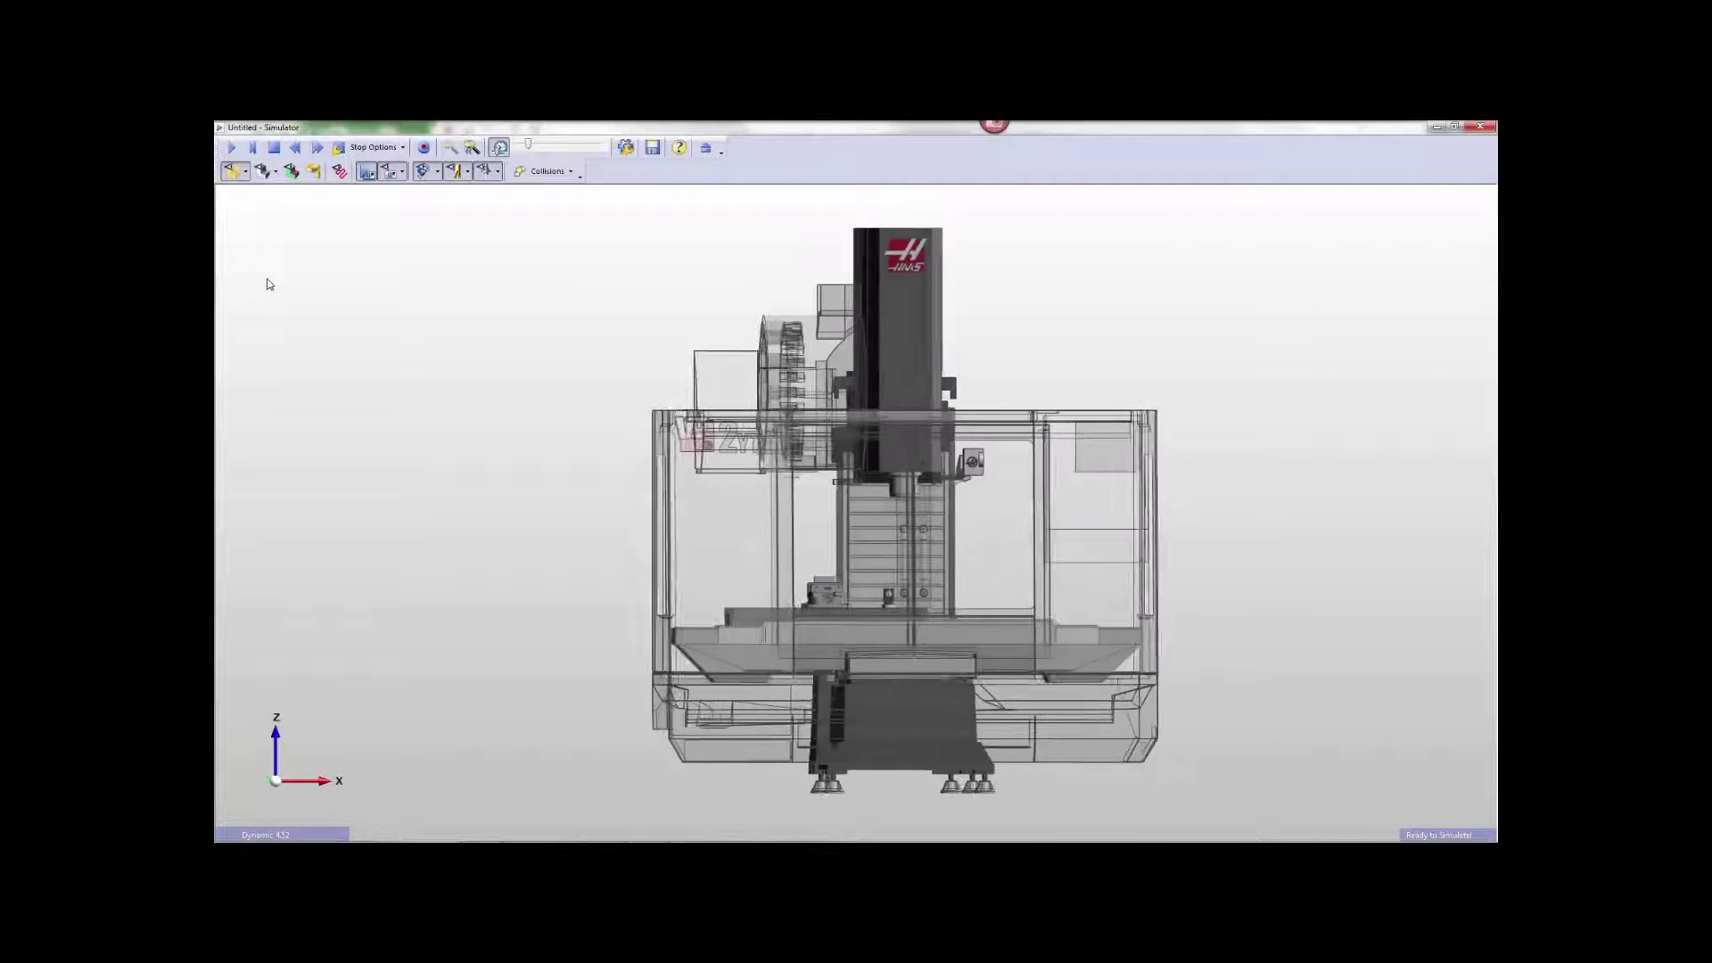
# Play the probing simulation with Display Guards switched off so the probe and vise show.
pyautogui.click(232, 148)
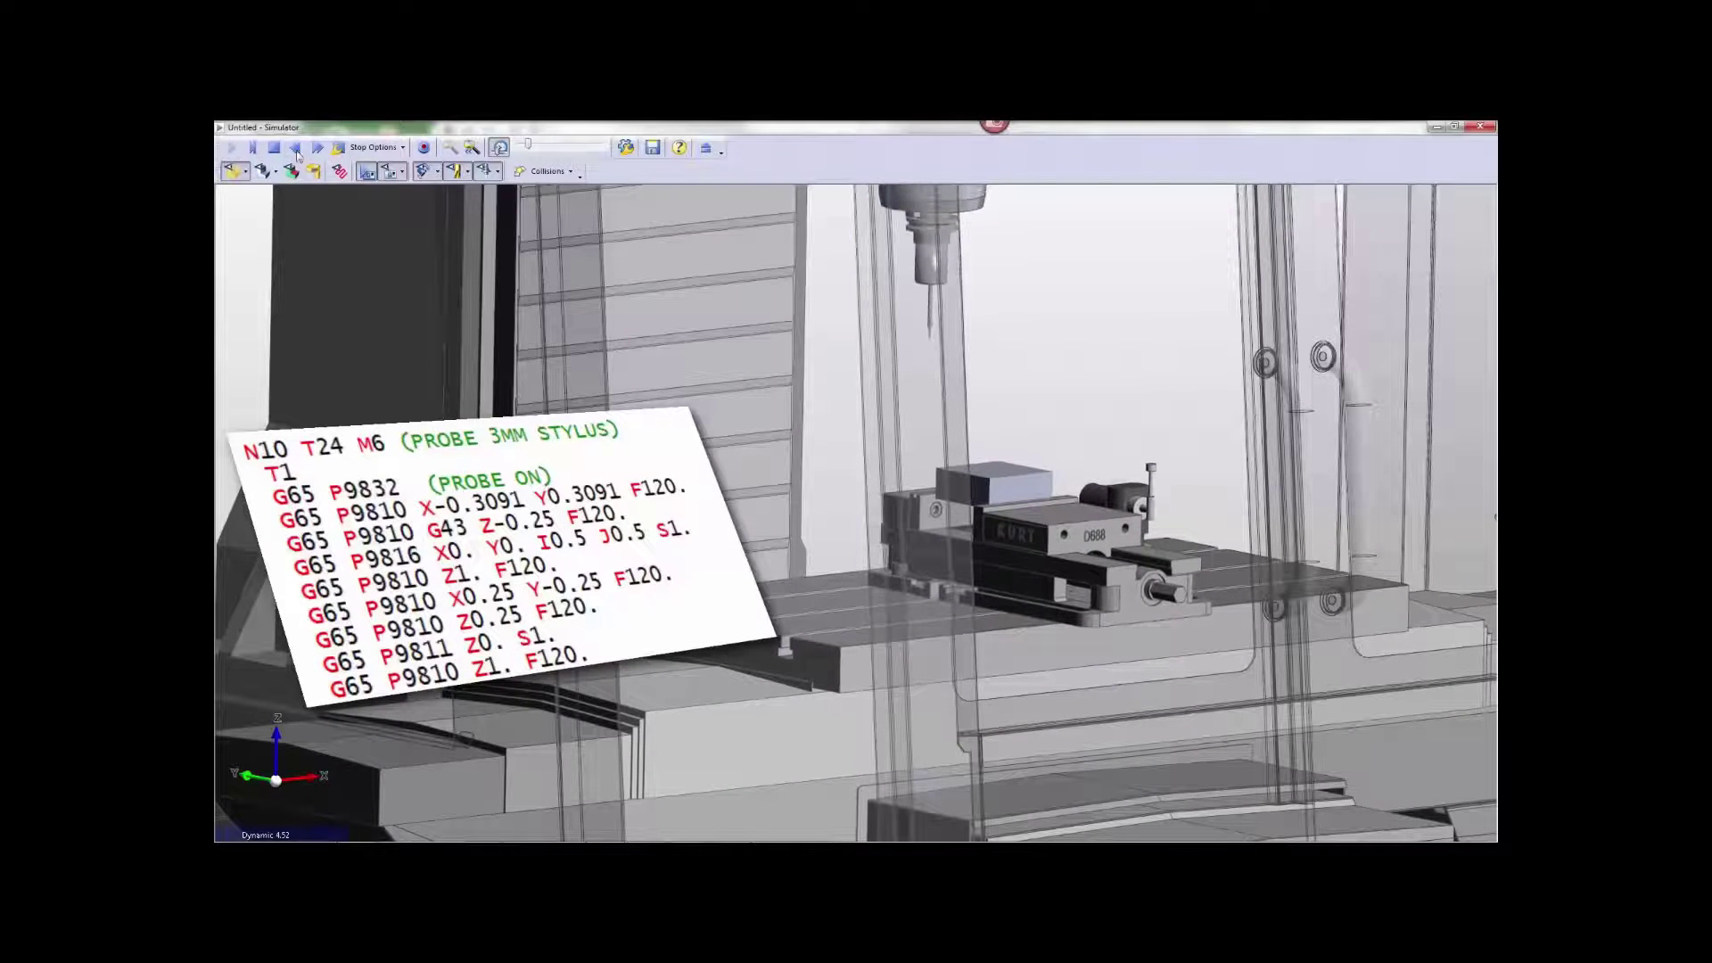
pyautogui.click(405, 171)
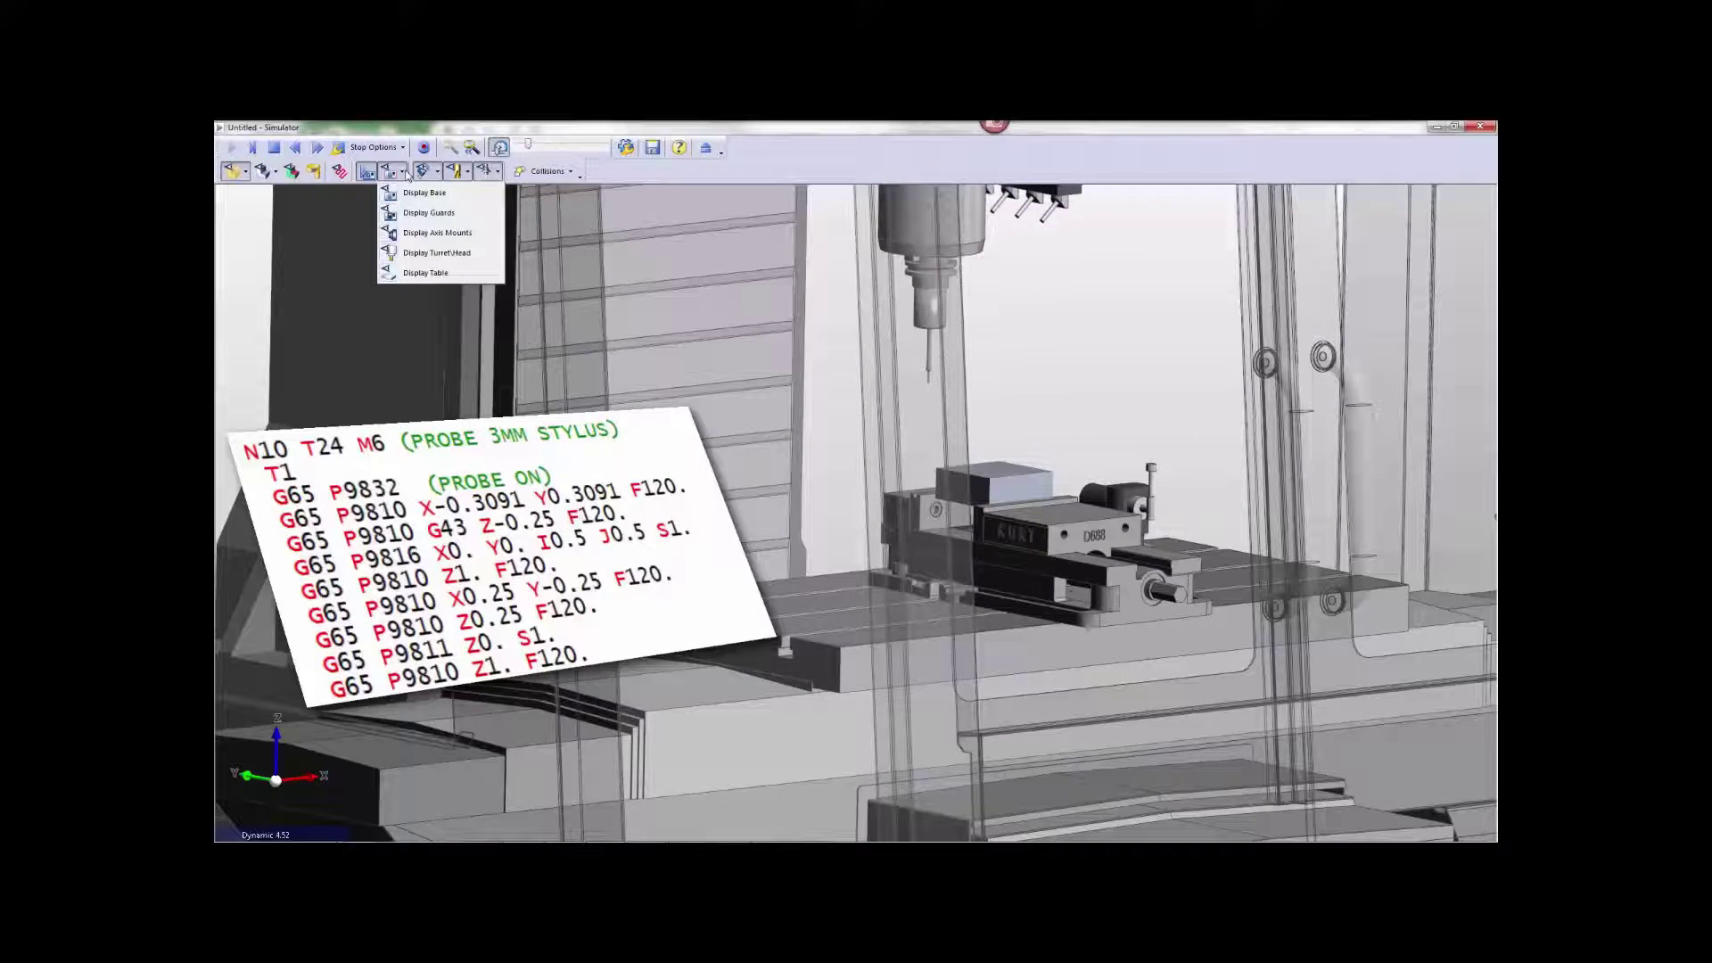
pyautogui.click(403, 214)
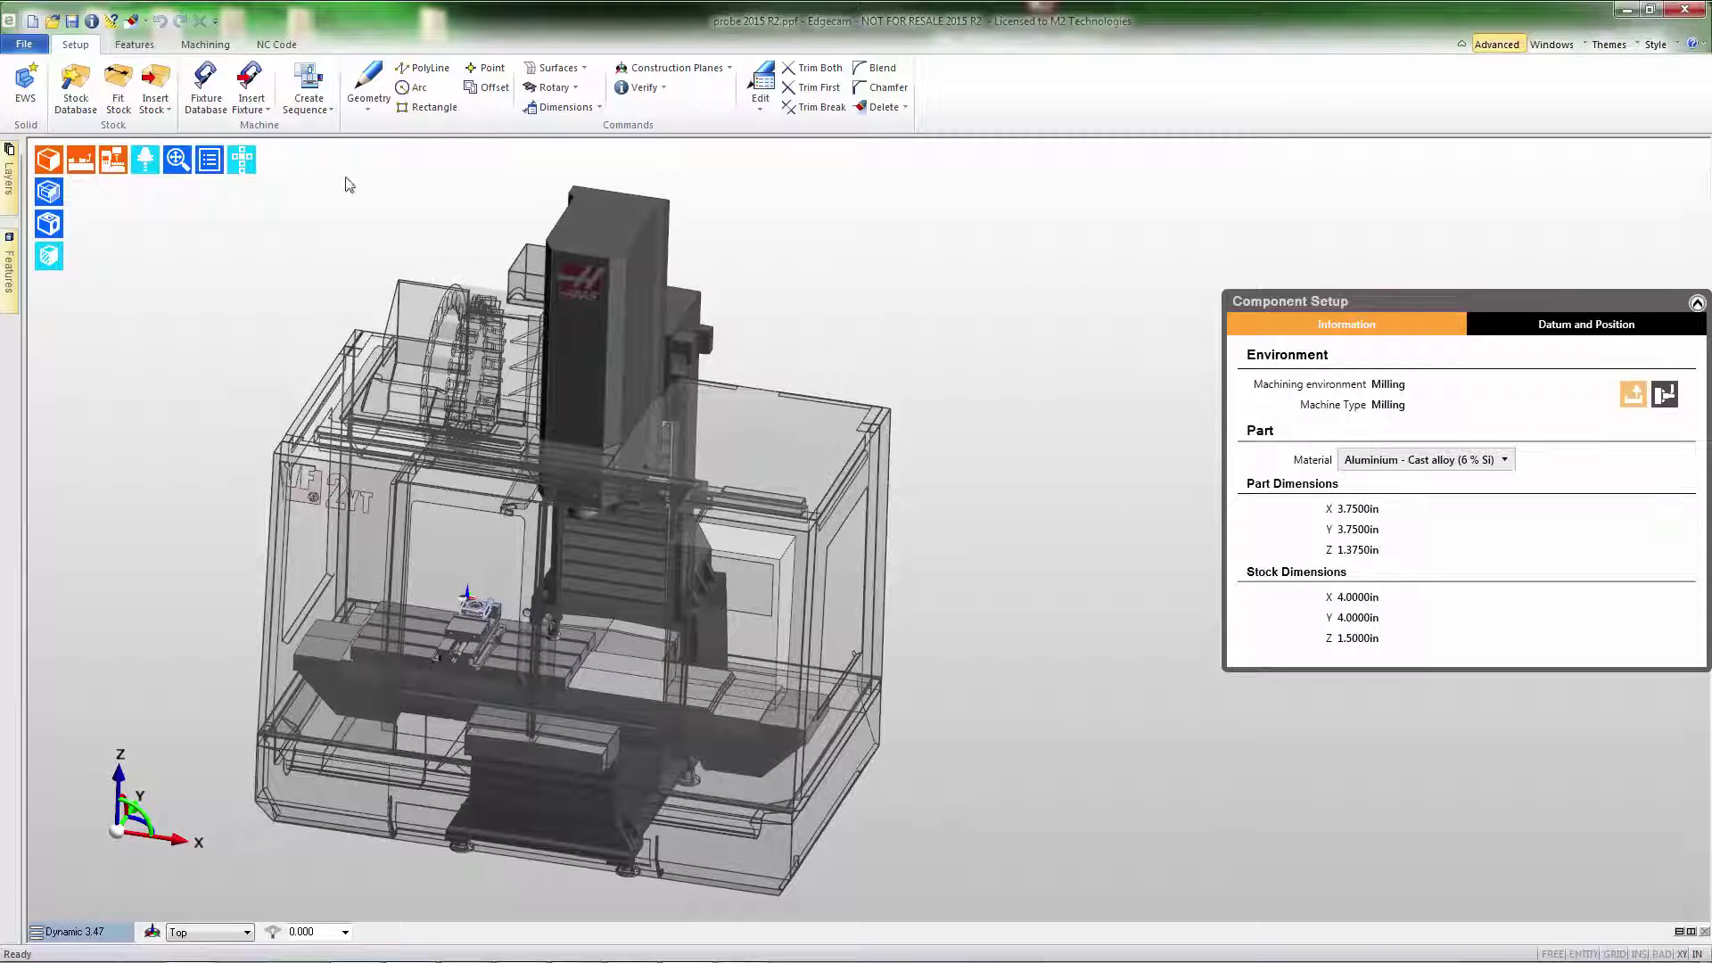
# Hide the machine housing and vise fixture, then zoom extents onto the part in its stock.
pyautogui.click(114, 161)
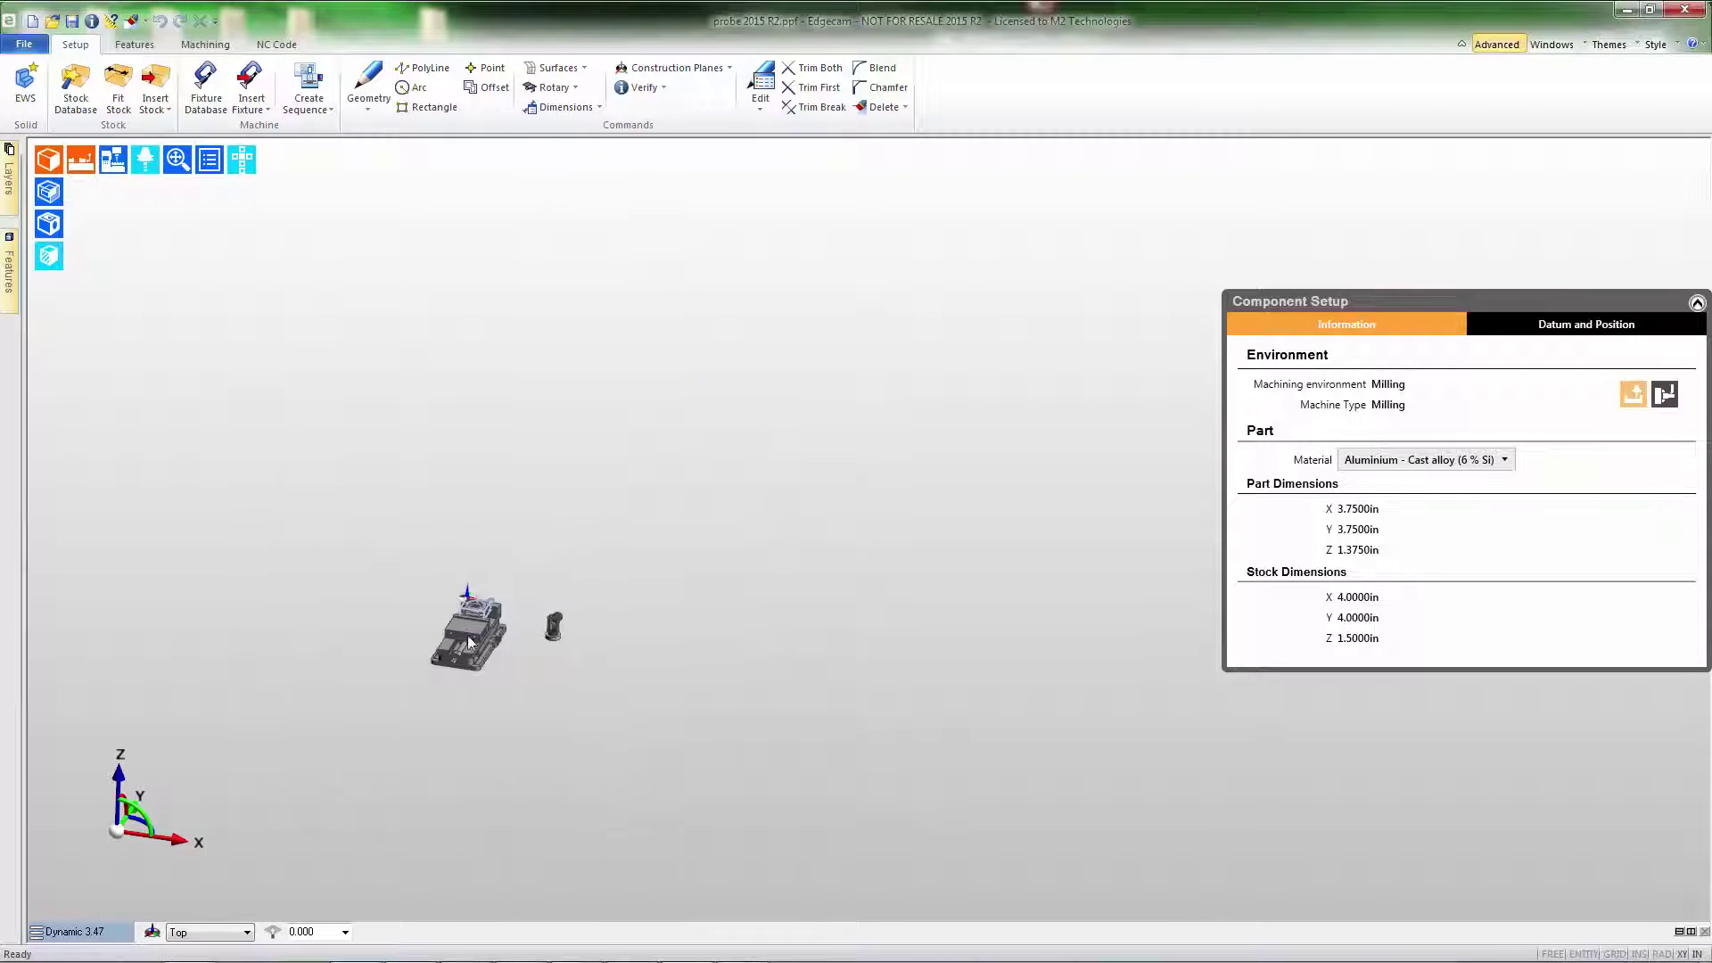
pyautogui.scroll(5, 484, 644)
pyautogui.scroll(4, 484, 644)
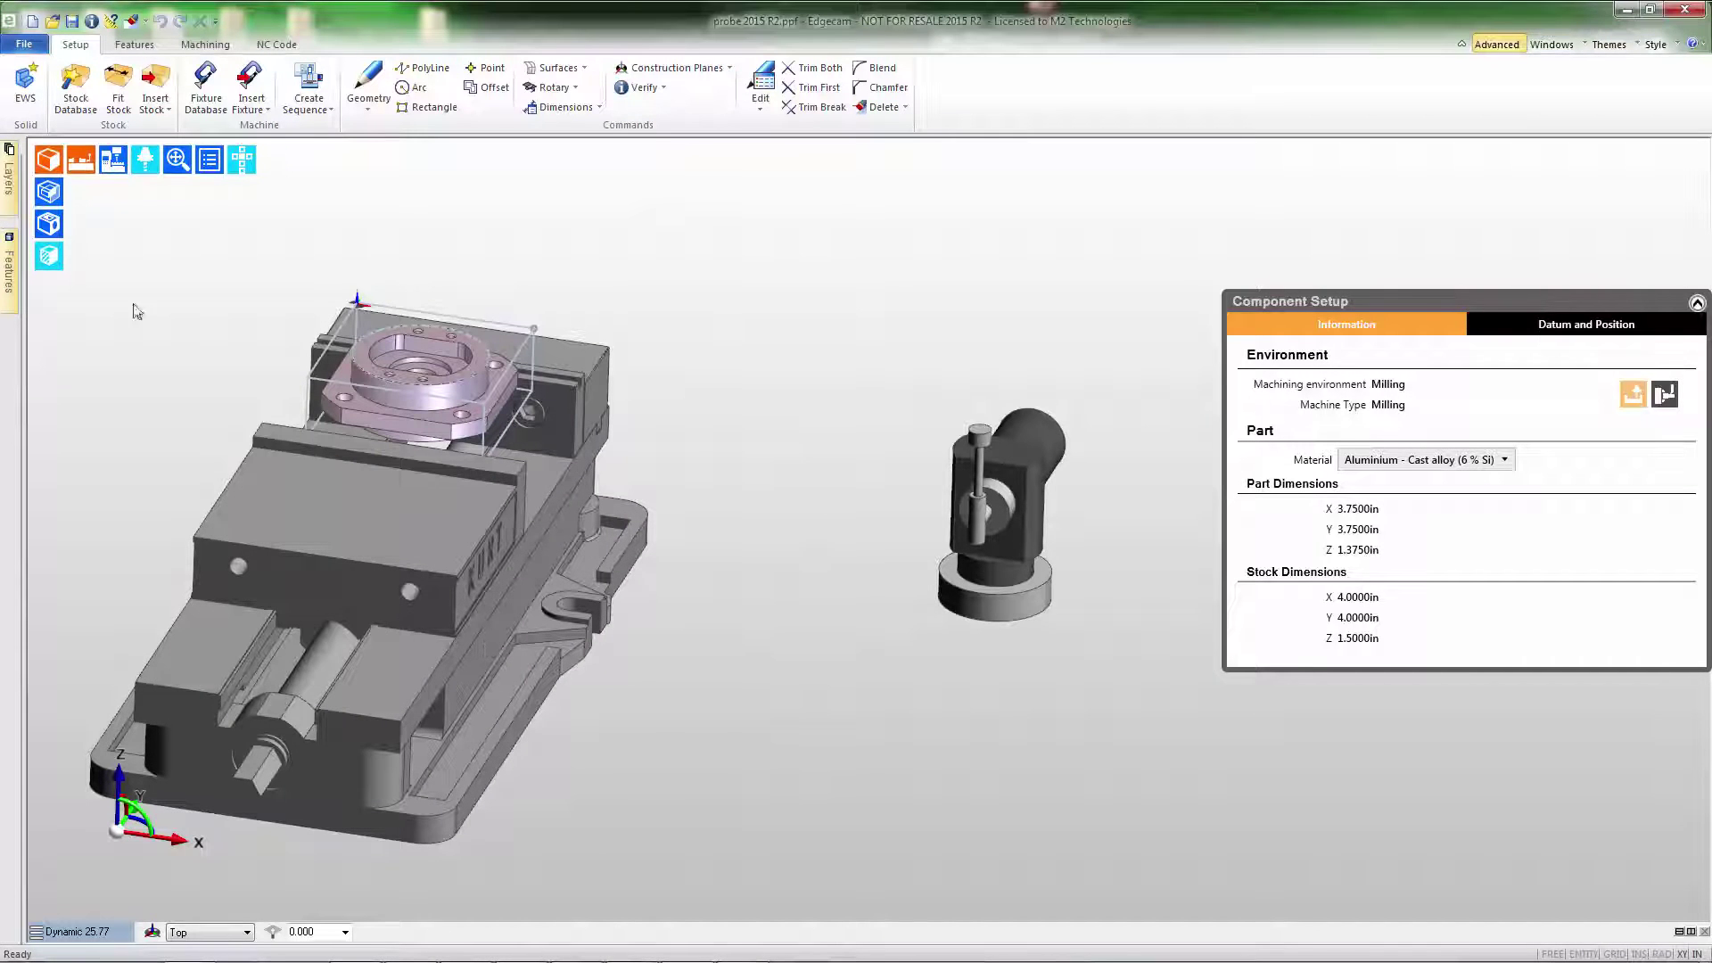
pyautogui.click(79, 163)
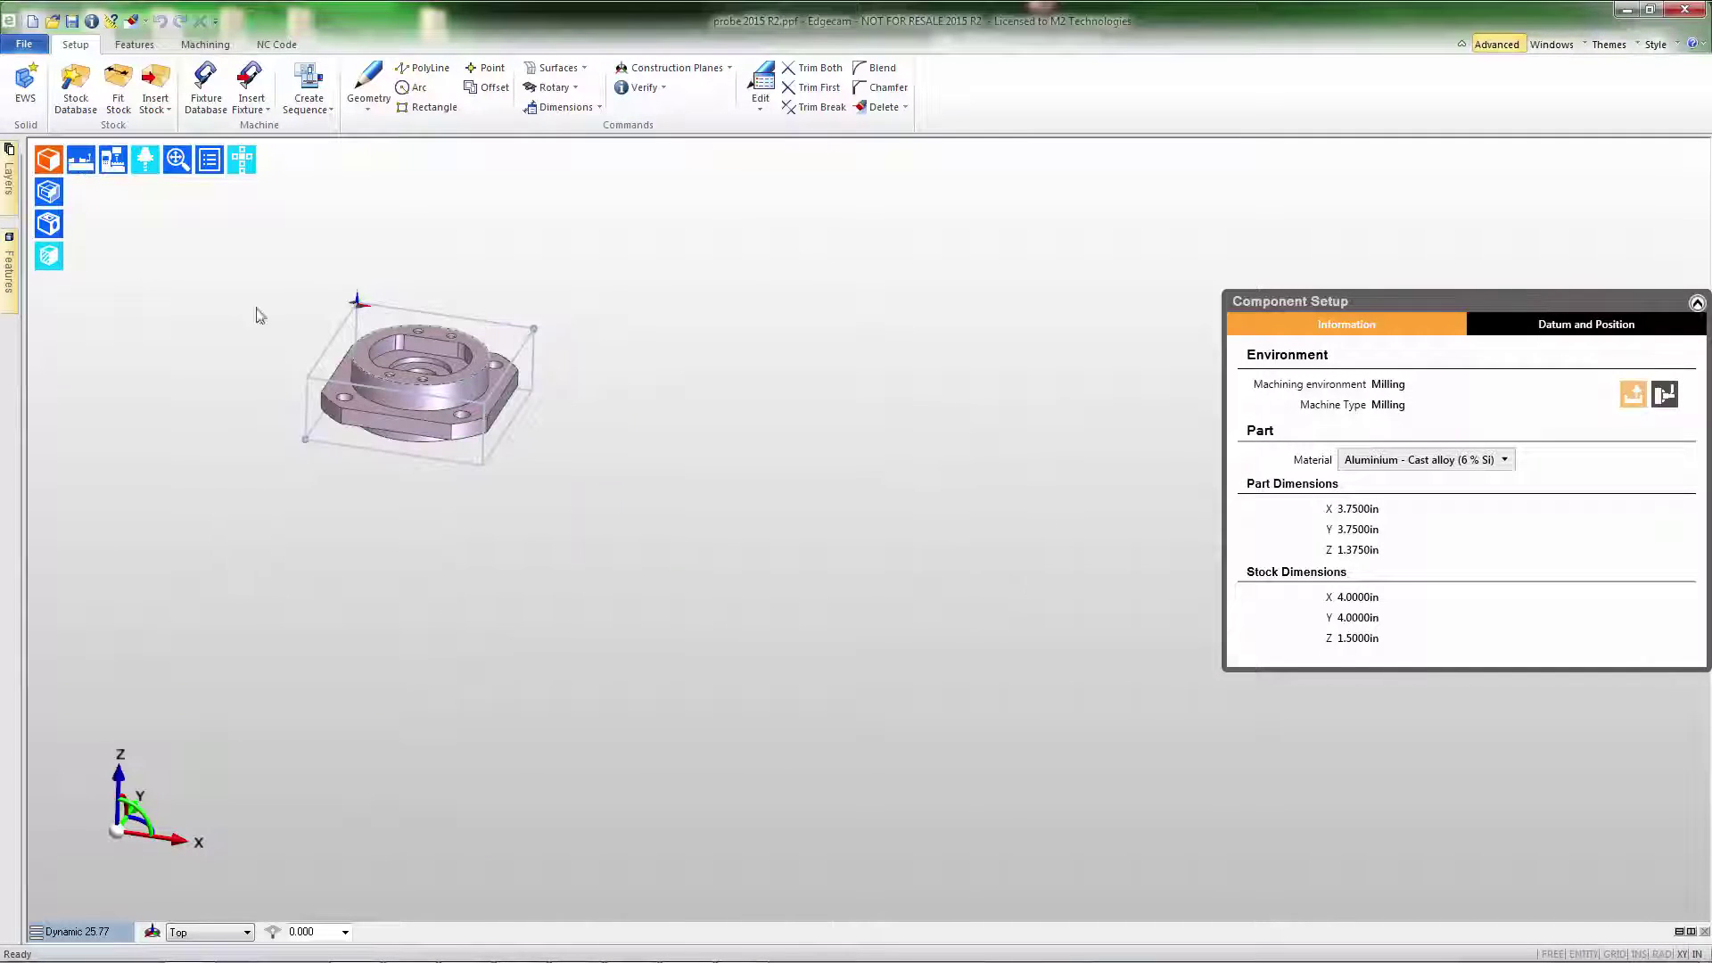
pyautogui.click(171, 157)
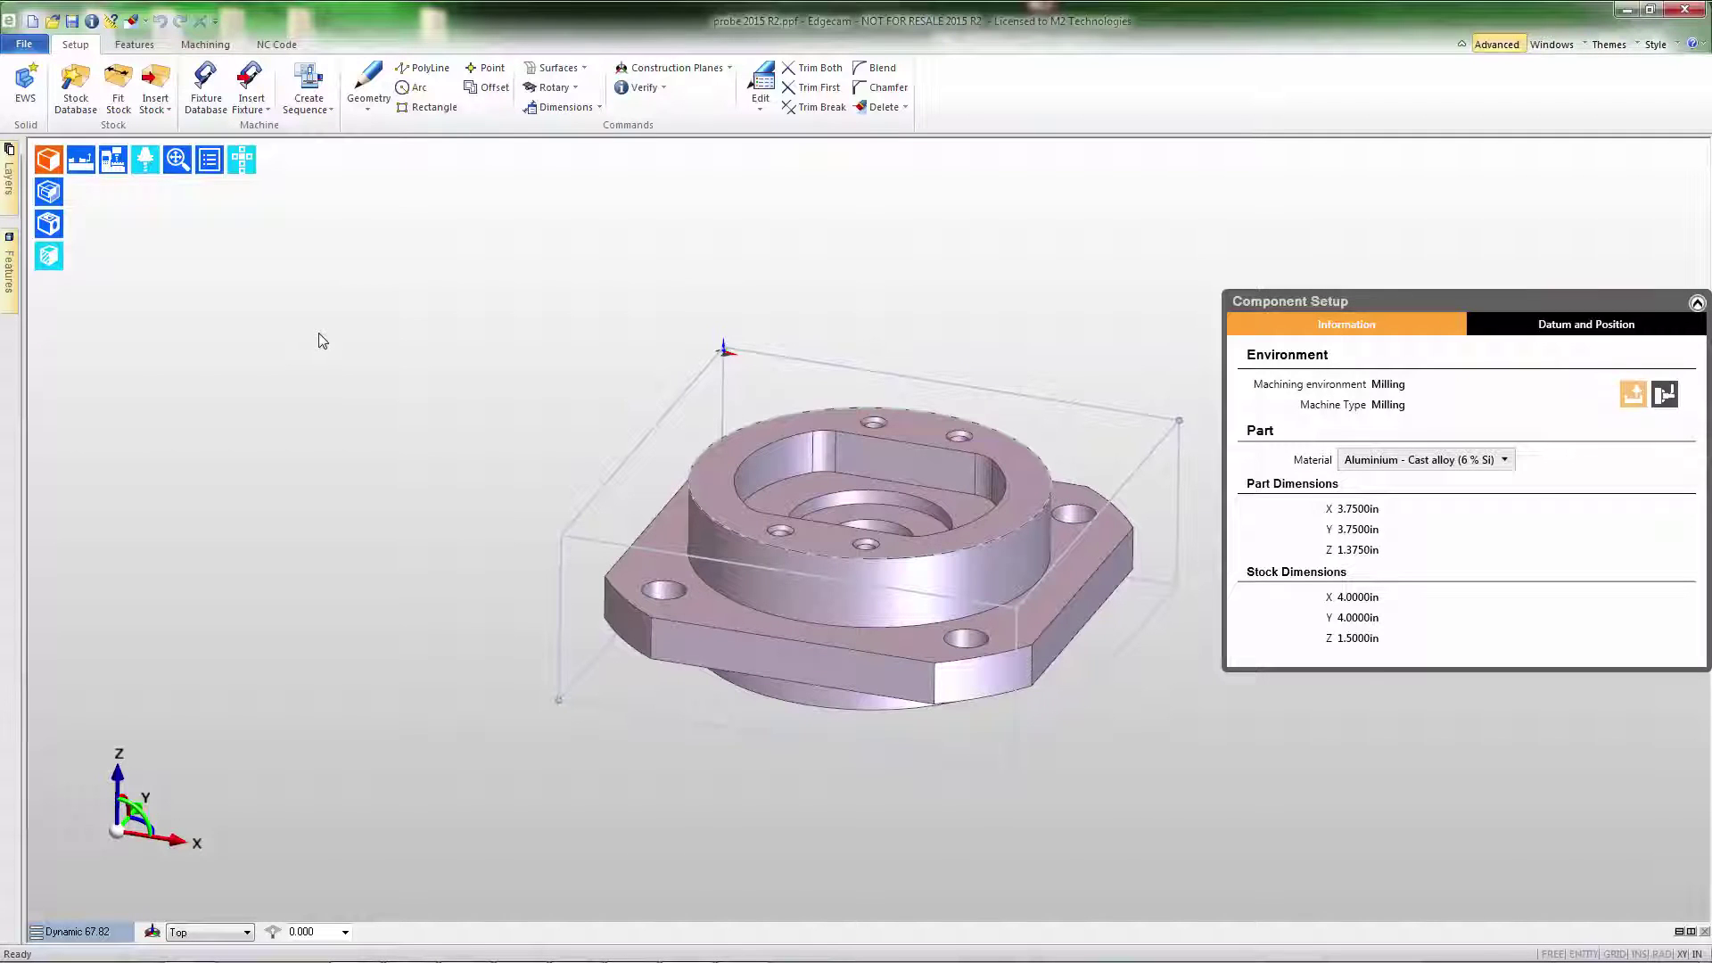
# Create a probe tool from the unfiltered tool store: Renishaw OMP 3mm stylus at position 24.
pyautogui.click(205, 43)
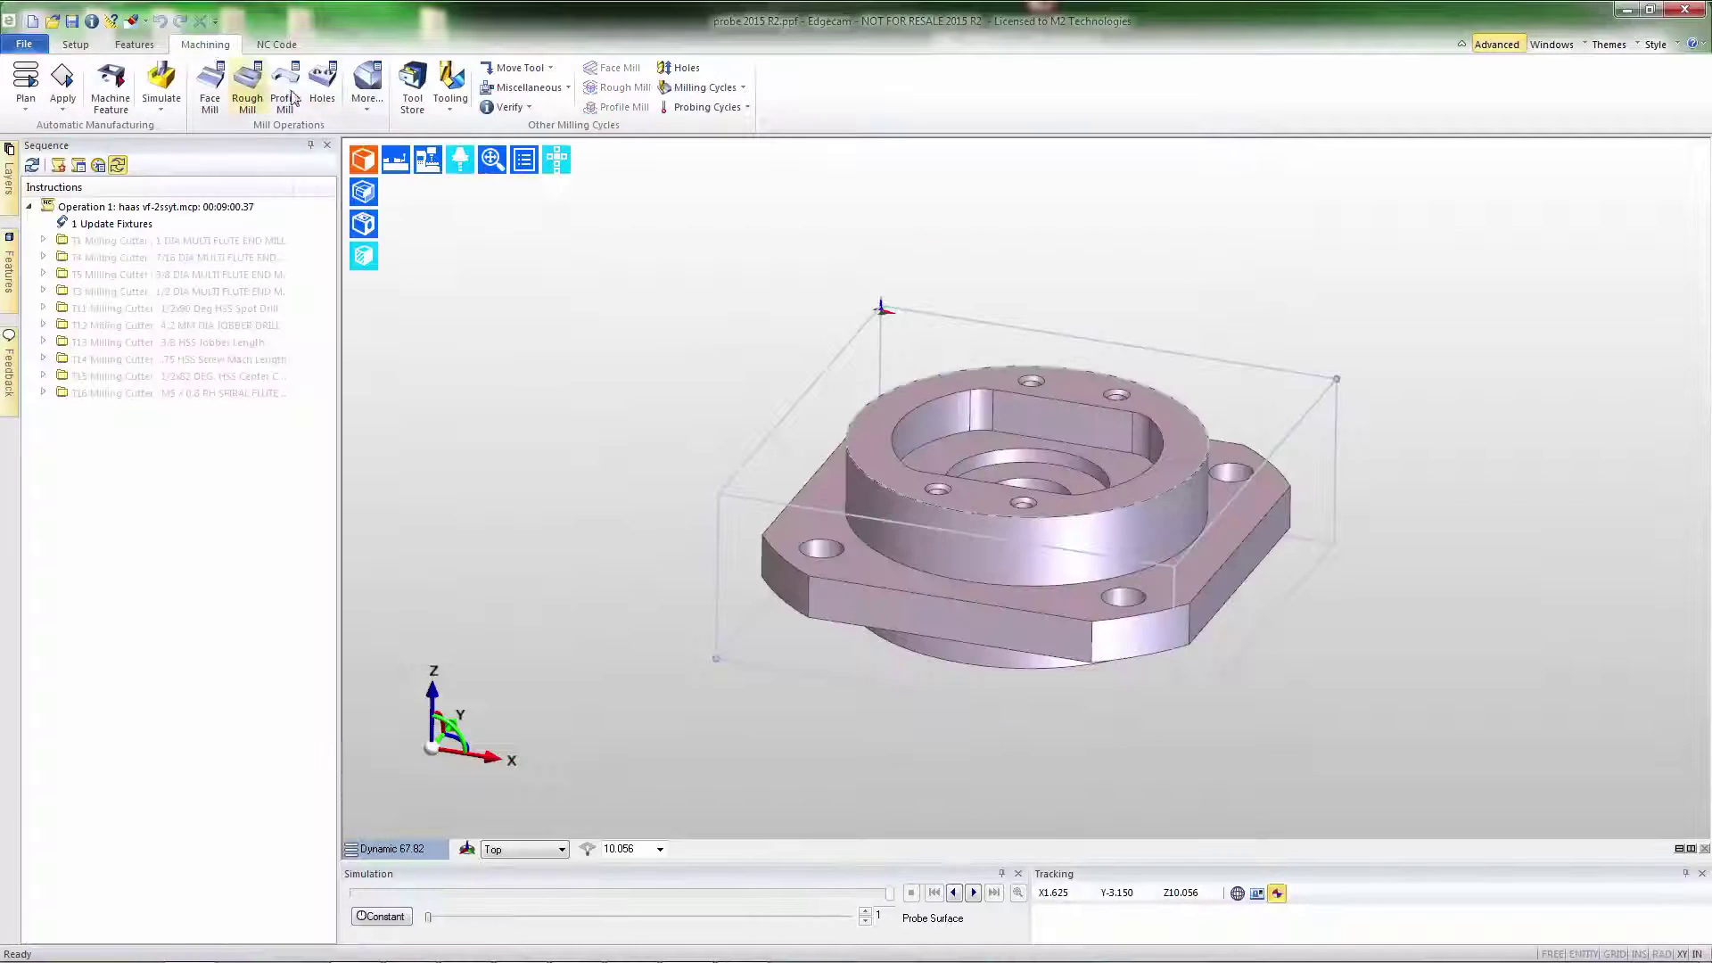
pyautogui.click(450, 85)
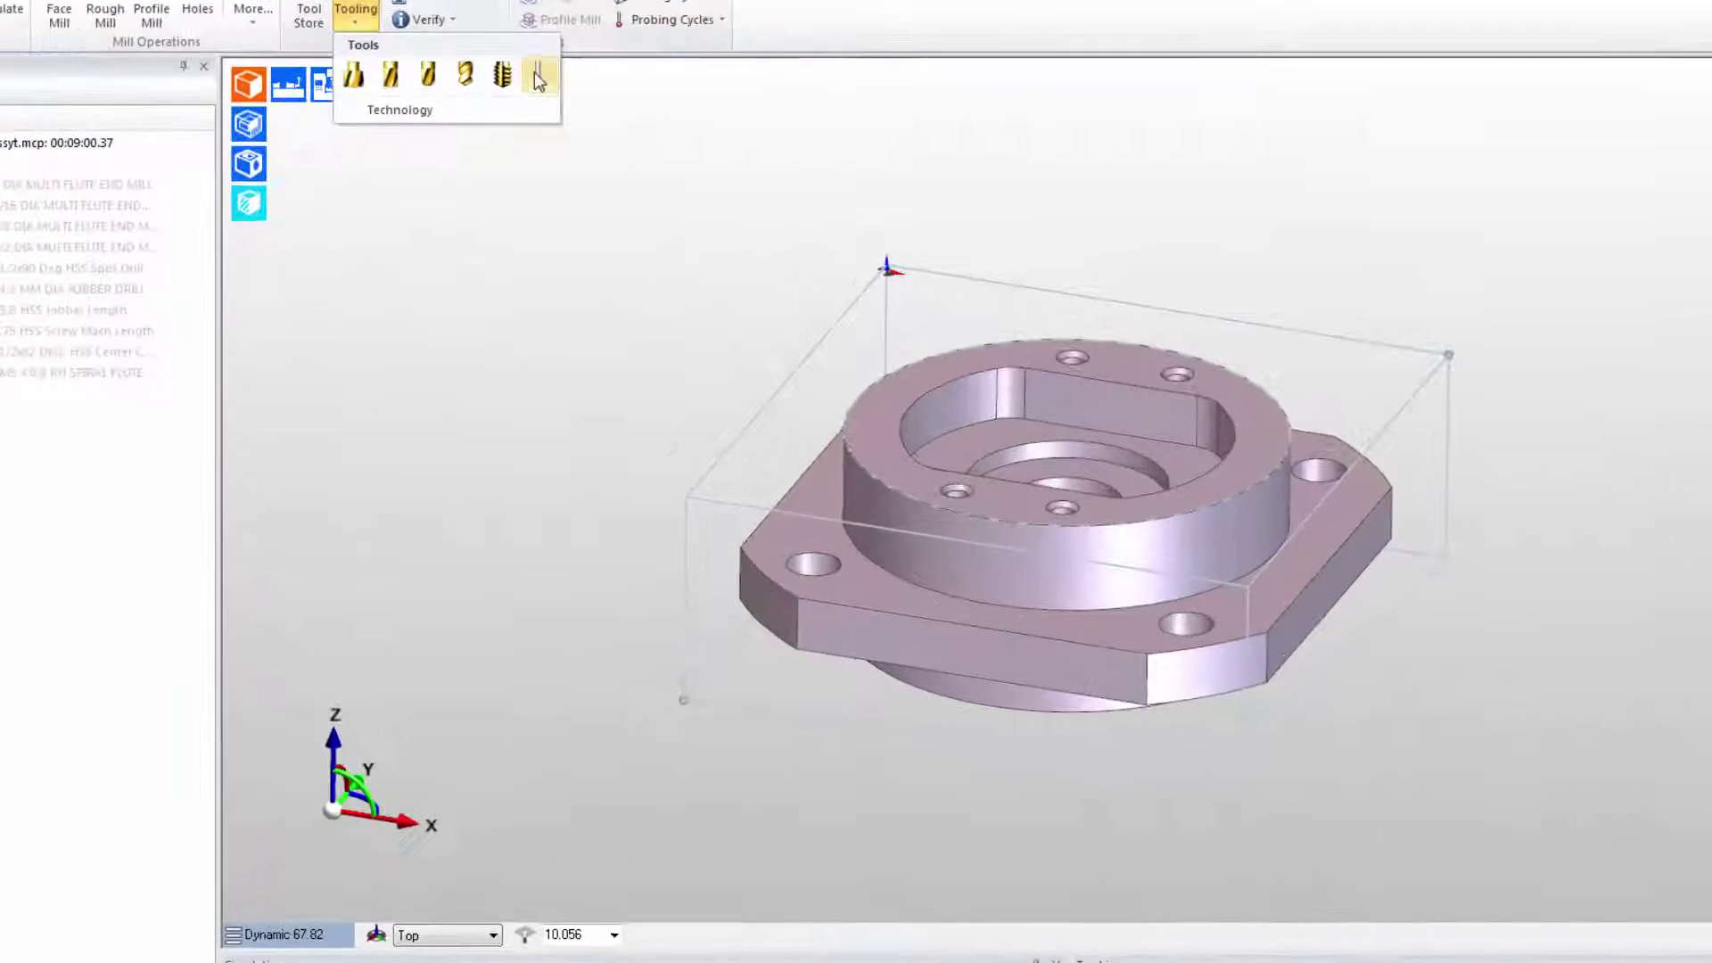
pyautogui.click(539, 78)
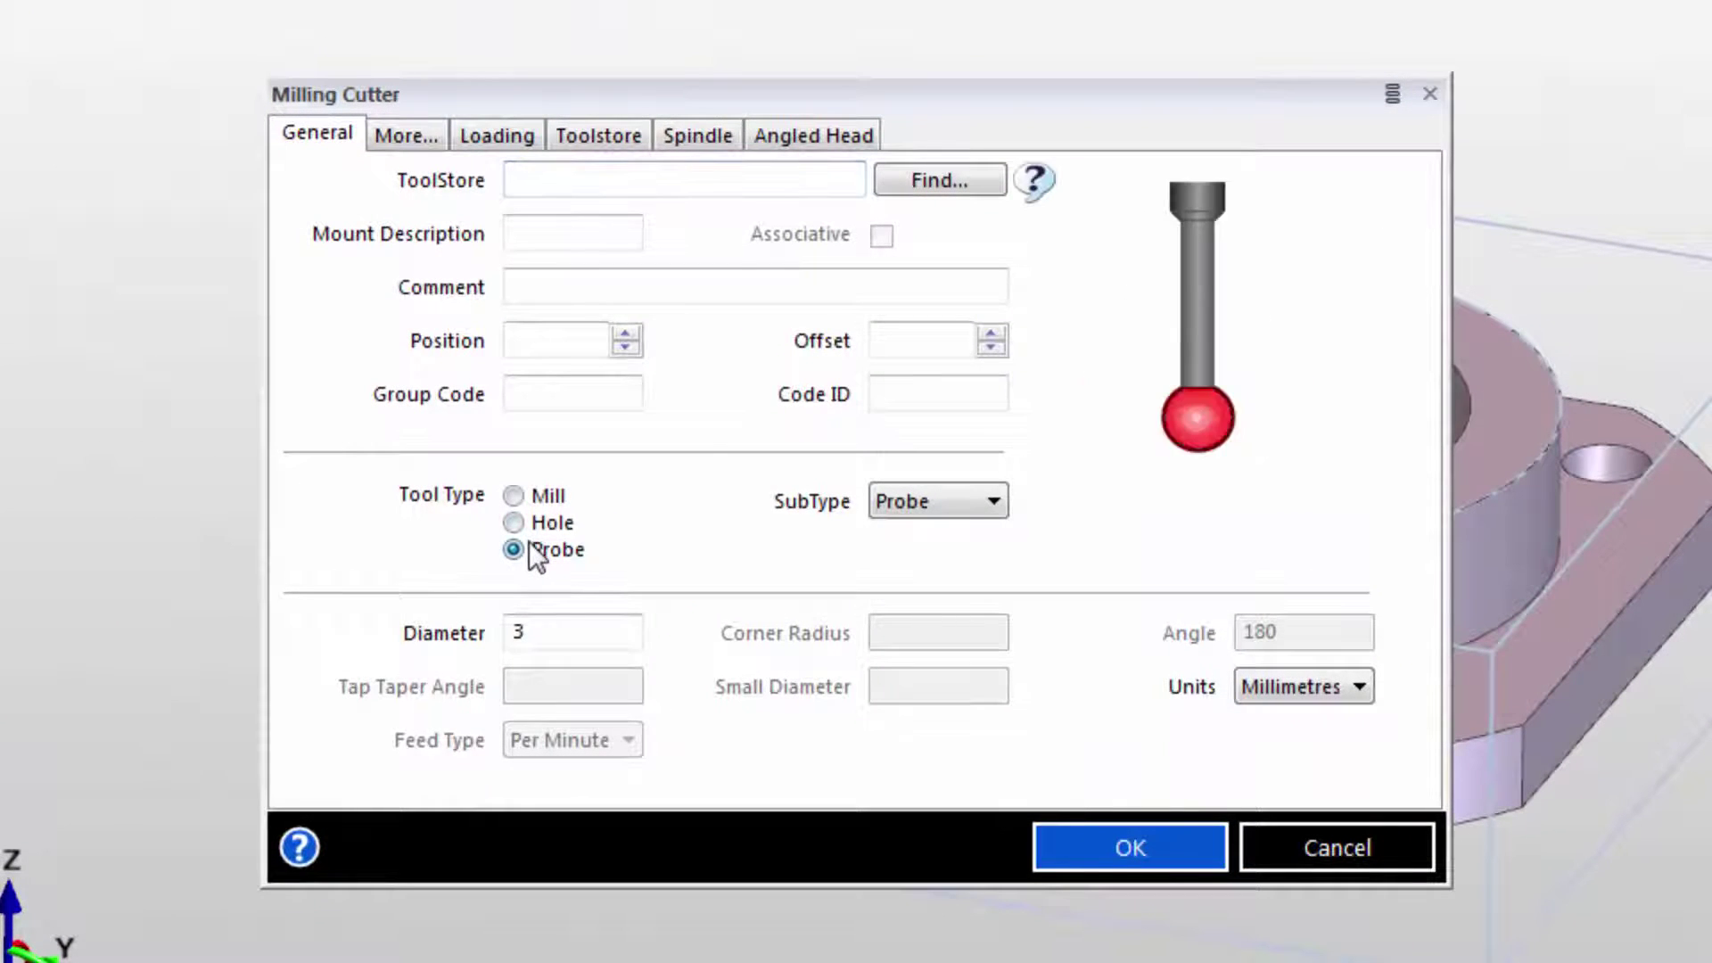
pyautogui.click(949, 181)
pyautogui.click(1210, 655)
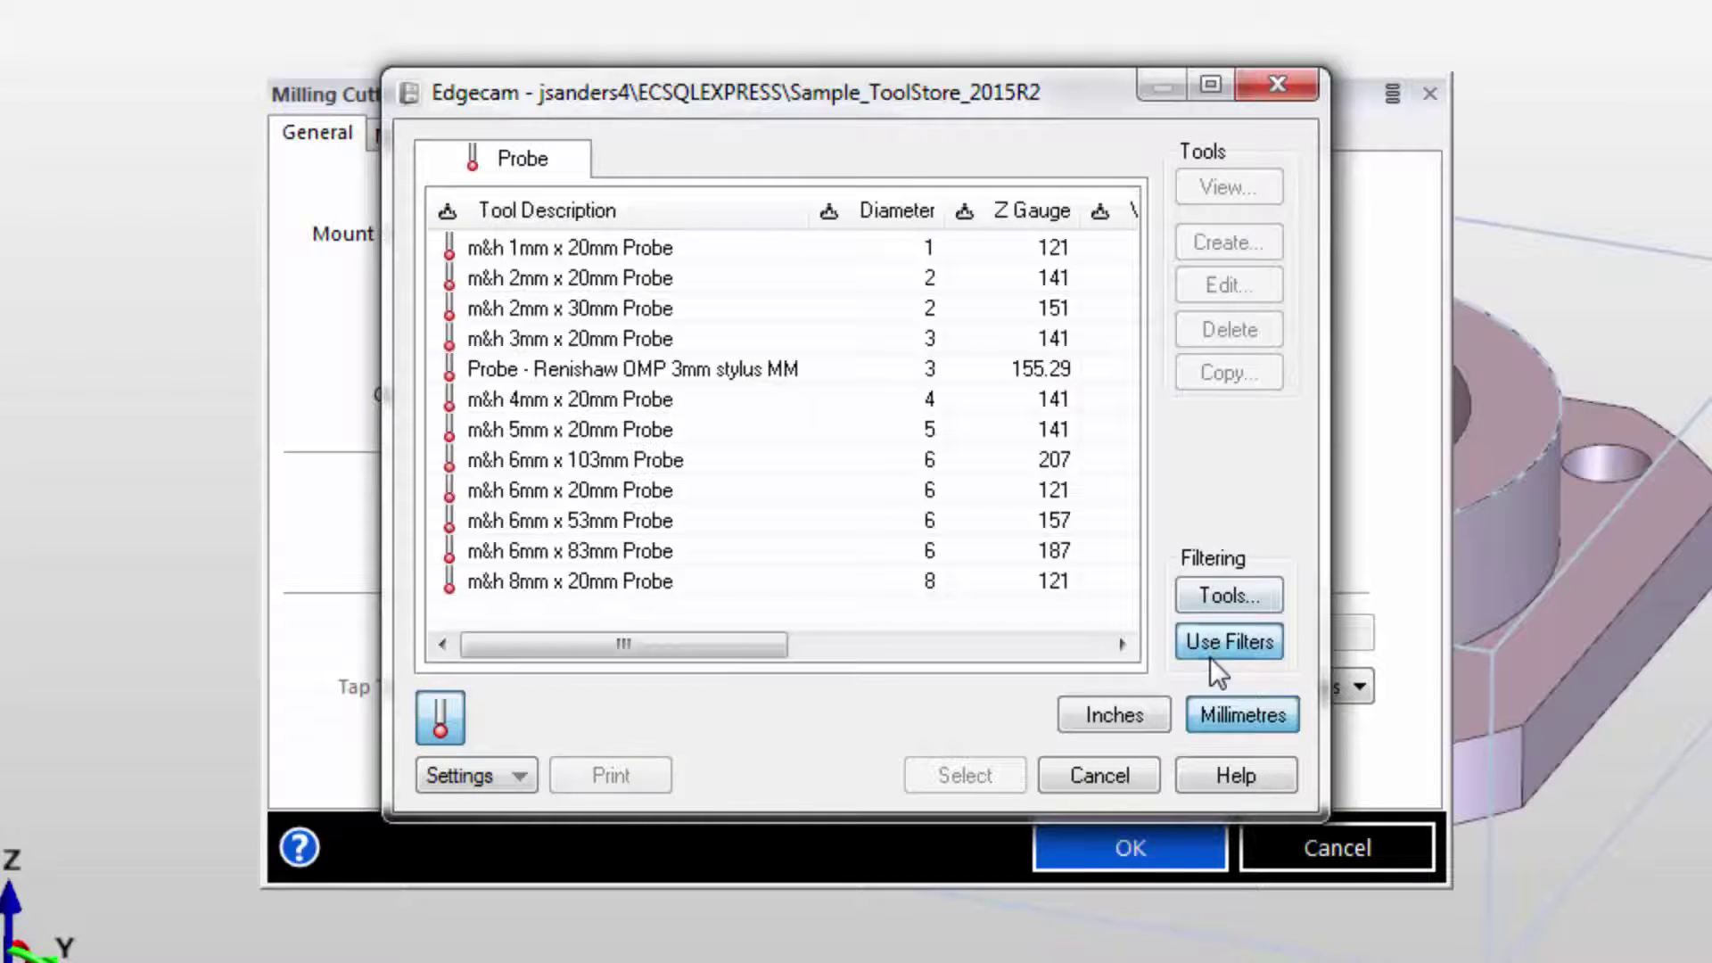
pyautogui.doubleClick(549, 366)
pyautogui.click(582, 348)
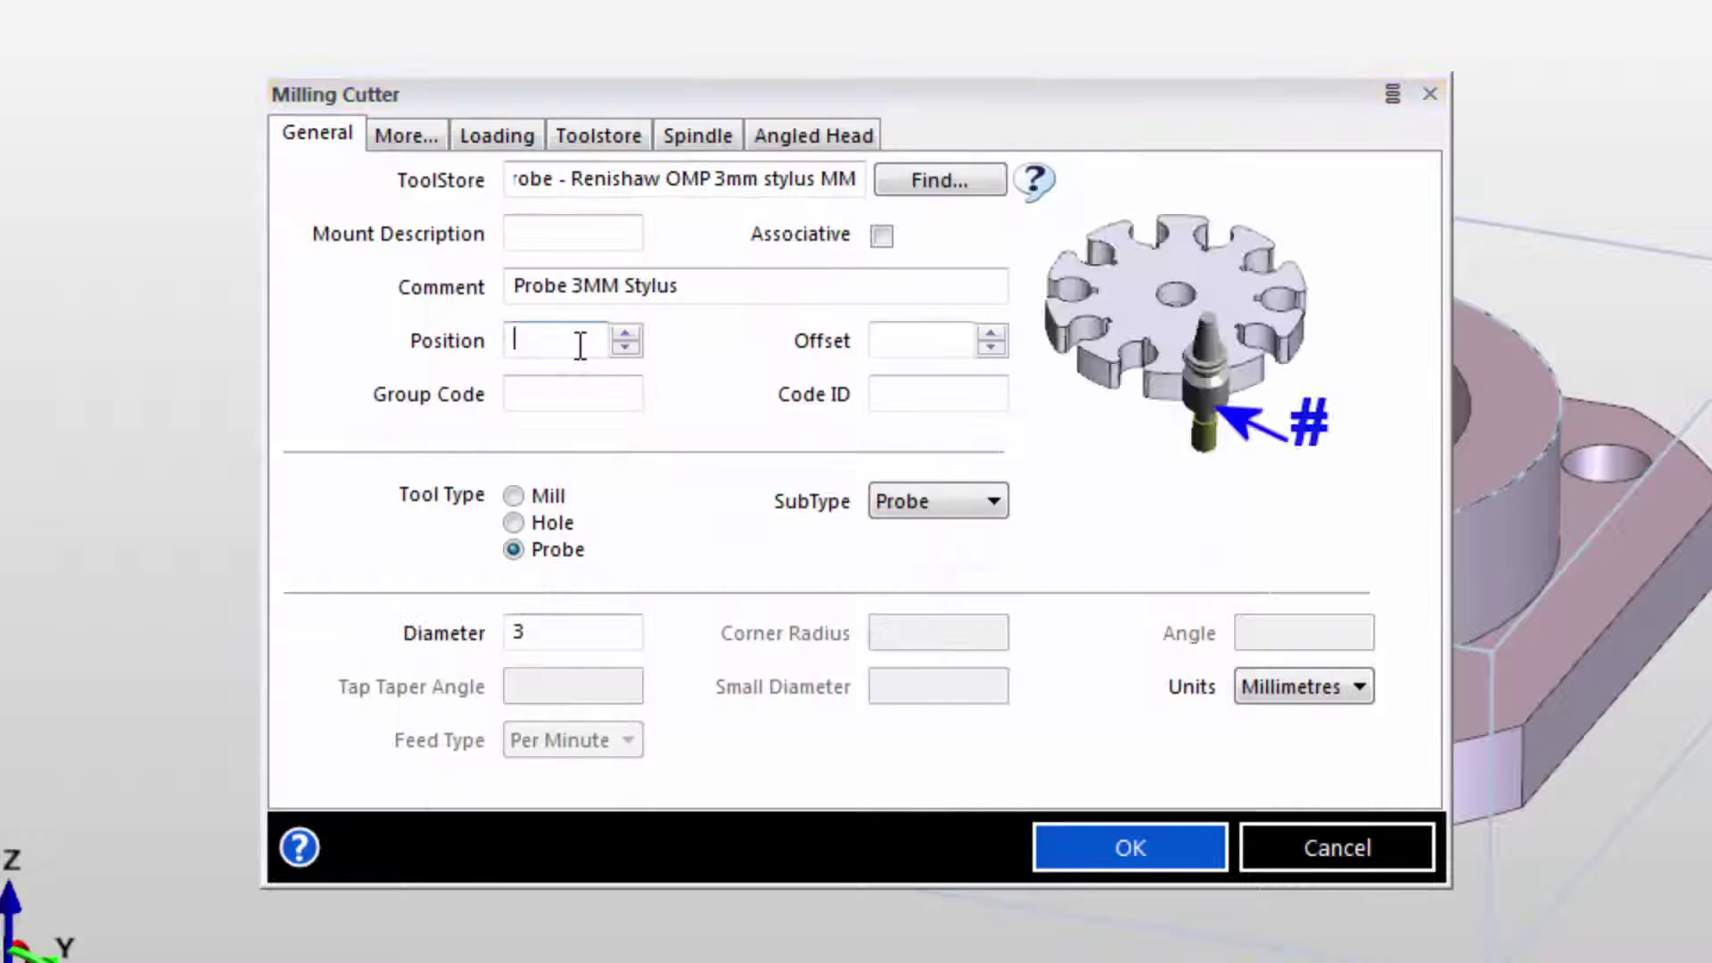
pyautogui.write('24')
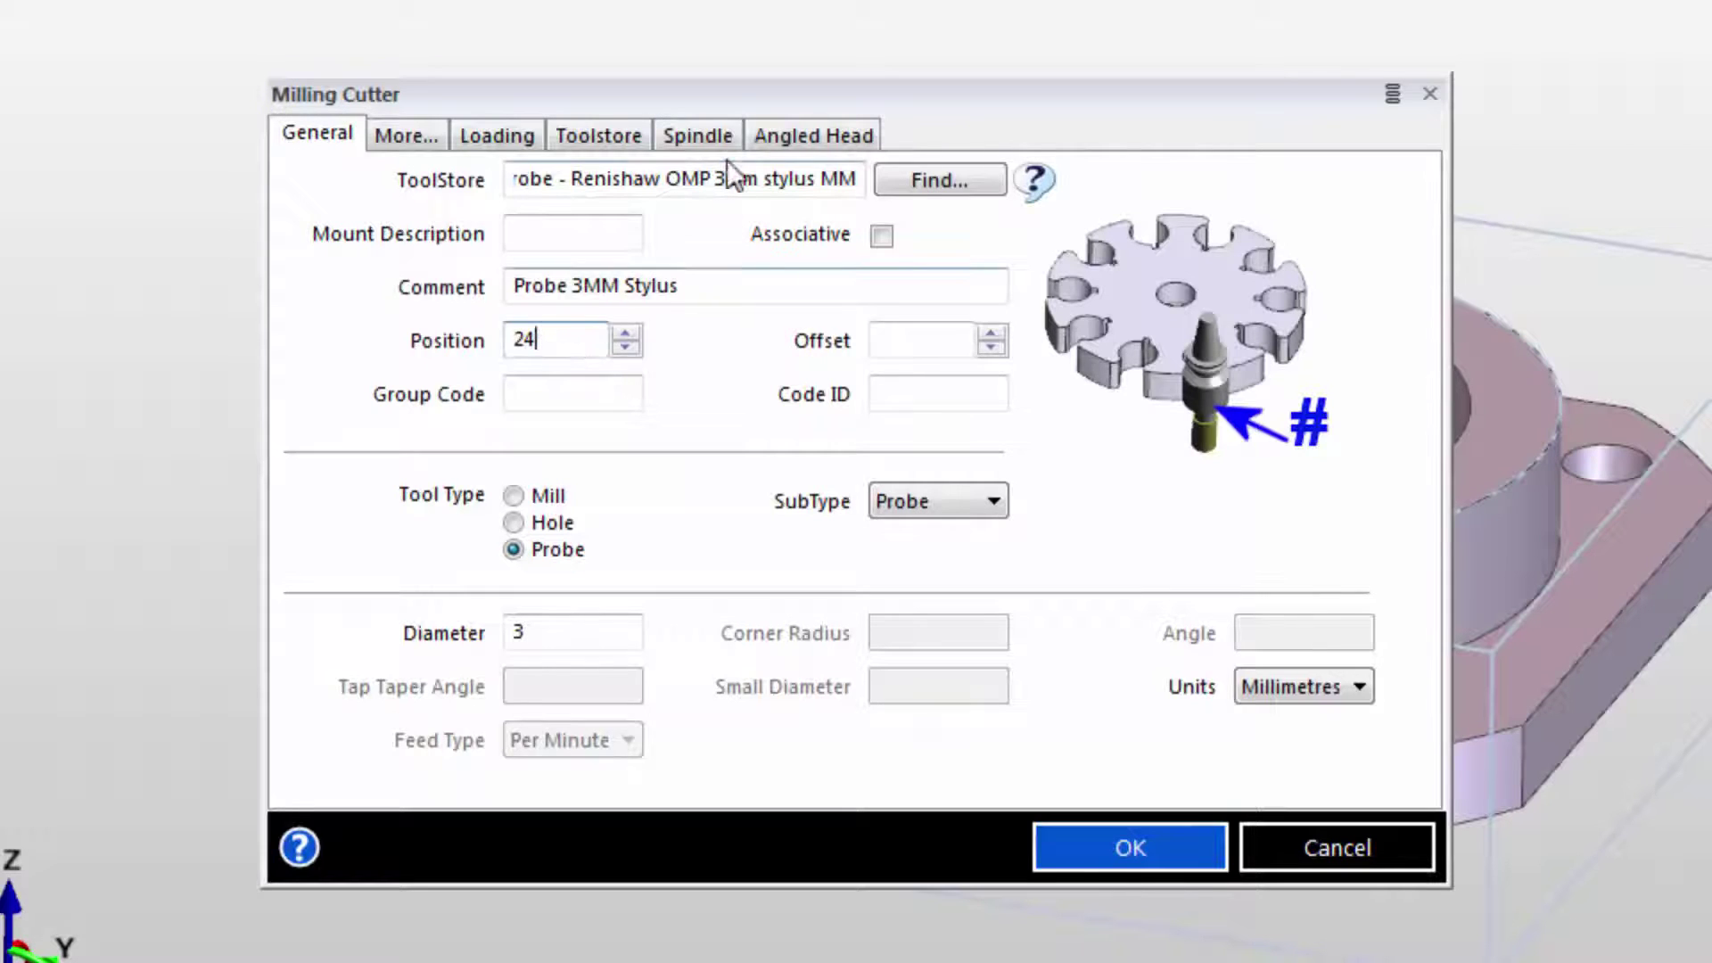
pyautogui.click(714, 141)
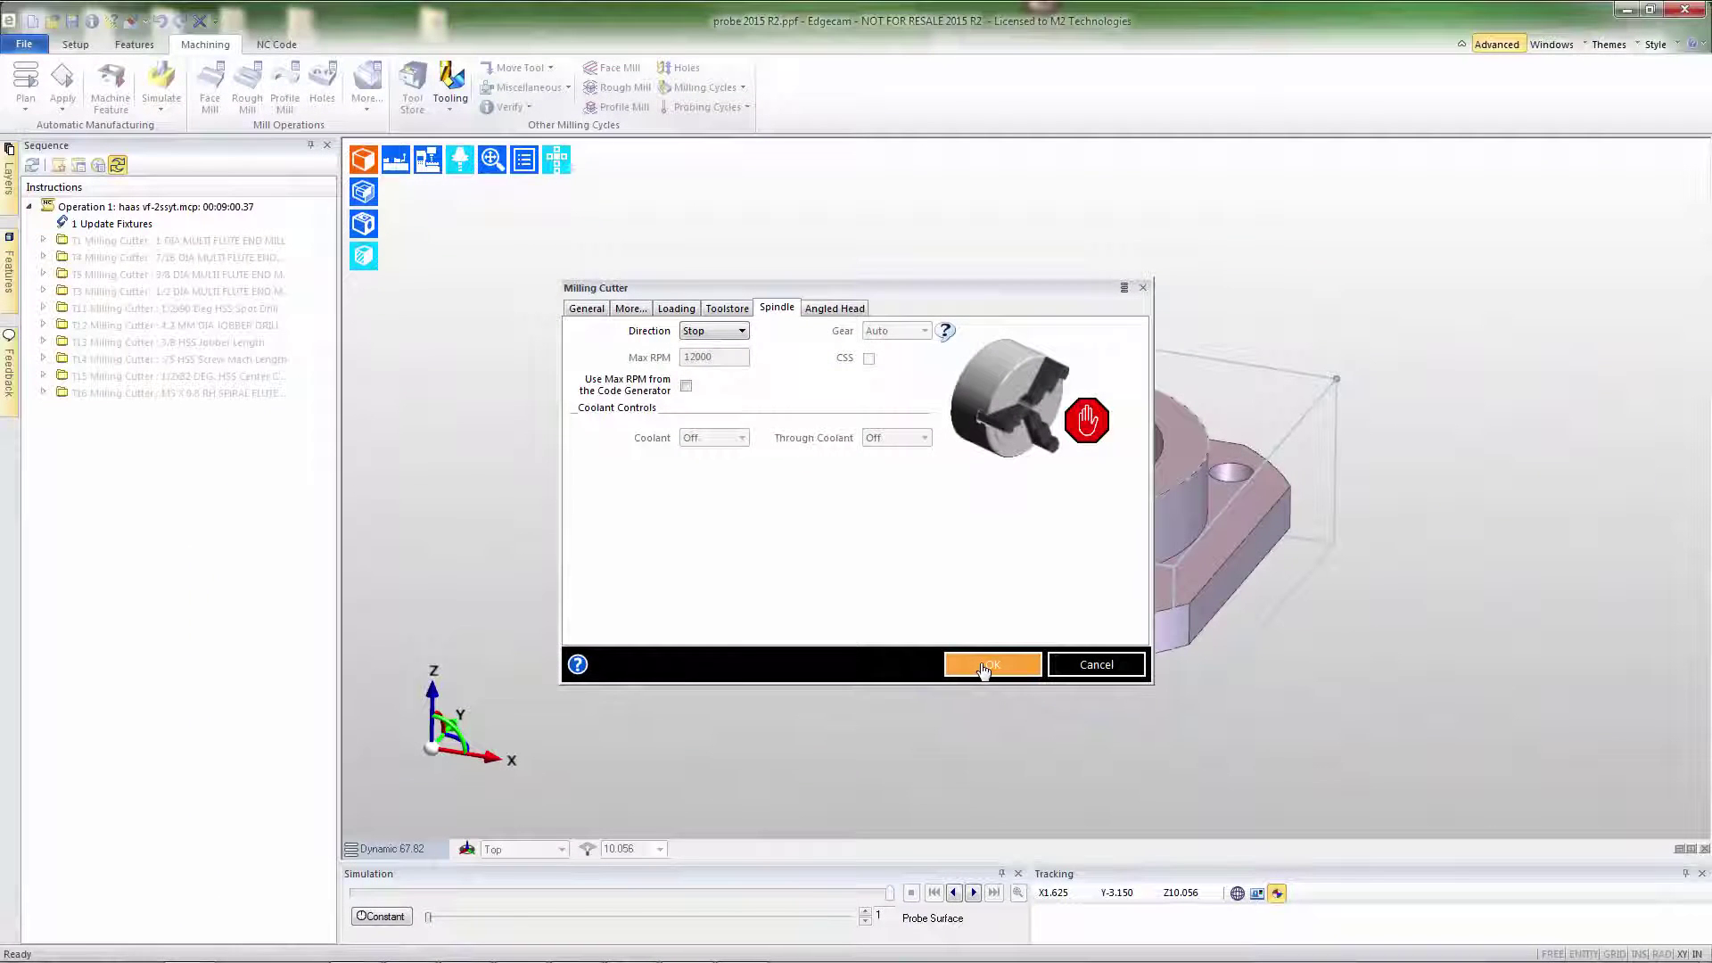
pyautogui.click(983, 665)
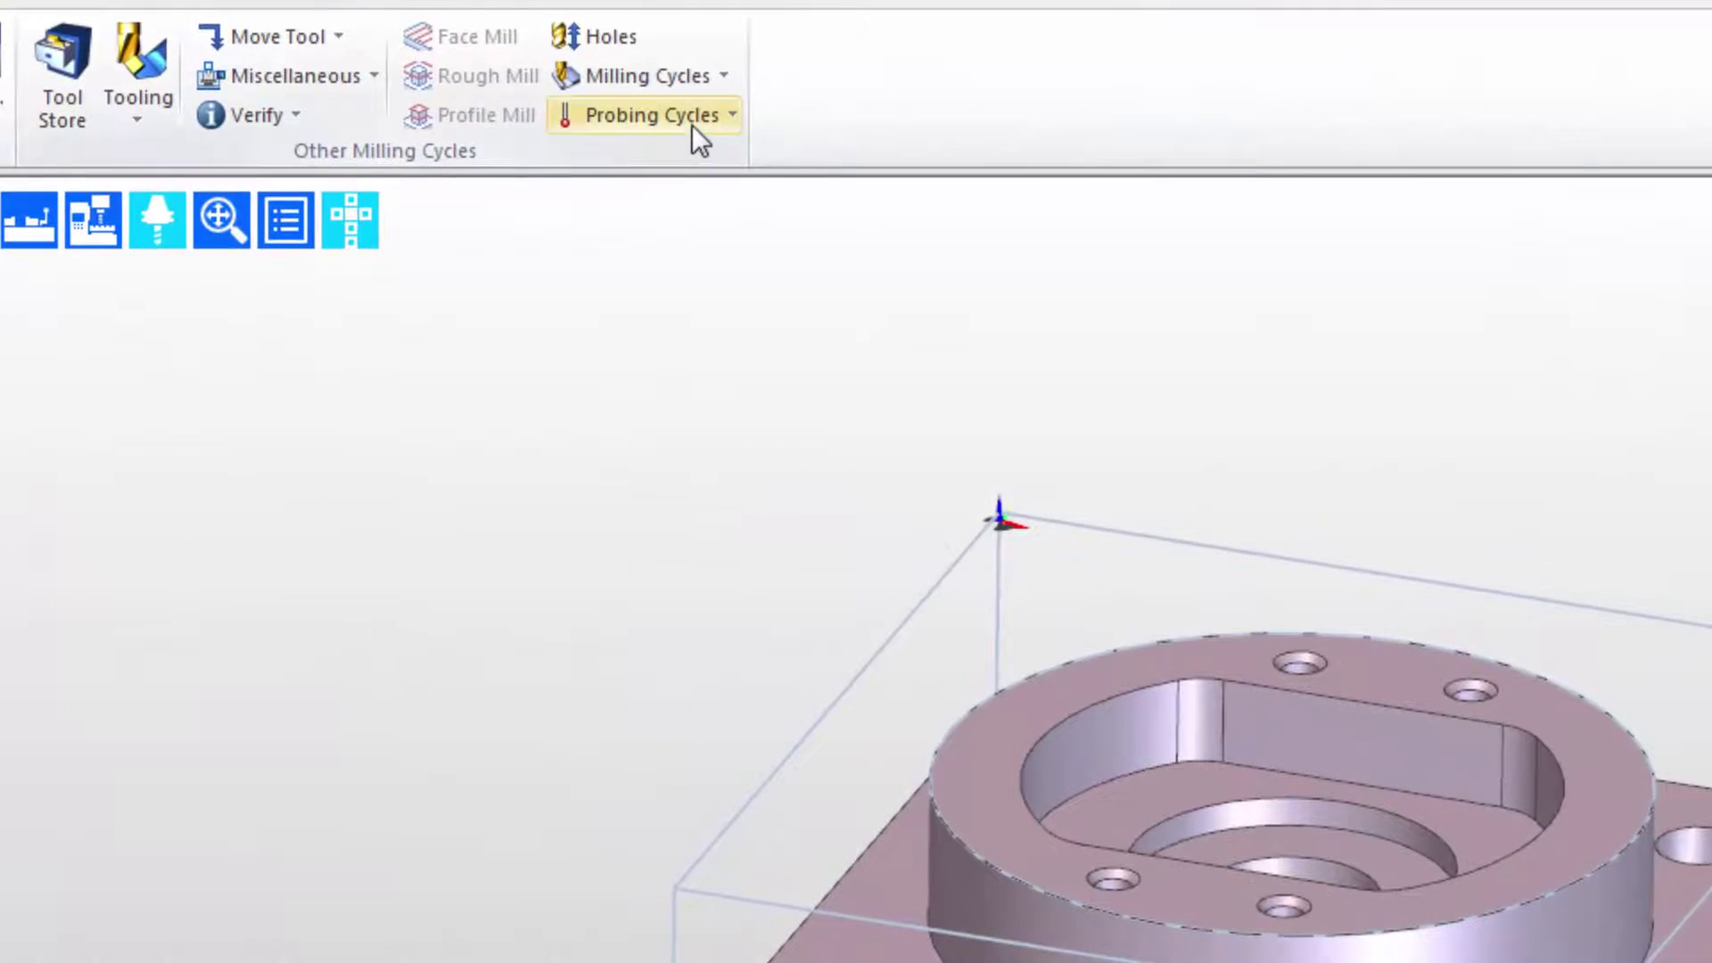
# Start a Probe Corner cycle with clearance 1, depth -0.25 and X/Y standoffs of 0.25.
pyautogui.click(725, 109)
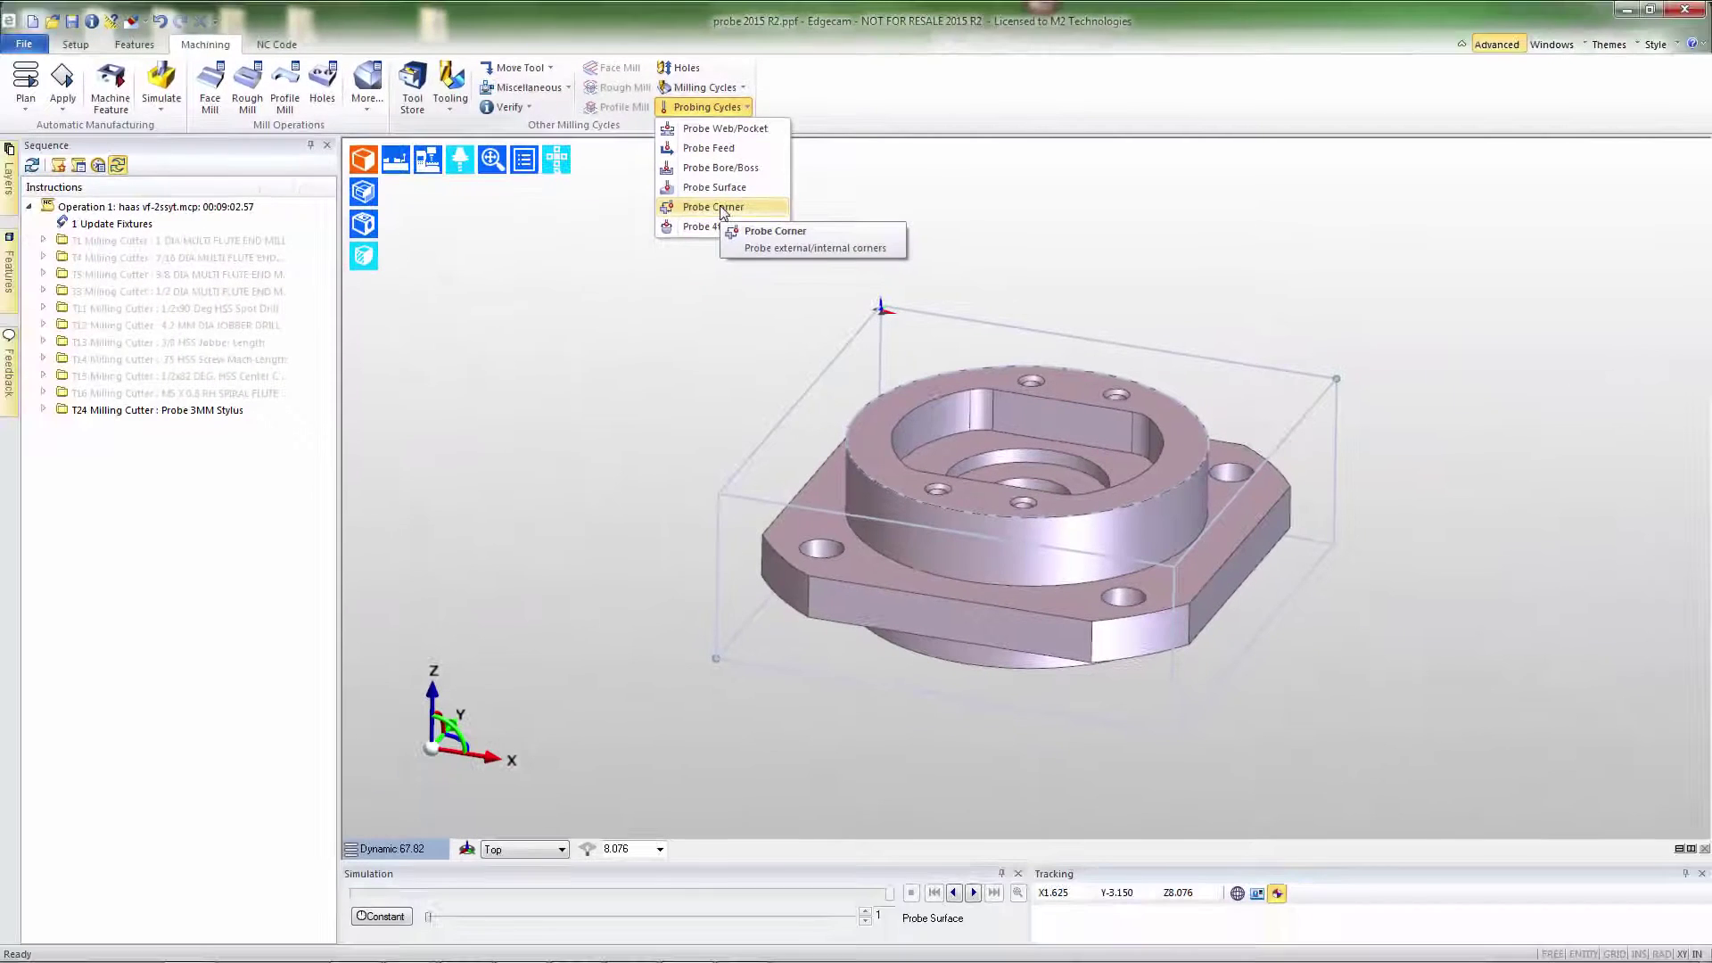
pyautogui.click(710, 237)
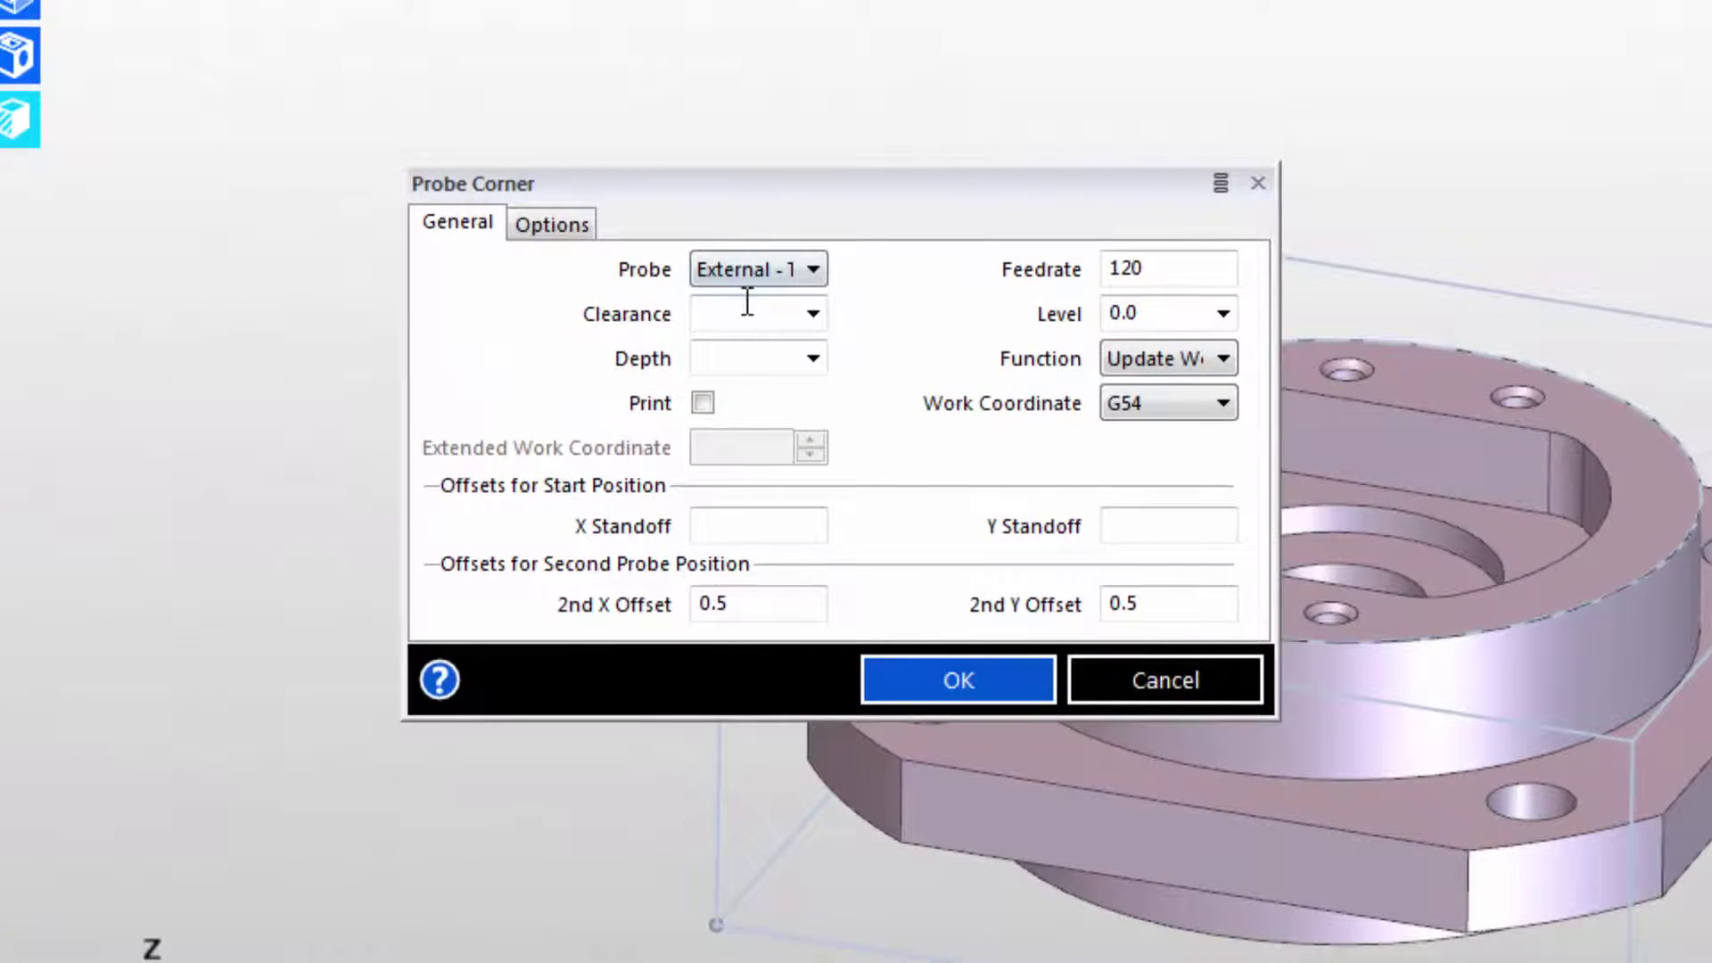
pyautogui.click(746, 303)
pyautogui.write('1')
pyautogui.click(740, 362)
pyautogui.write('-0.25')
pyautogui.click(734, 526)
pyautogui.write('0.25')
pyautogui.click(1131, 535)
pyautogui.write('0.25')
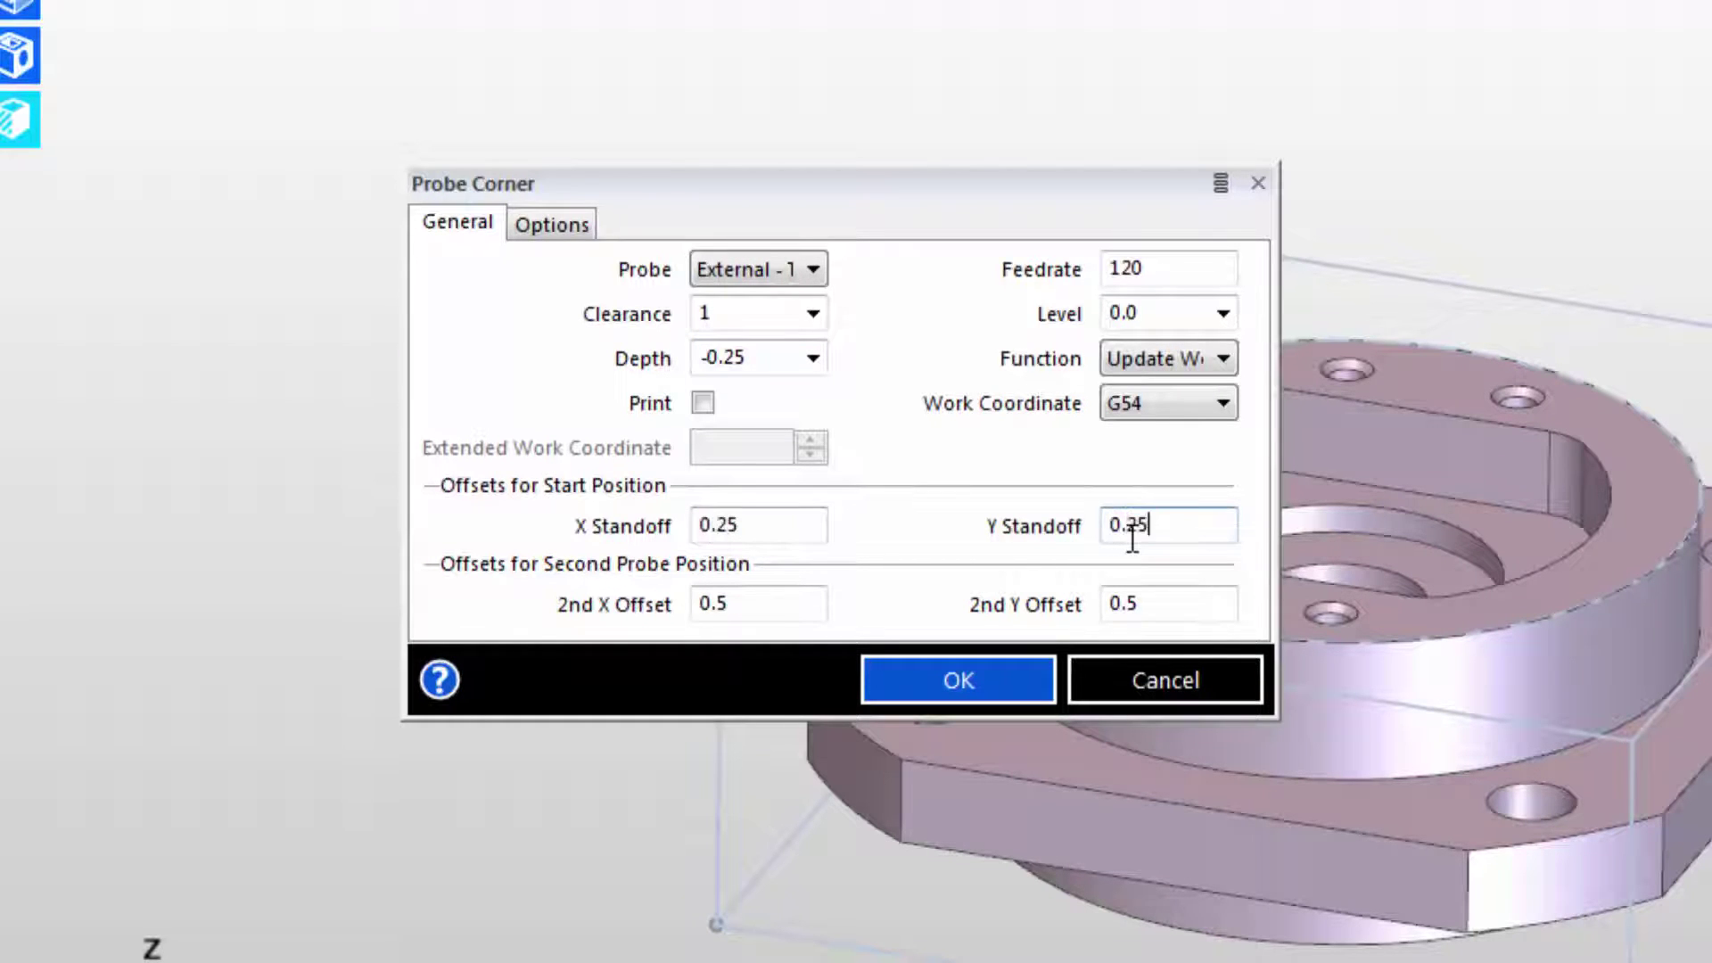
# Set the corner probe function to Update Work coordinate on G54 and confirm.
pyautogui.click(1185, 357)
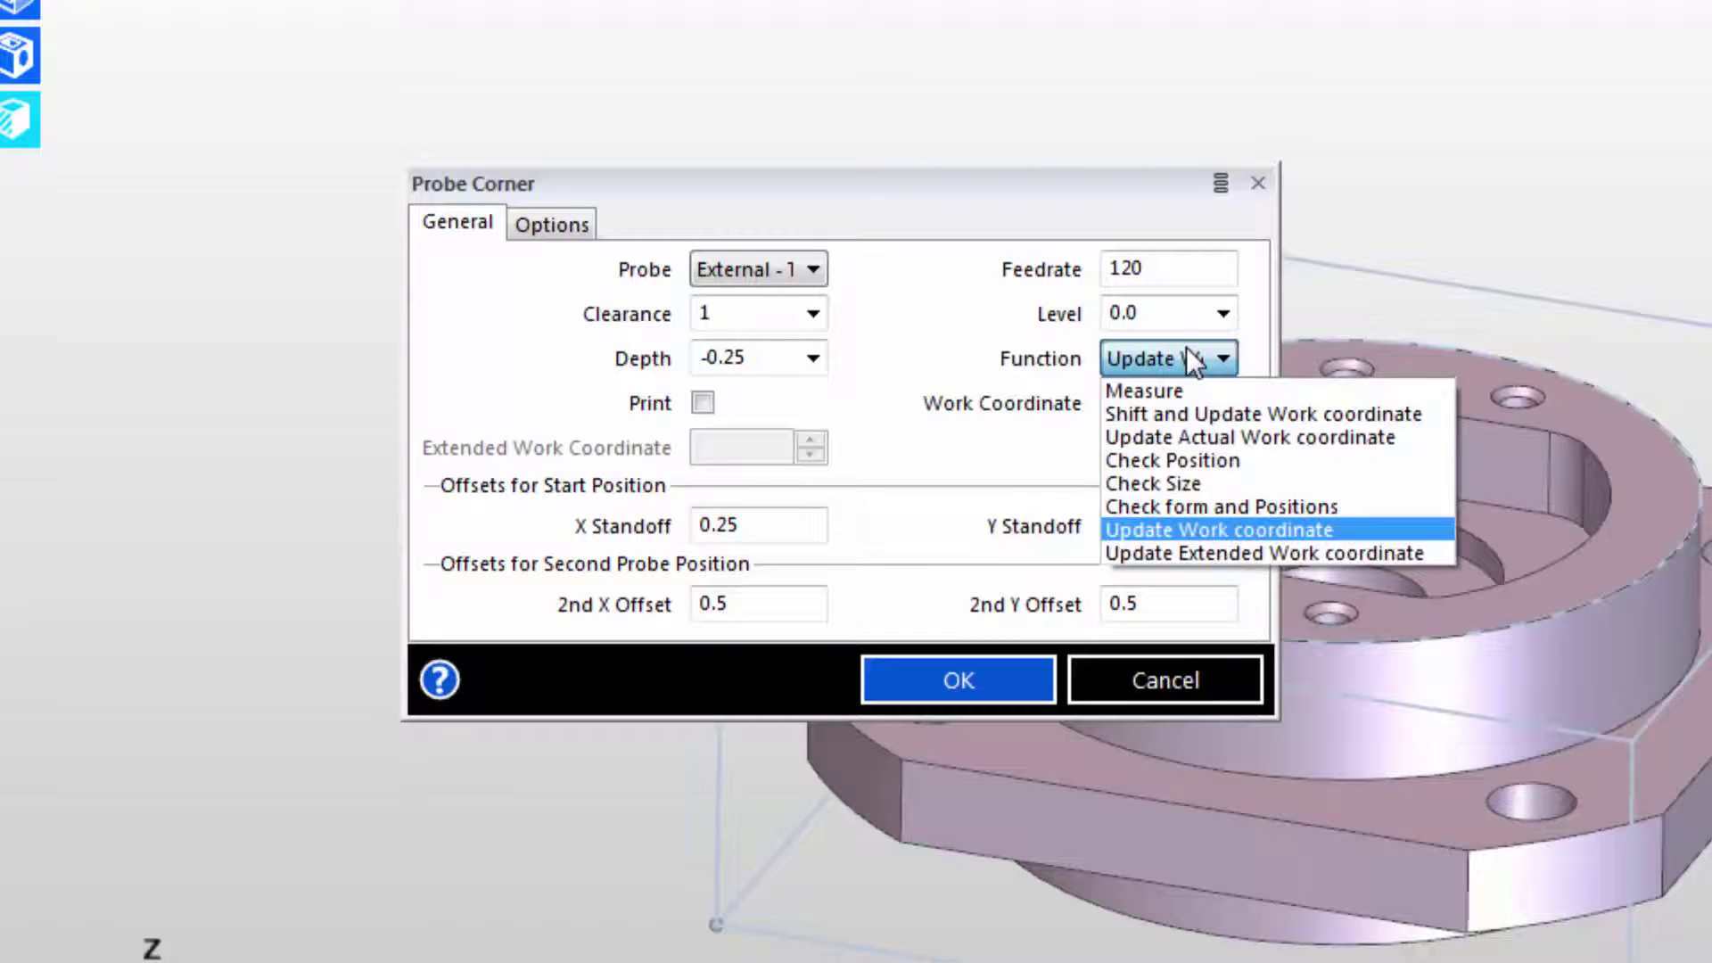
pyautogui.click(1181, 527)
pyautogui.click(1150, 405)
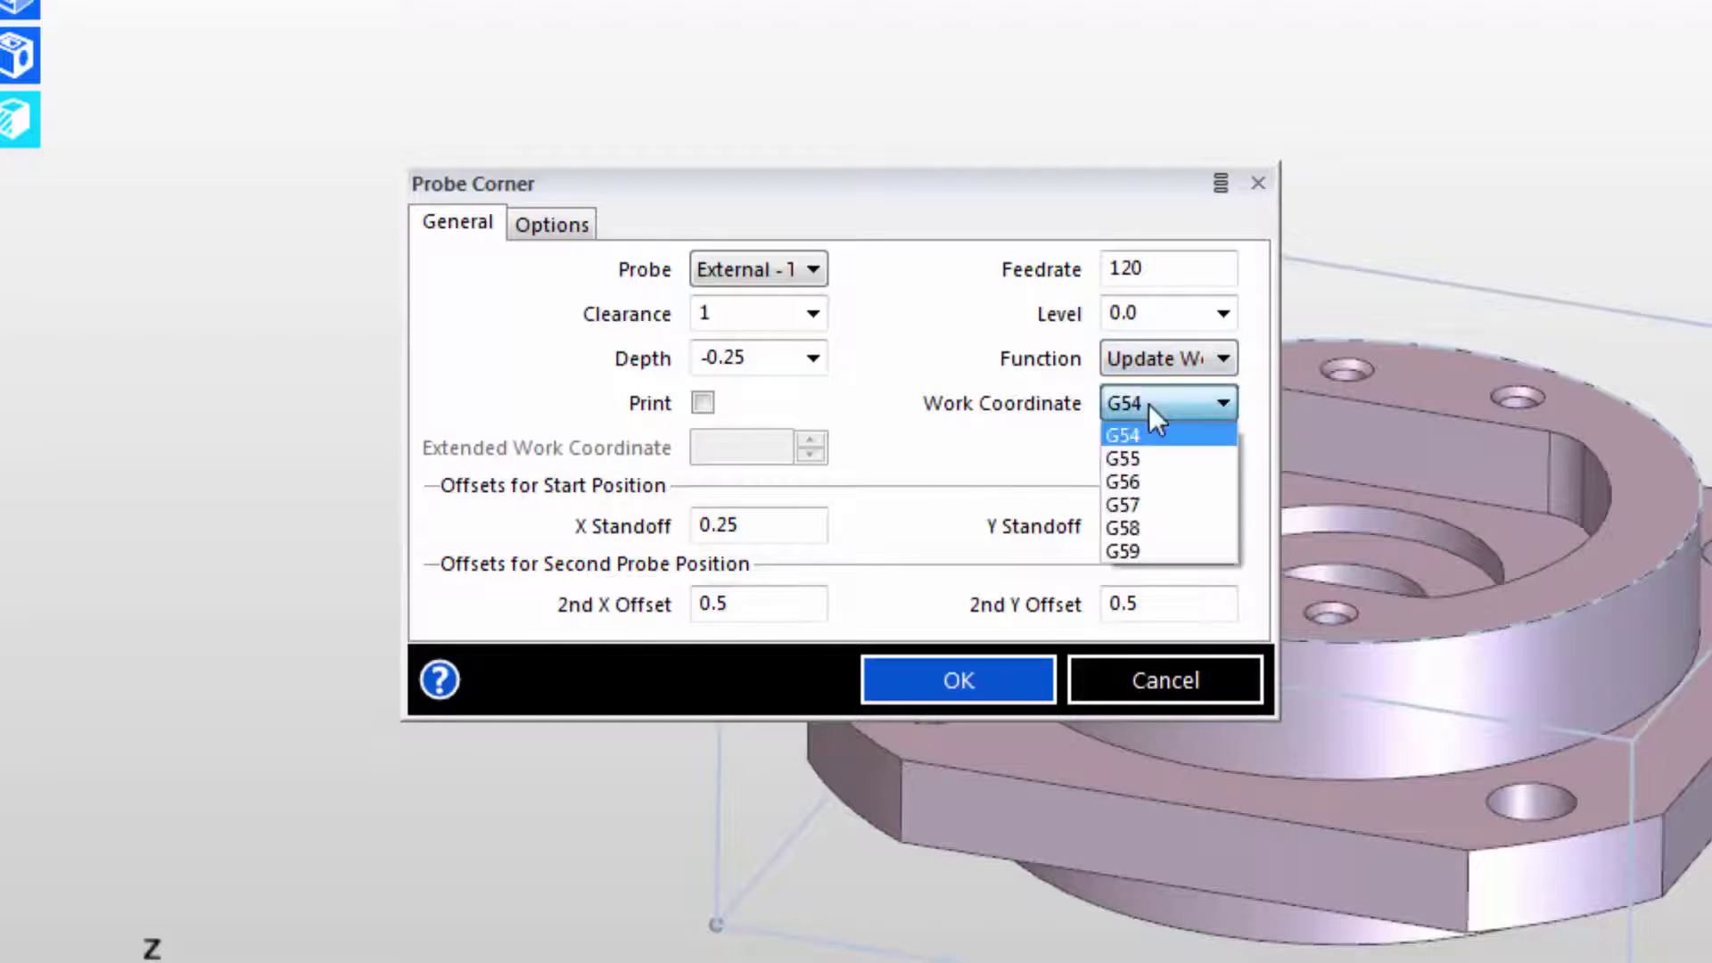
pyautogui.click(1146, 433)
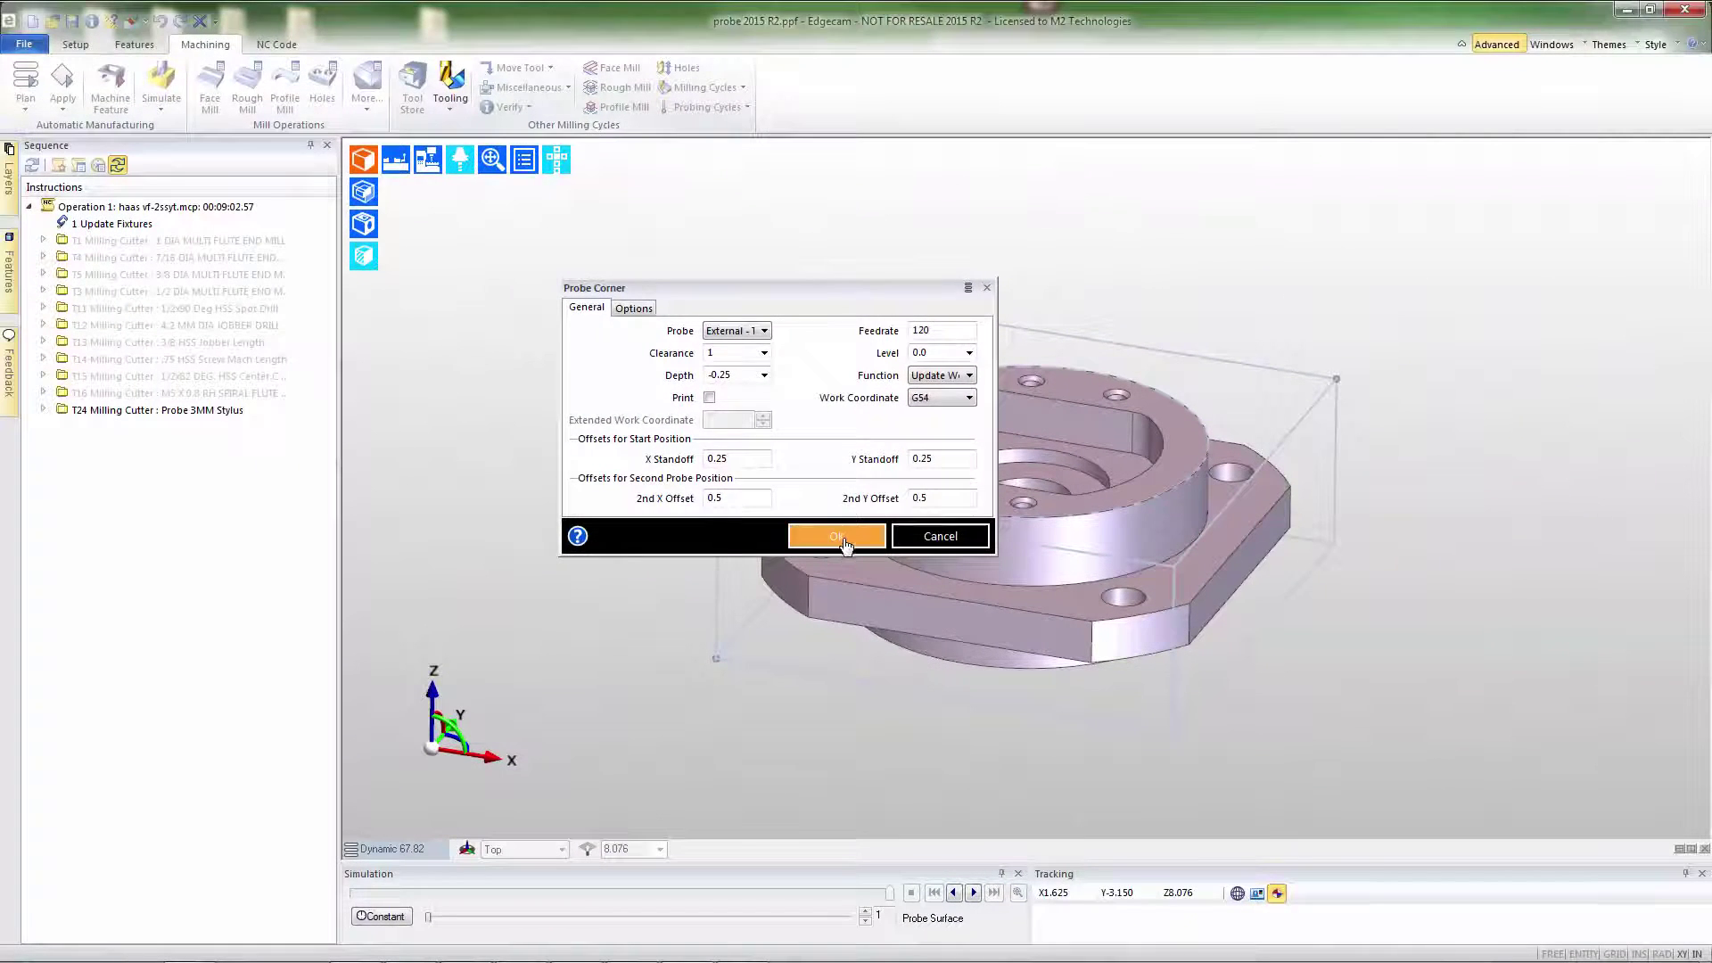
pyautogui.click(838, 537)
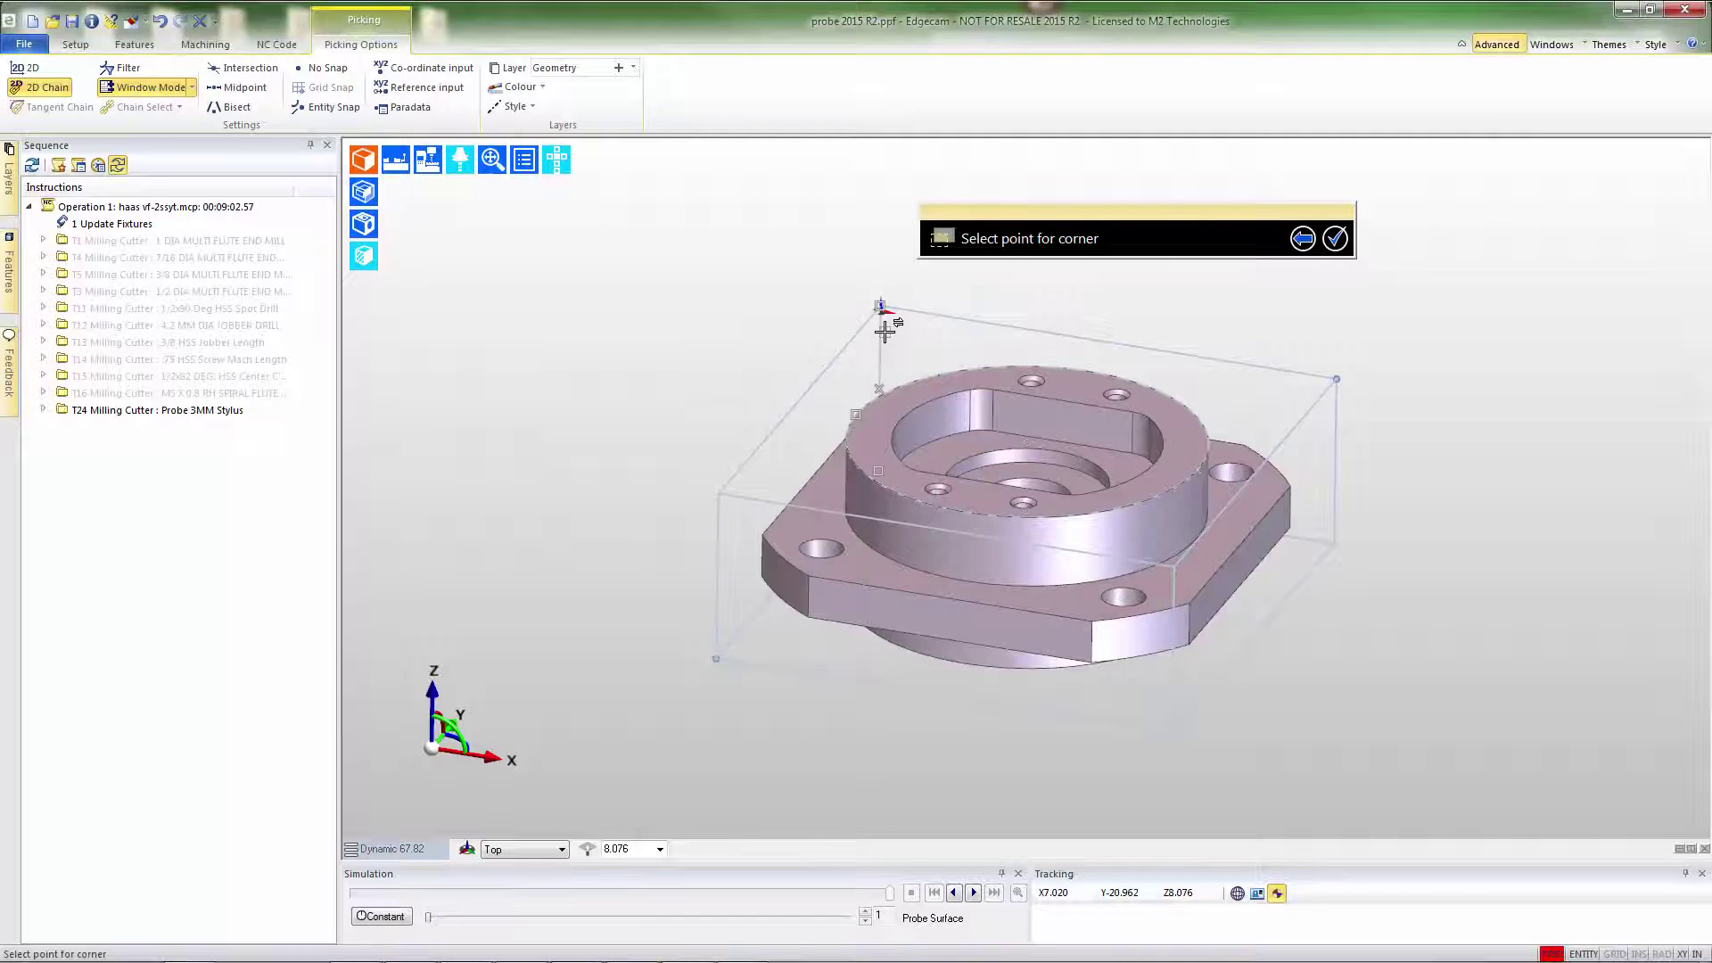
# Pick the stock's top corner for Probe Corner, then simulate that probing step.
pyautogui.scroll(5, 886, 308)
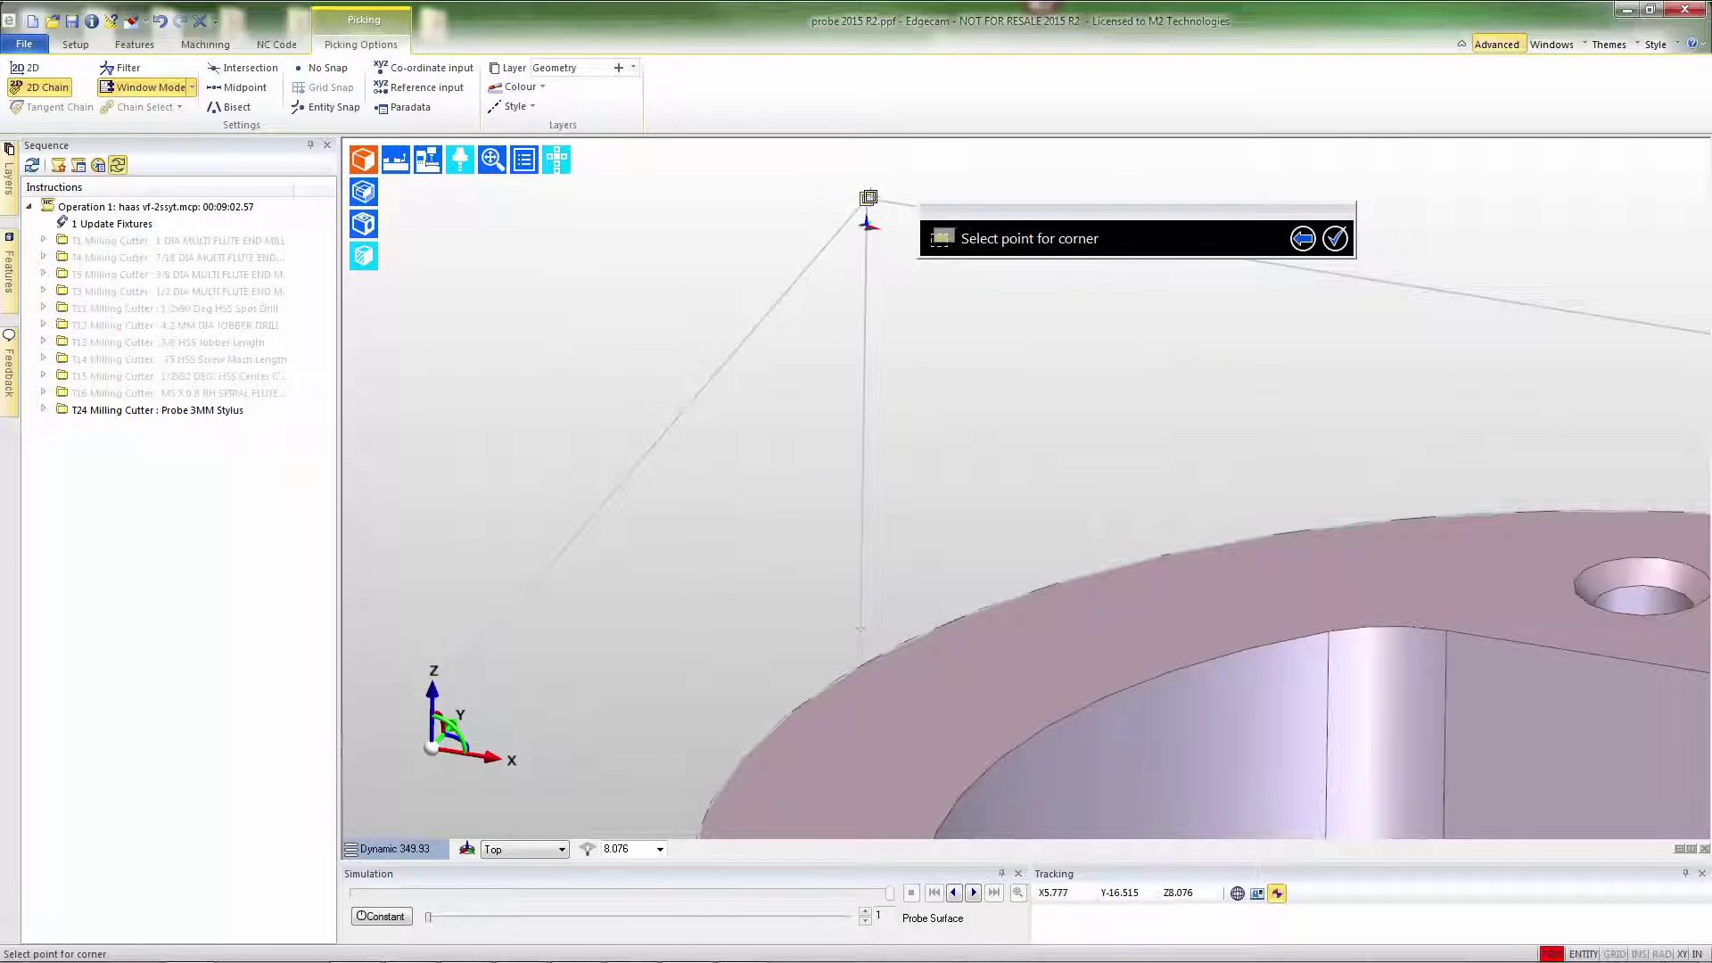
pyautogui.click(871, 196)
pyautogui.scroll(-5, 872, 234)
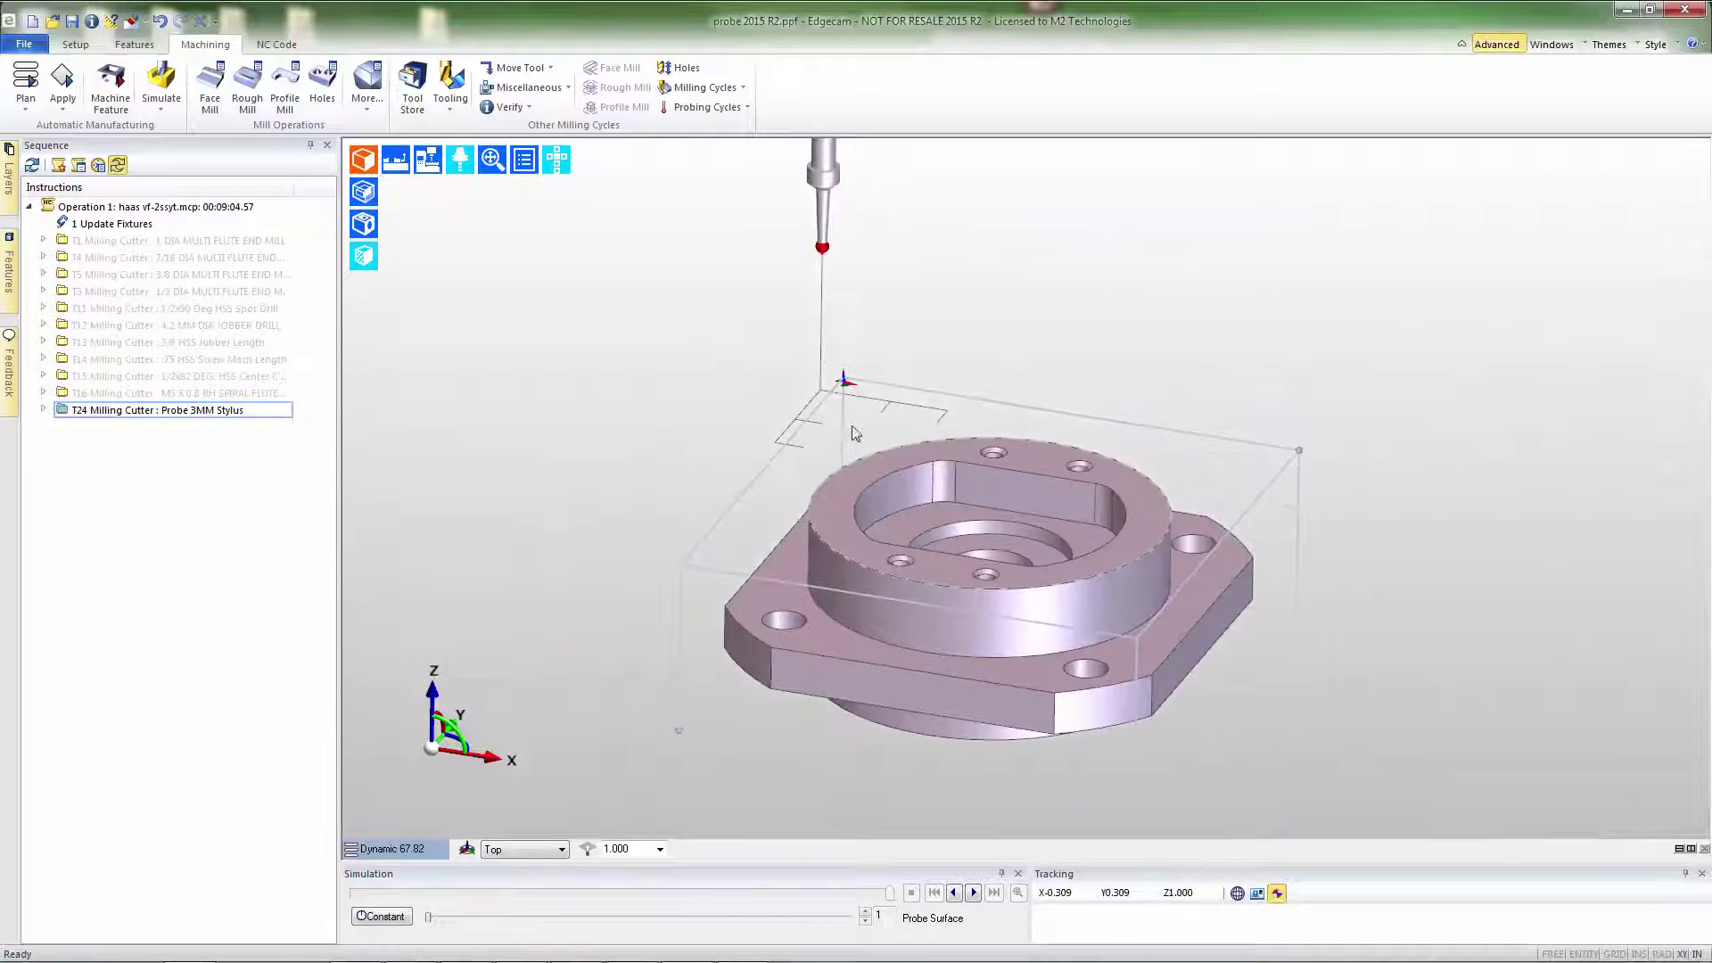
pyautogui.click(42, 410)
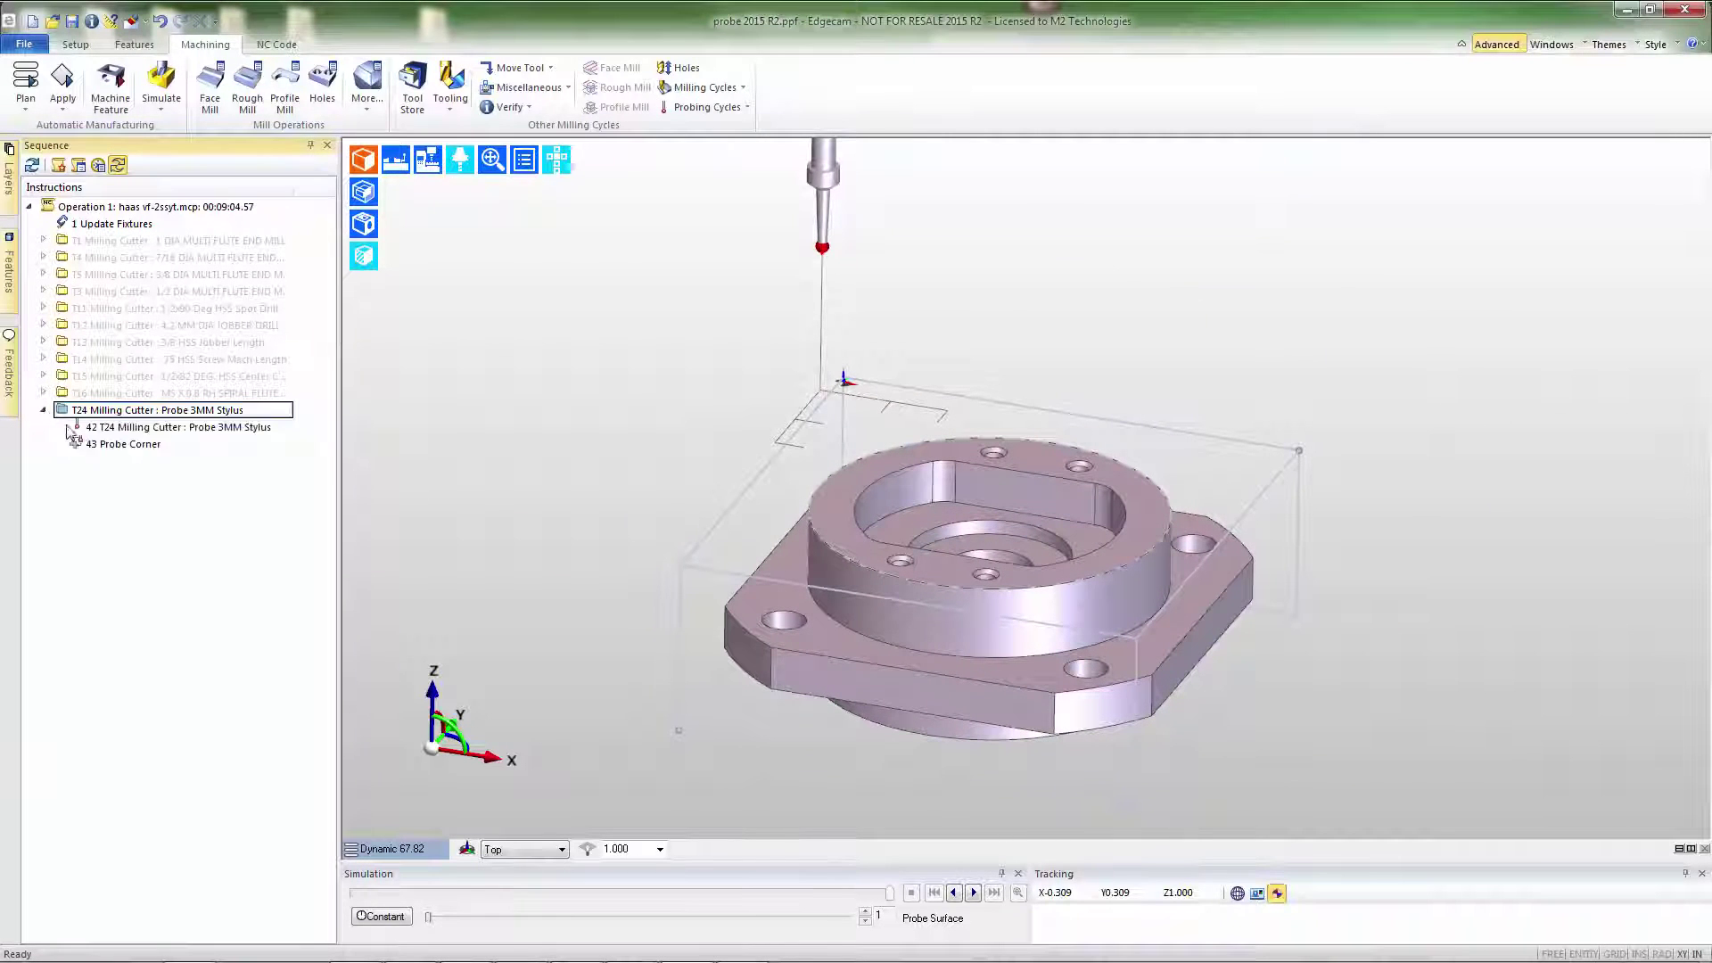
pyautogui.rightClick(92, 443)
pyautogui.click(133, 474)
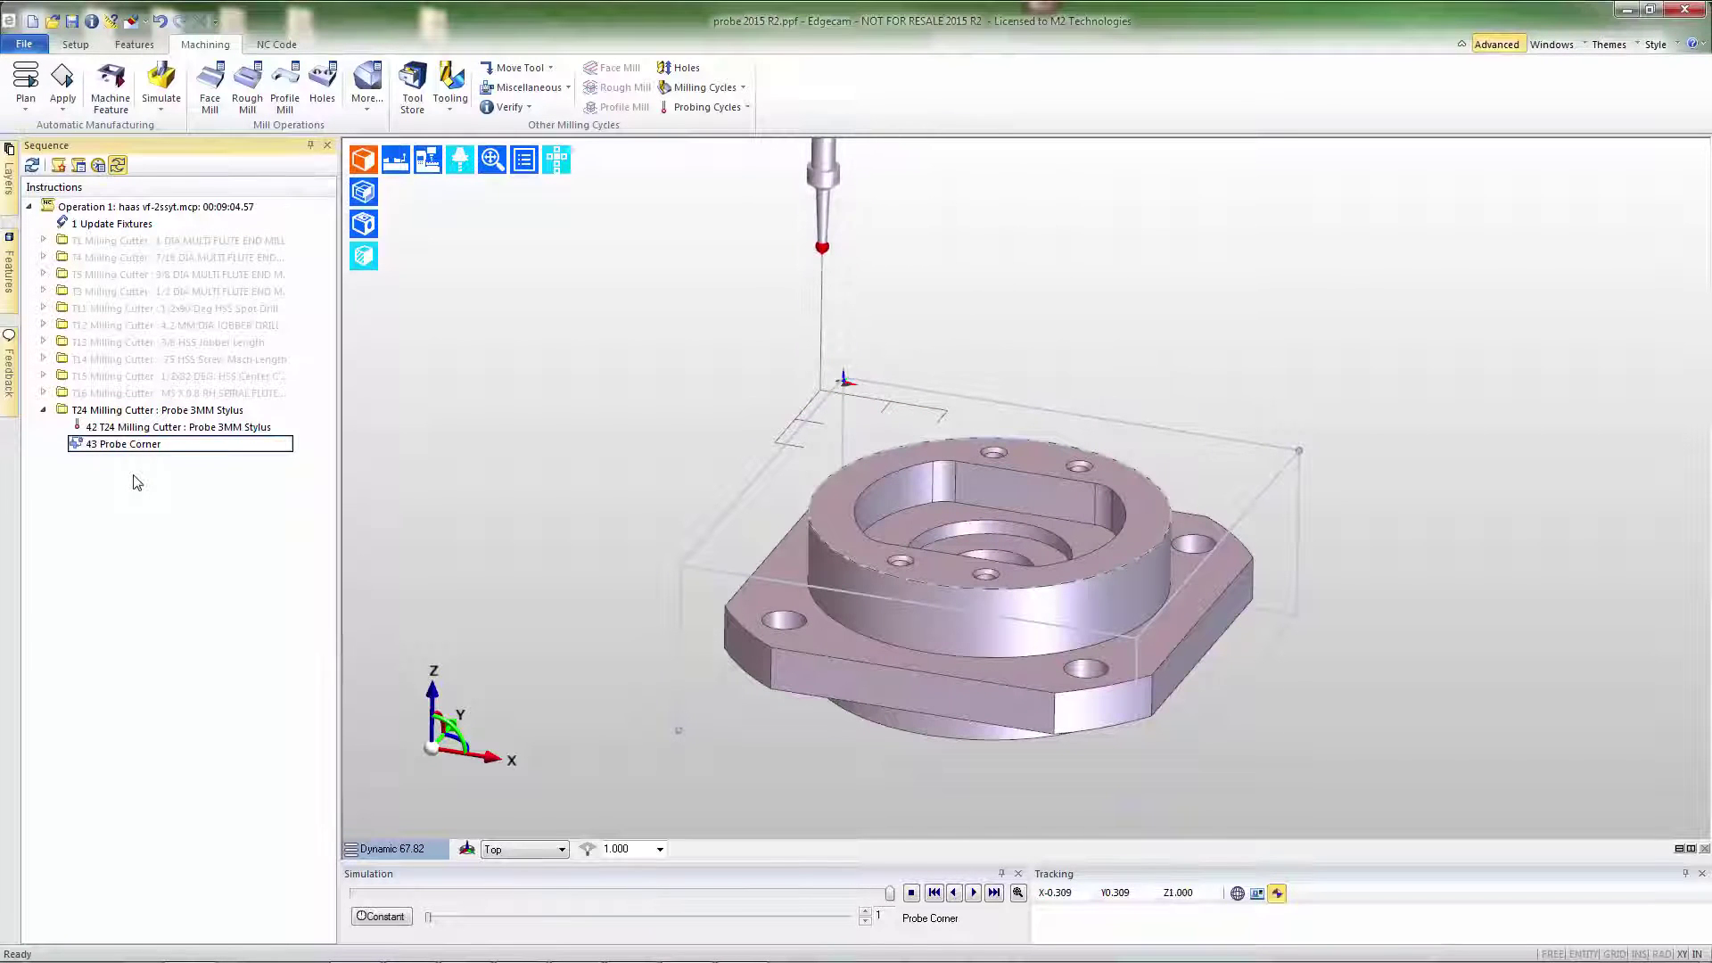
# Add a Probe Surface cycle with clearance 1, retract 0.2, probing point X0.25 Y-0.25 Z1.
pyautogui.click(705, 107)
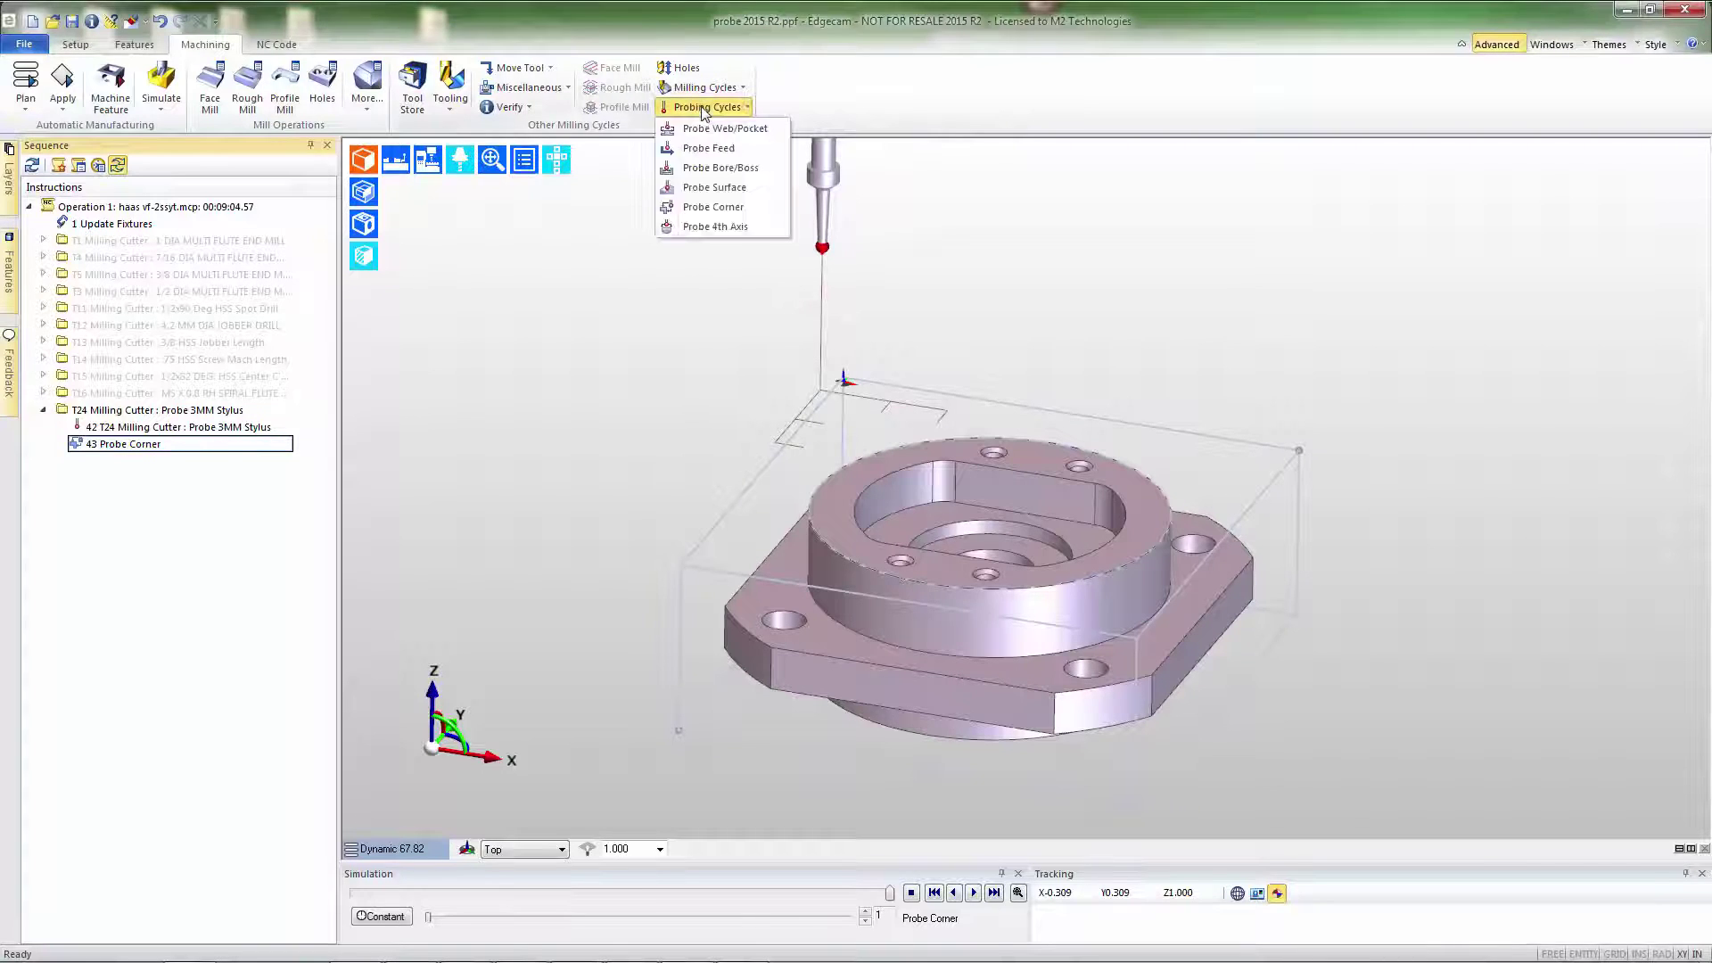
pyautogui.click(712, 188)
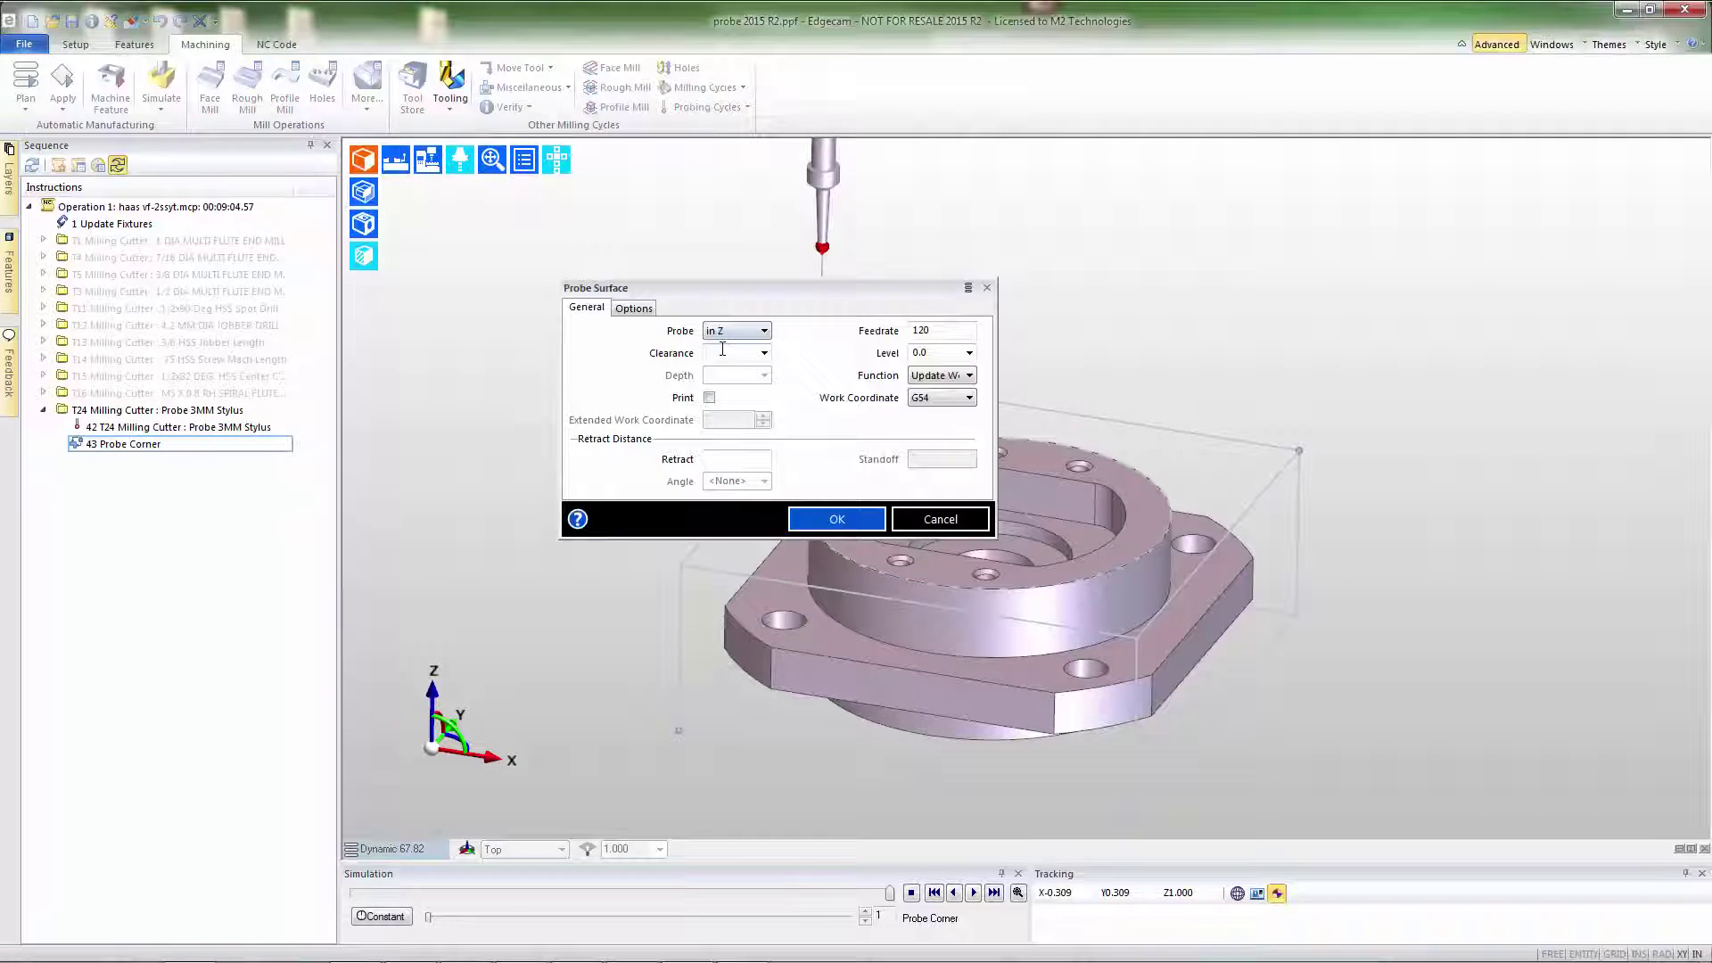
pyautogui.write('1')
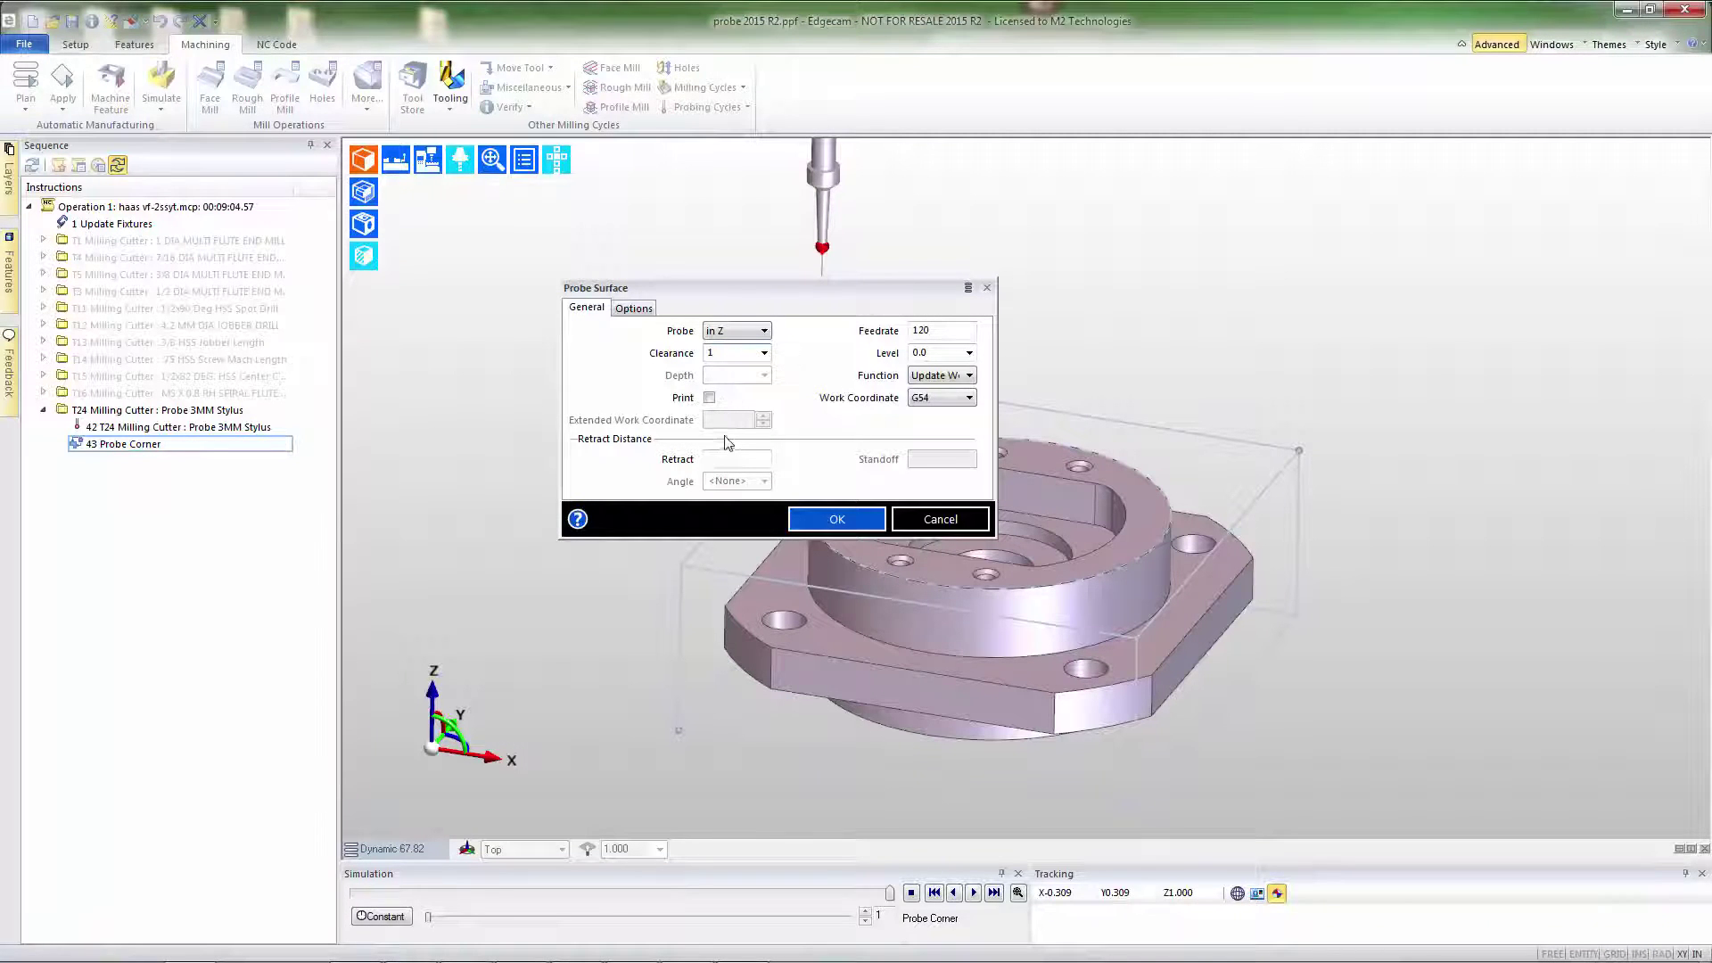
pyautogui.click(729, 459)
pyautogui.write('0.25')
pyautogui.click(834, 519)
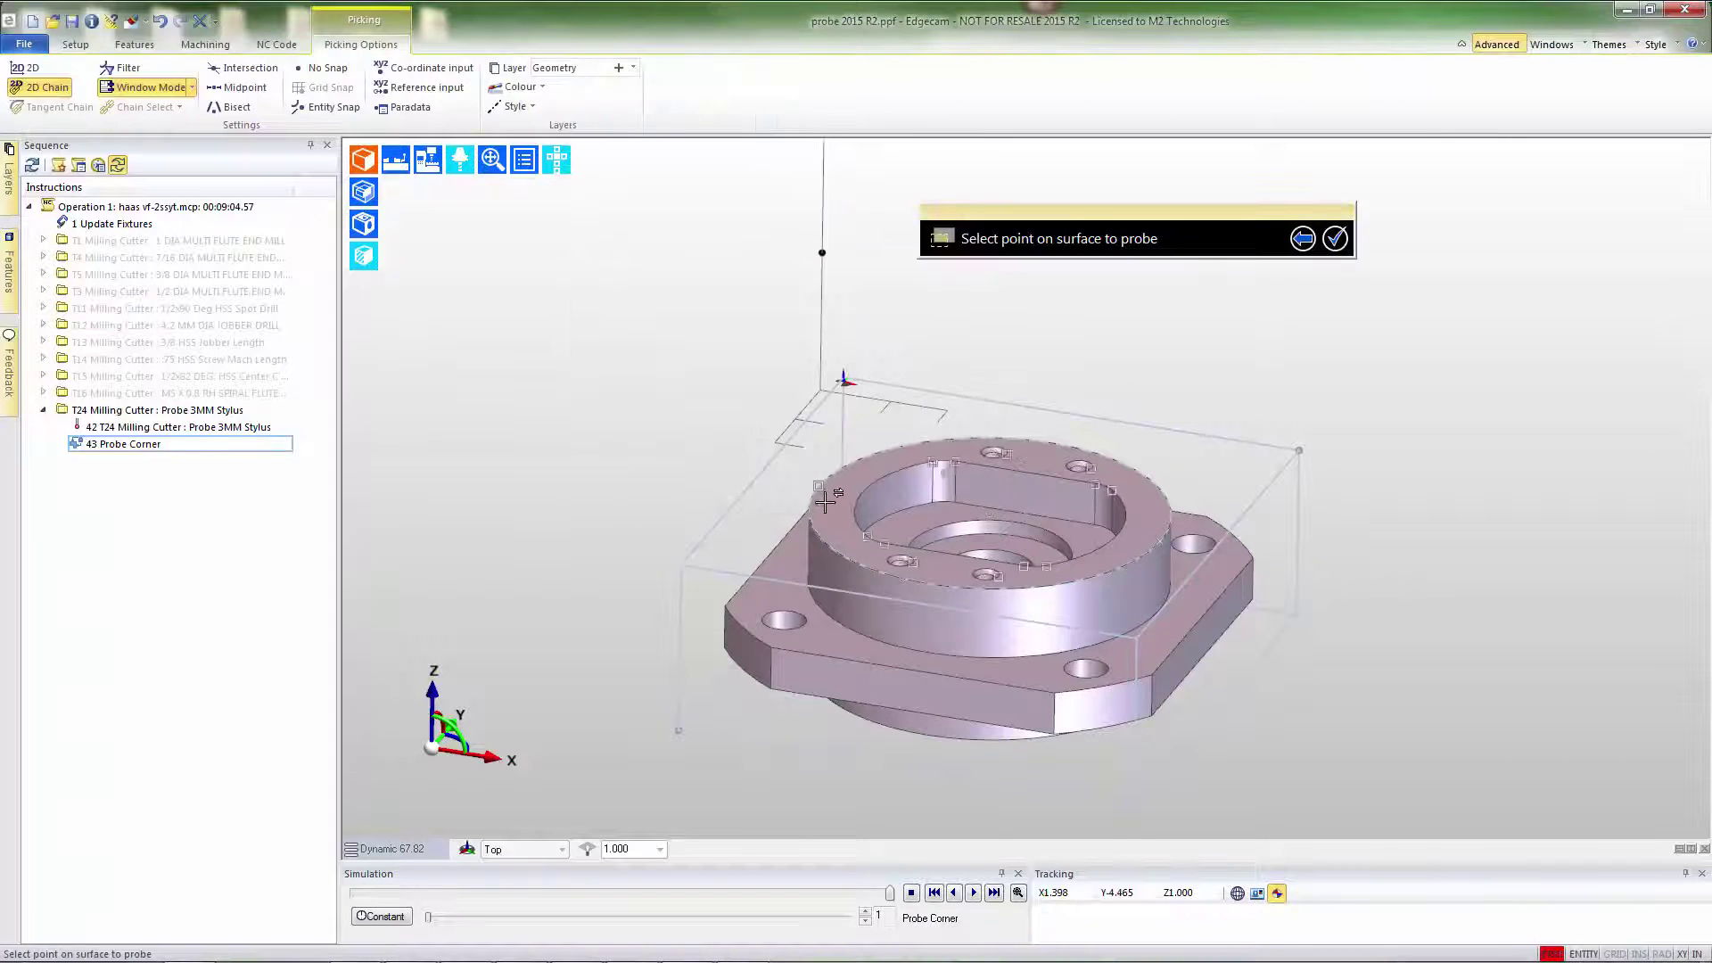
pyautogui.write('X0.25y-0.25')
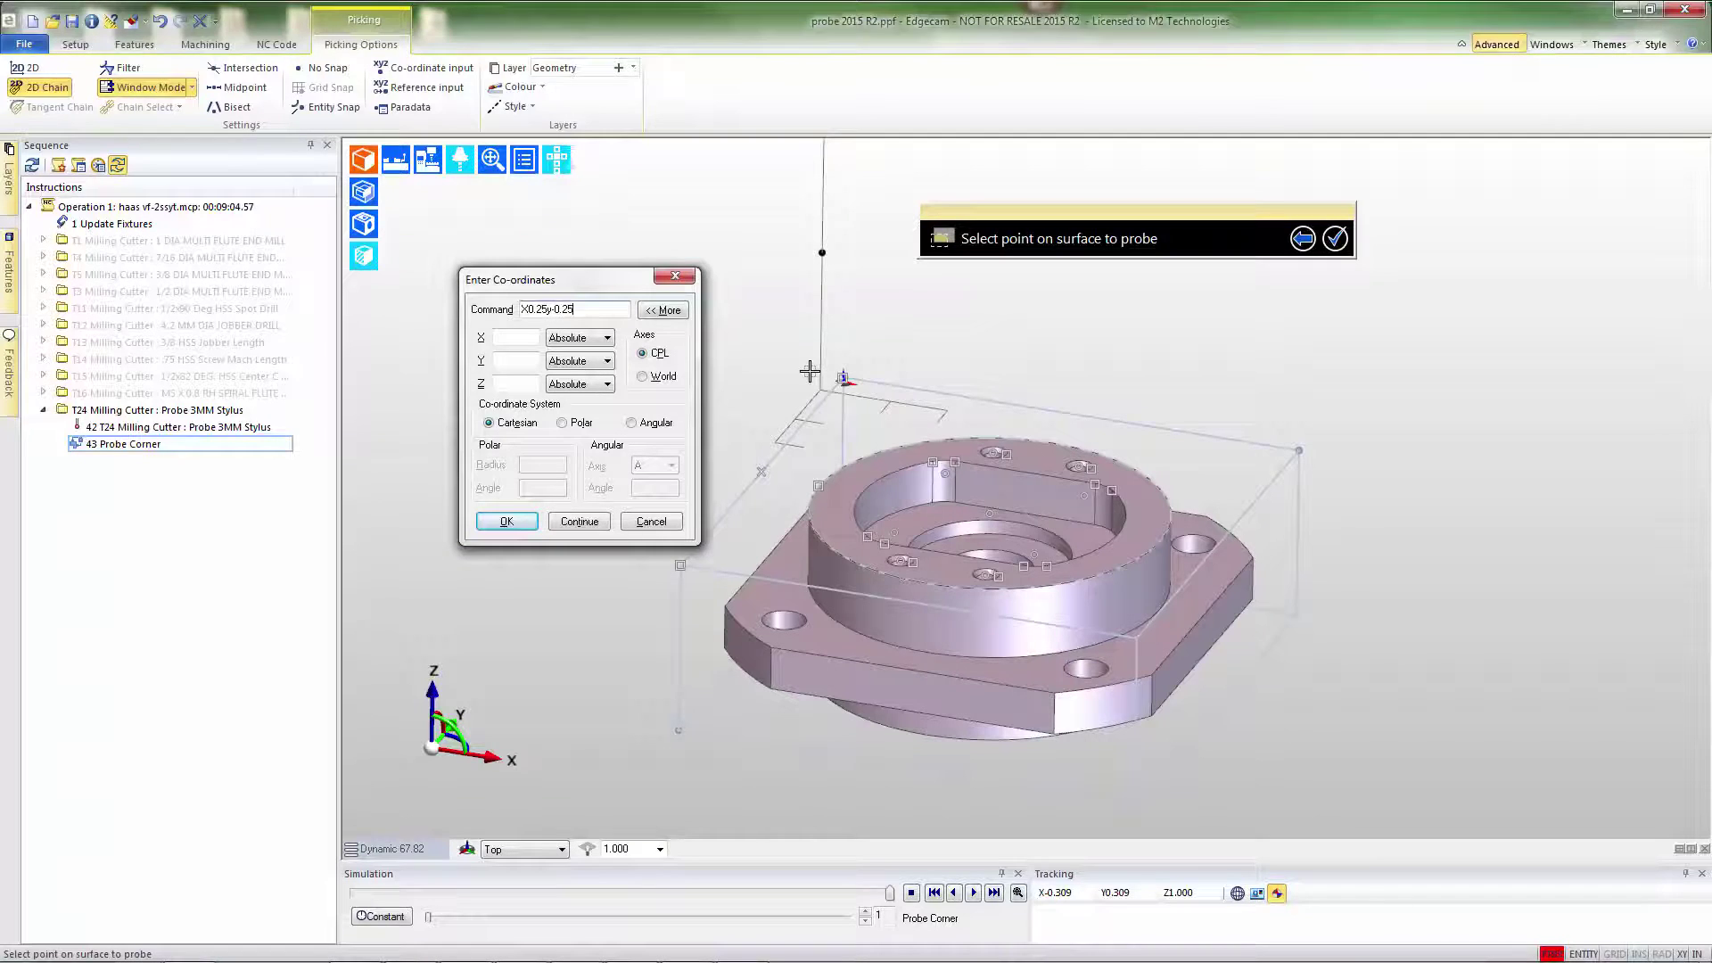
pyautogui.write('z1.0')
pyautogui.press('Return')
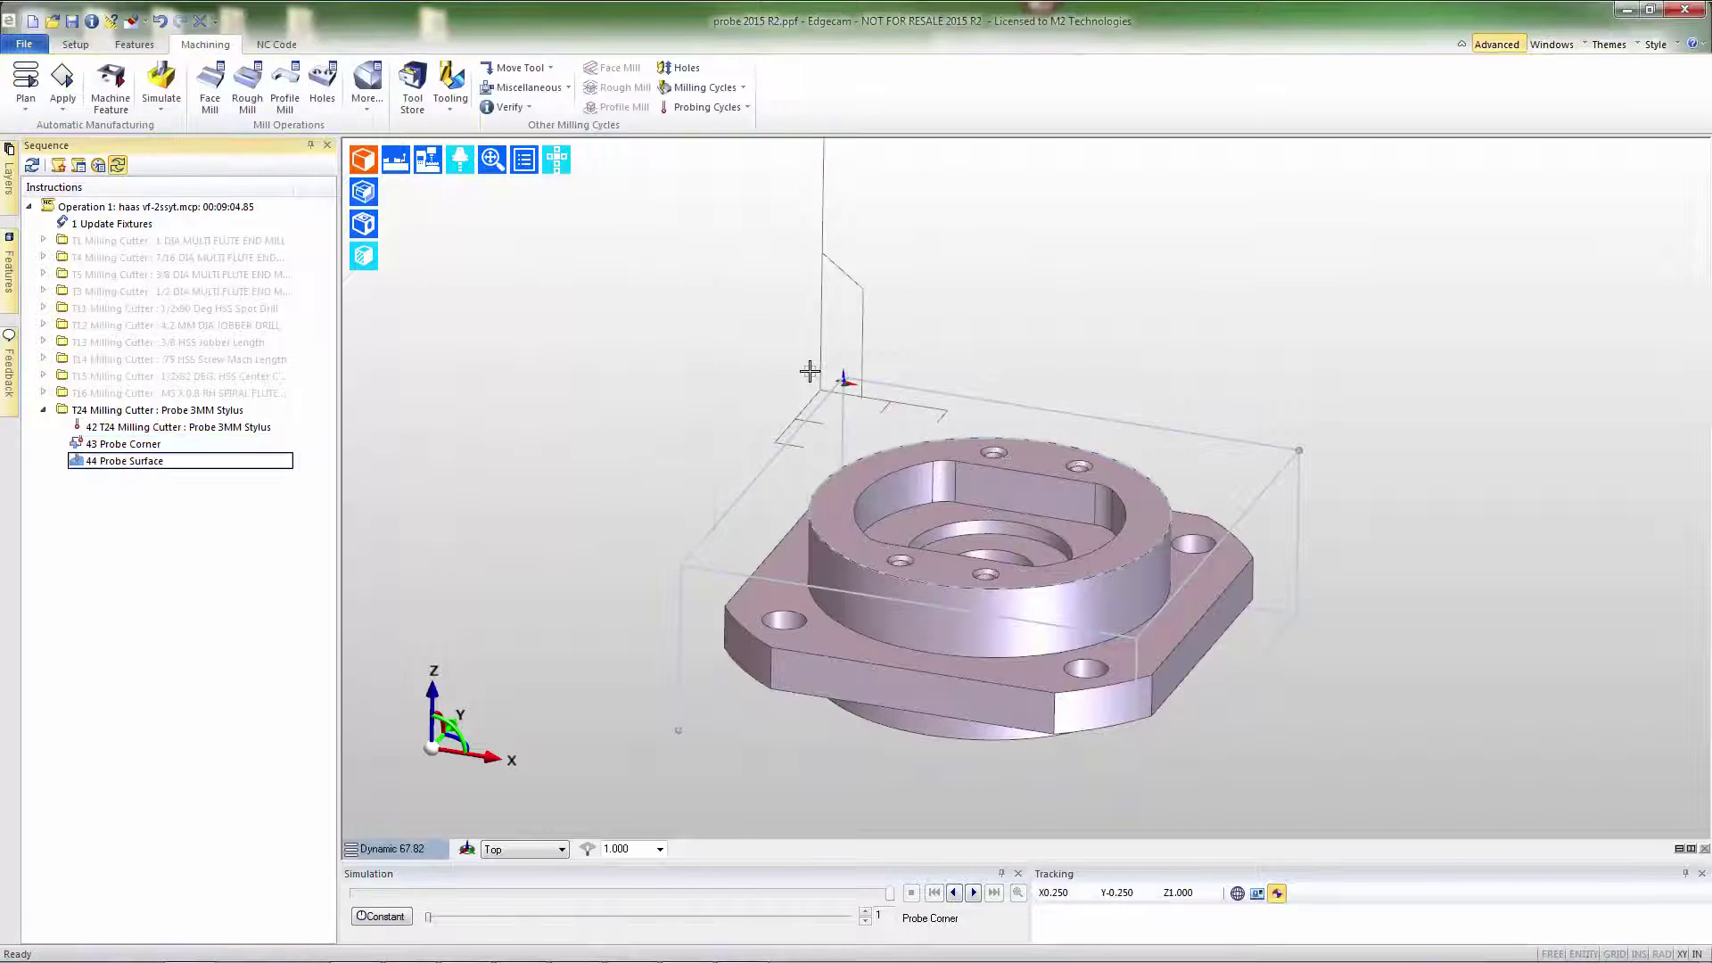
pyautogui.rightClick(145, 464)
pyautogui.click(189, 493)
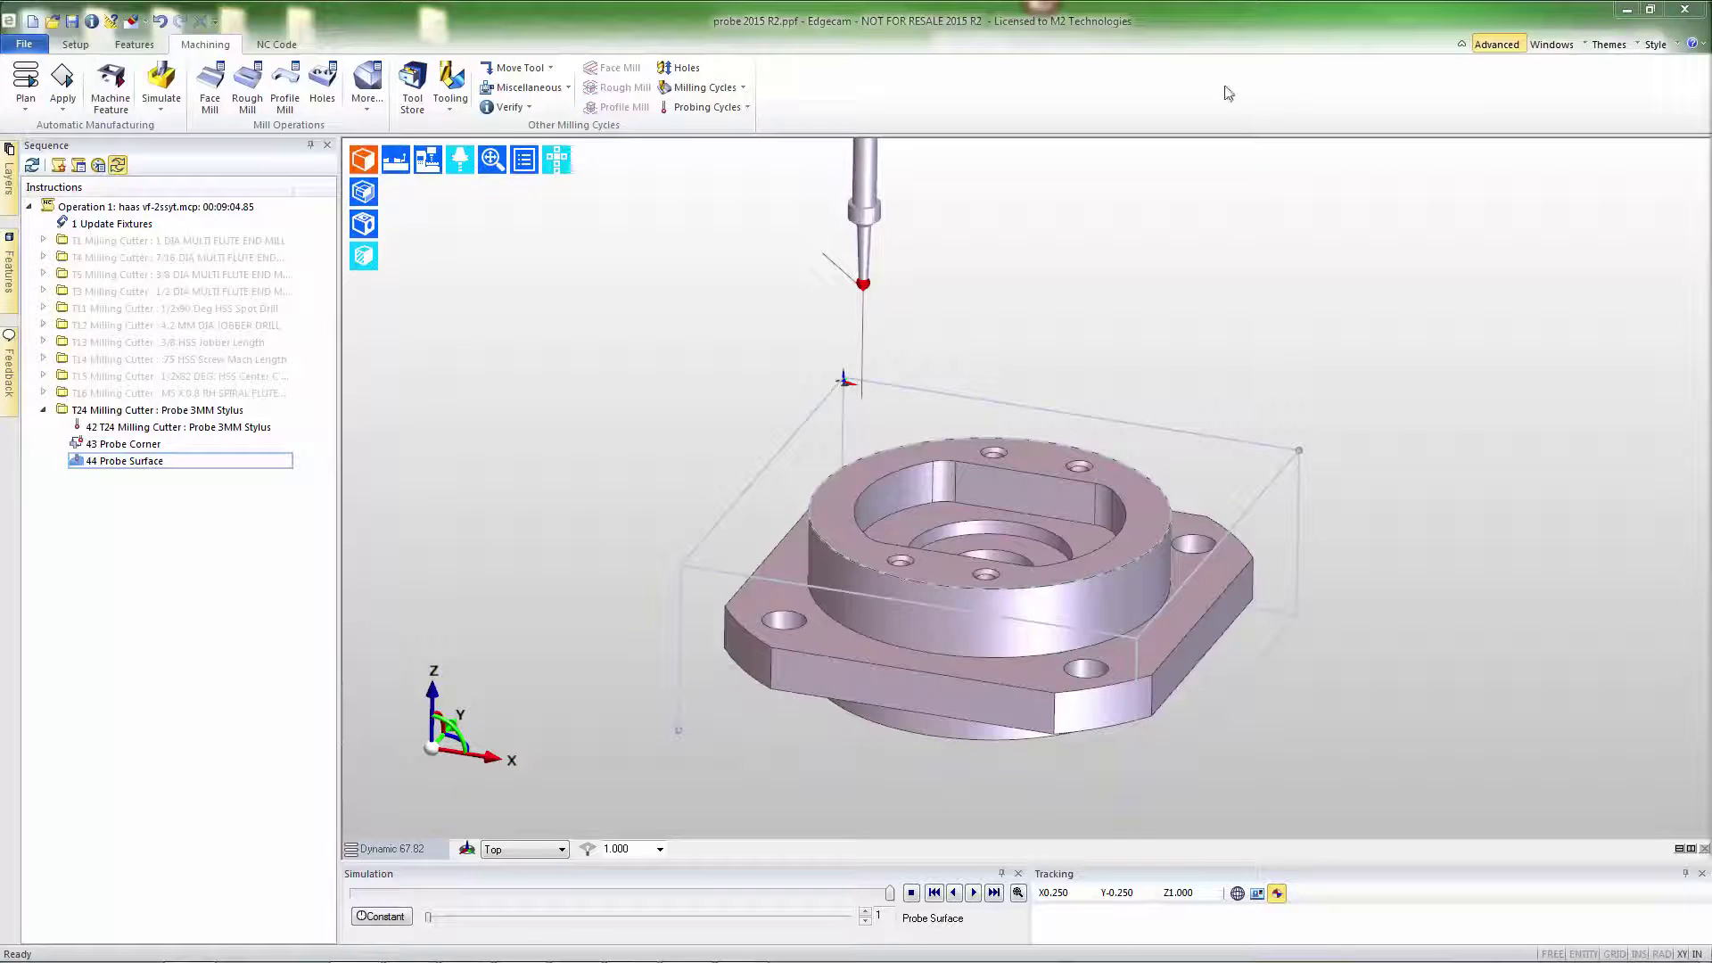
# Add a Move to Toolchange step and drag the T24 probe group under Update Fixtures.
pyautogui.click(532, 70)
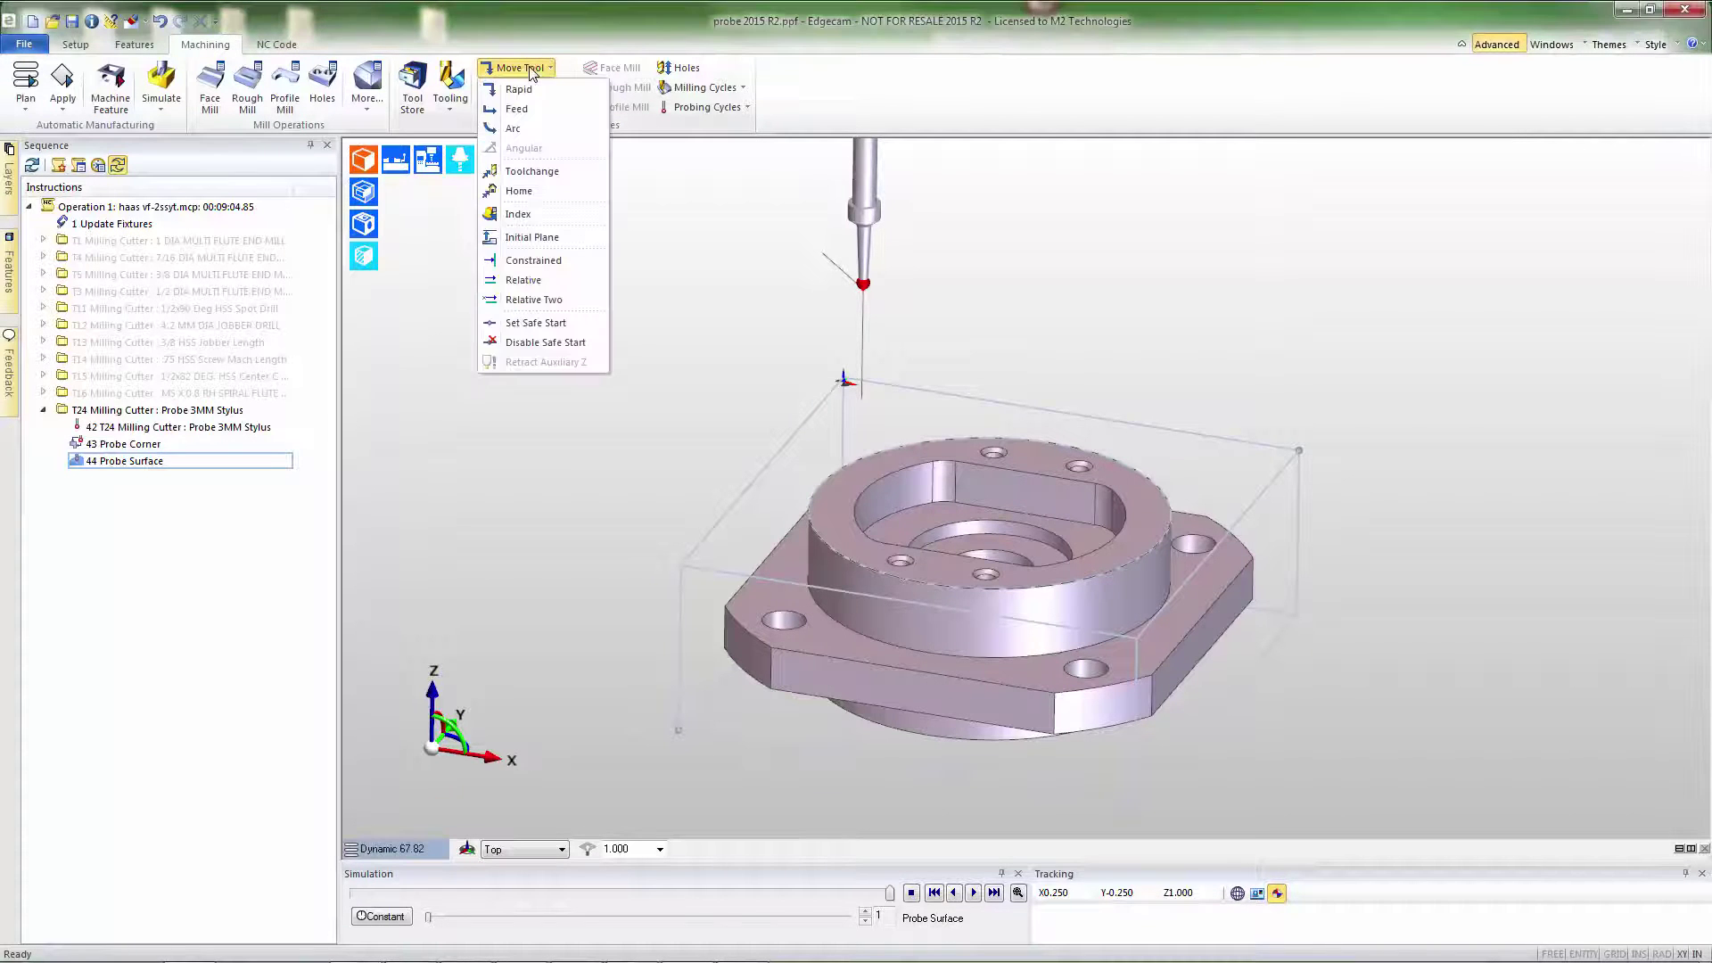
pyautogui.click(524, 171)
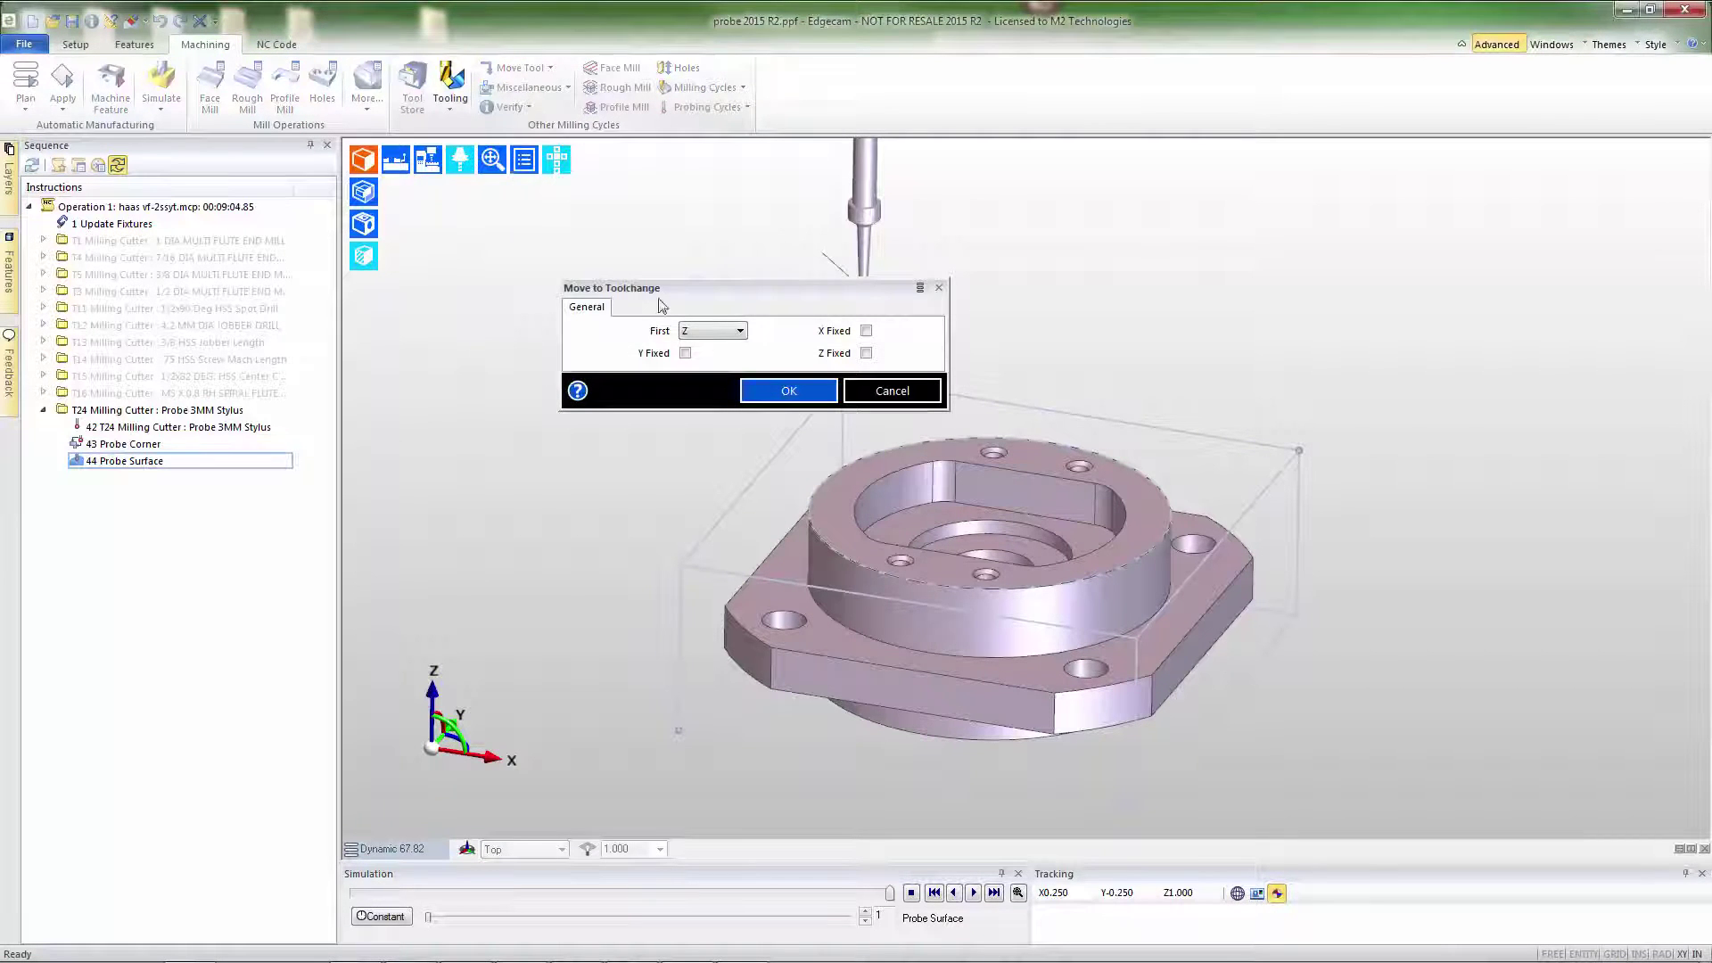
pyautogui.click(788, 391)
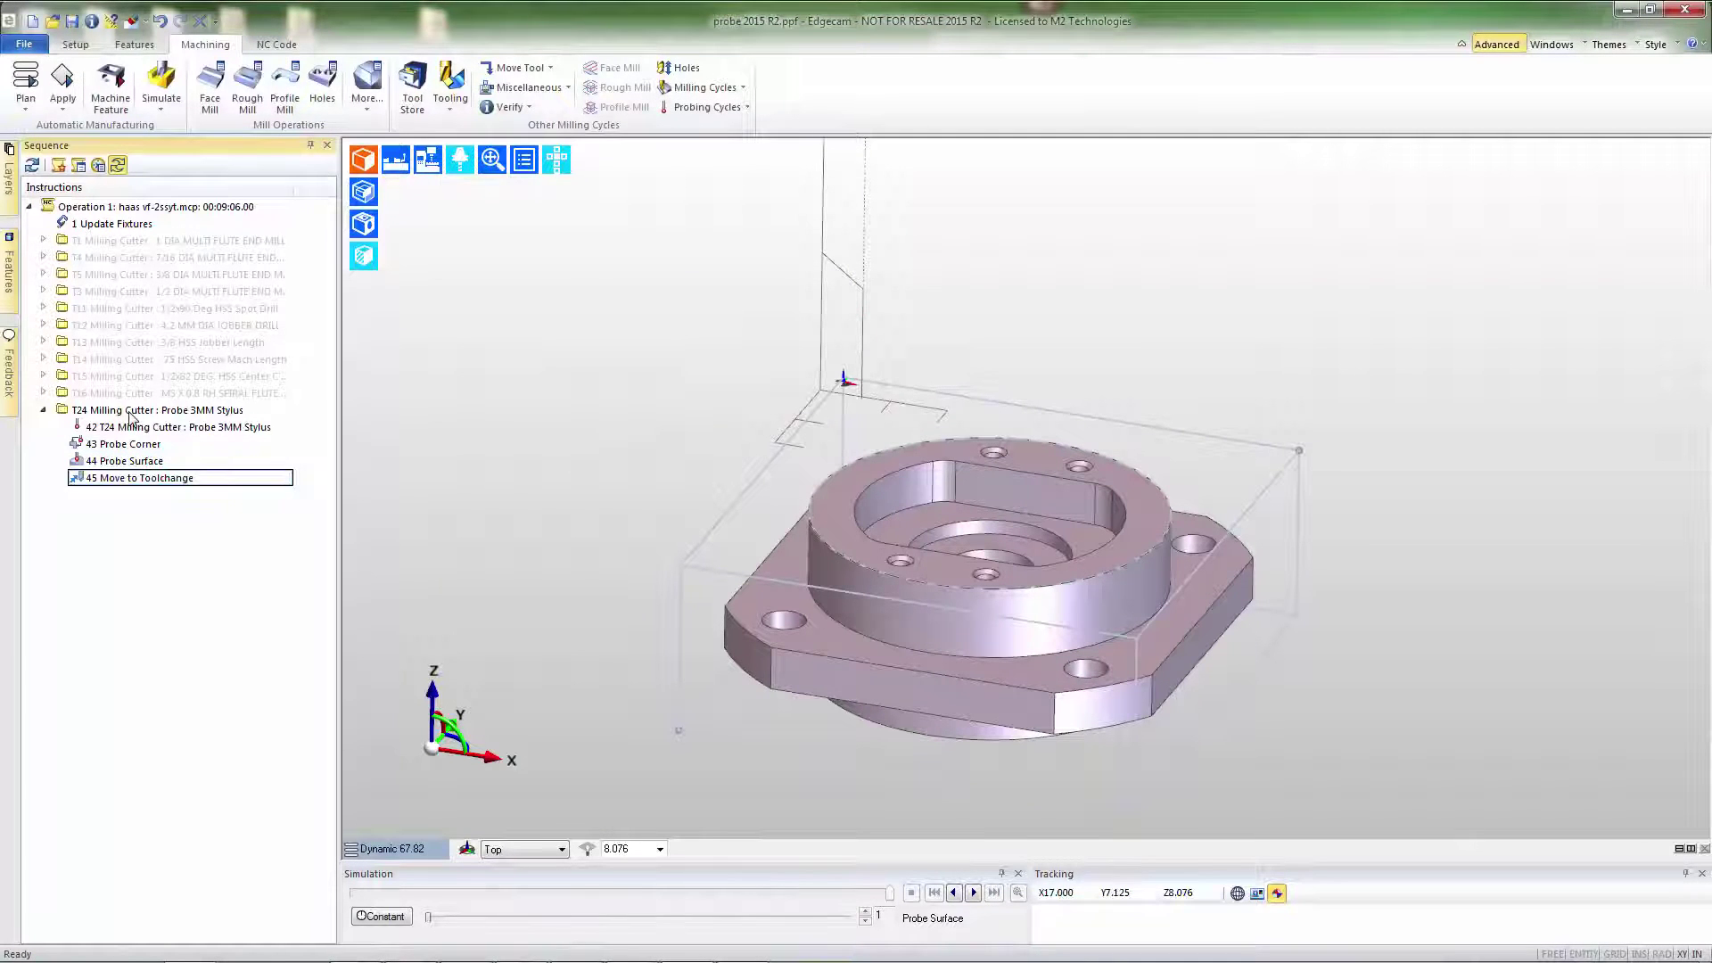
pyautogui.moveTo(130, 417); pyautogui.dragTo(150, 236)
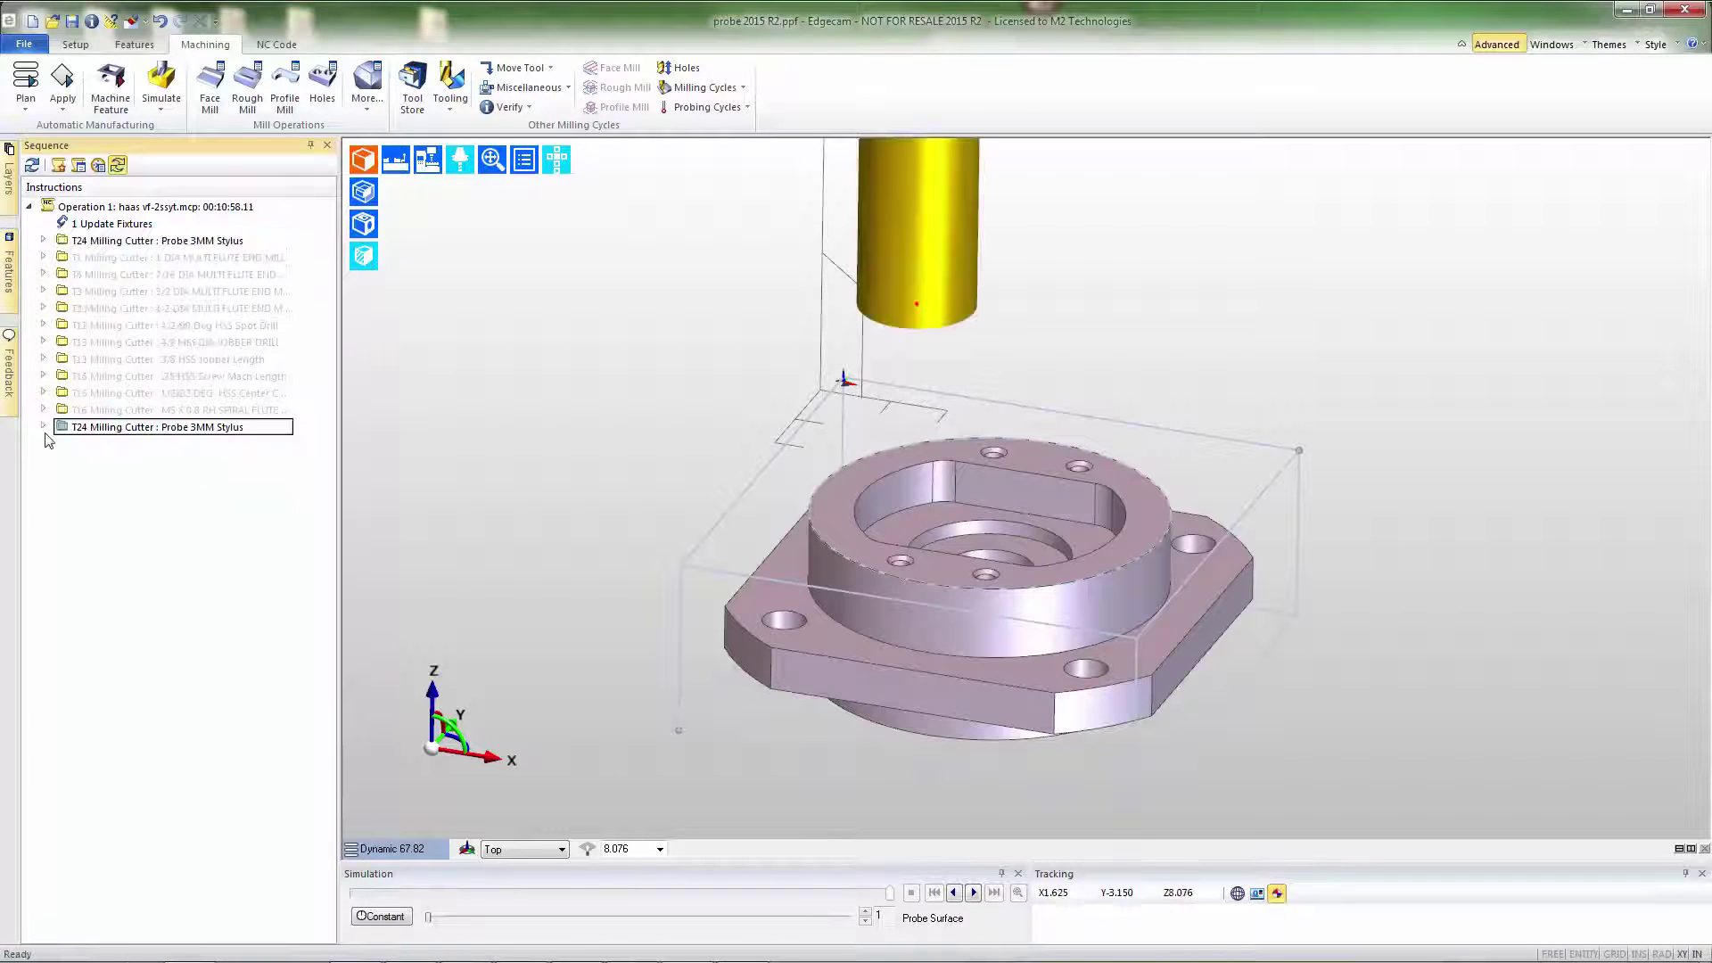
# Start a Probe Web/Pocket cycle with clearance 1 and depth -0.75.
pyautogui.click(723, 108)
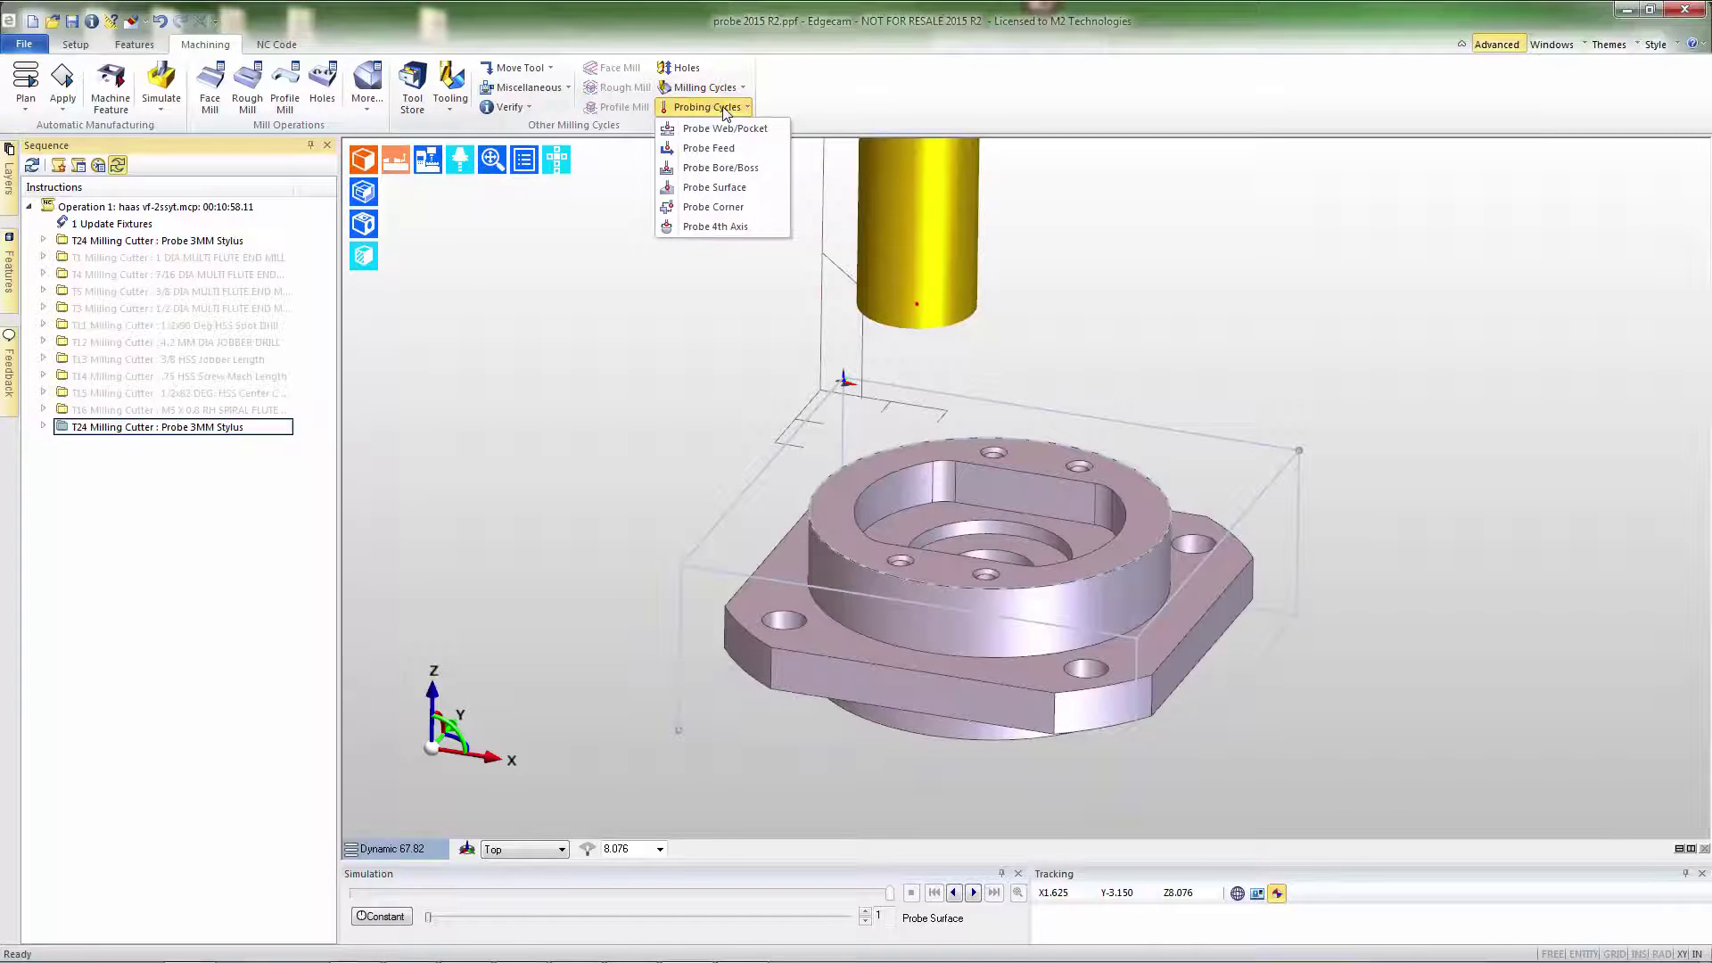
pyautogui.click(725, 132)
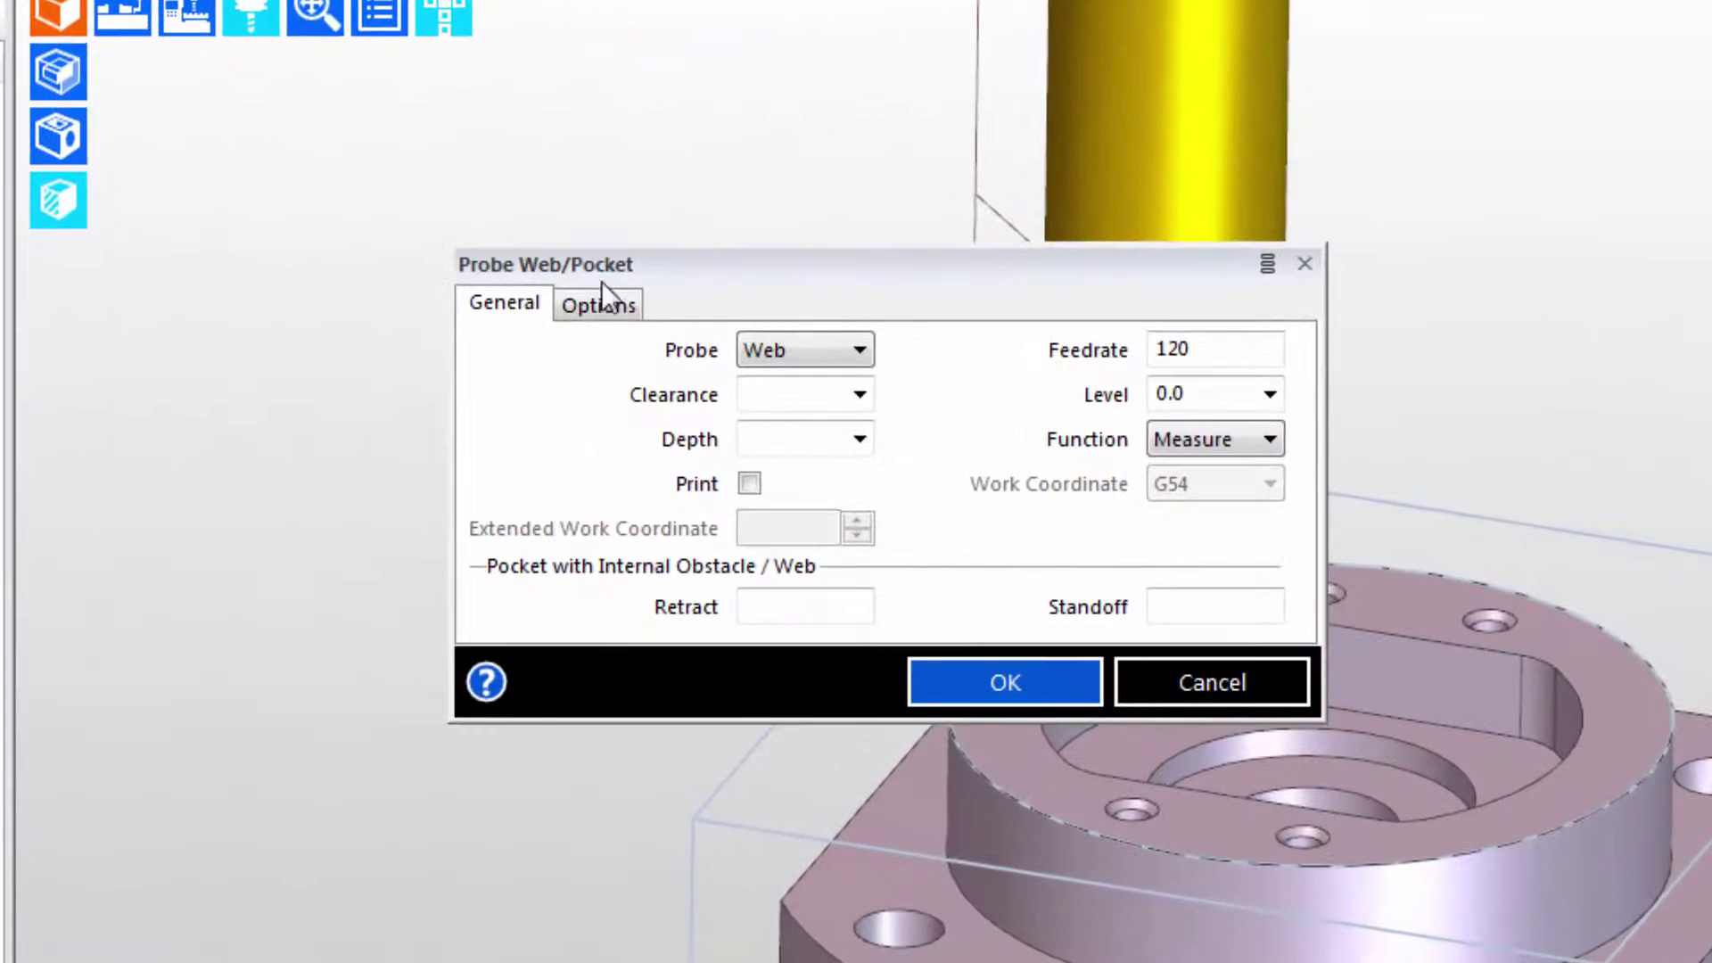
pyautogui.click(766, 390)
pyautogui.write('1')
pyautogui.click(791, 437)
pyautogui.write('-0.')
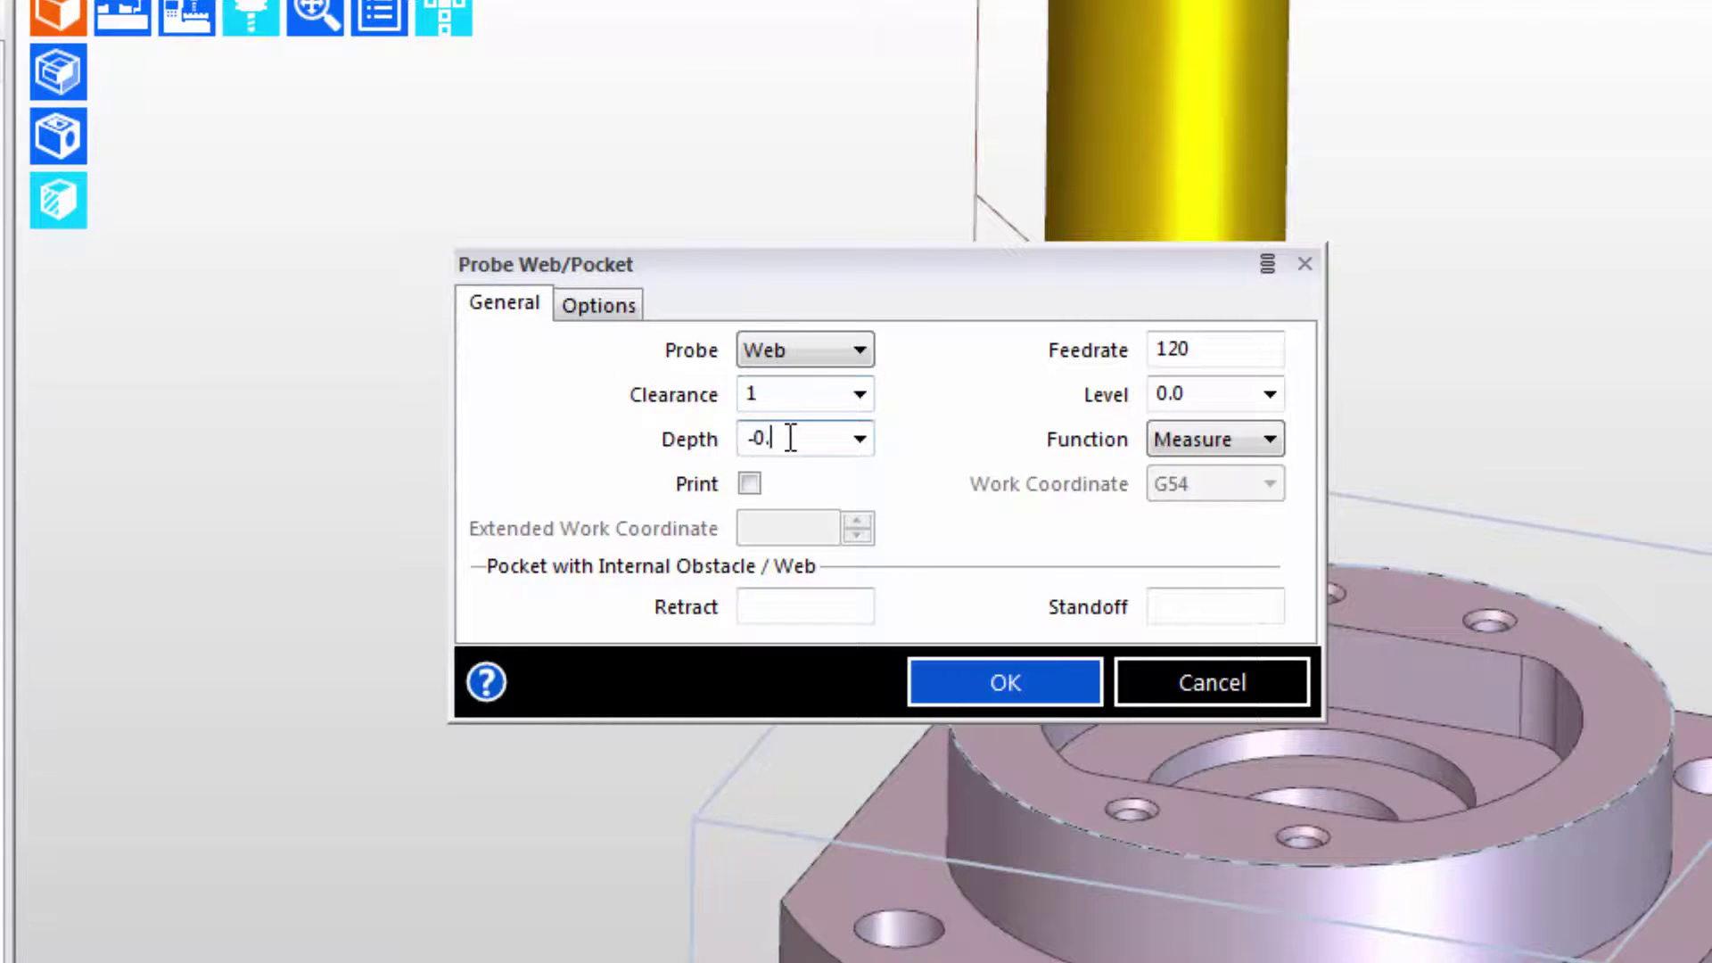
pyautogui.write('75')
# Keep the Measure function, turn on Print, and set retract and standoff to 0.1.
pyautogui.click(1190, 441)
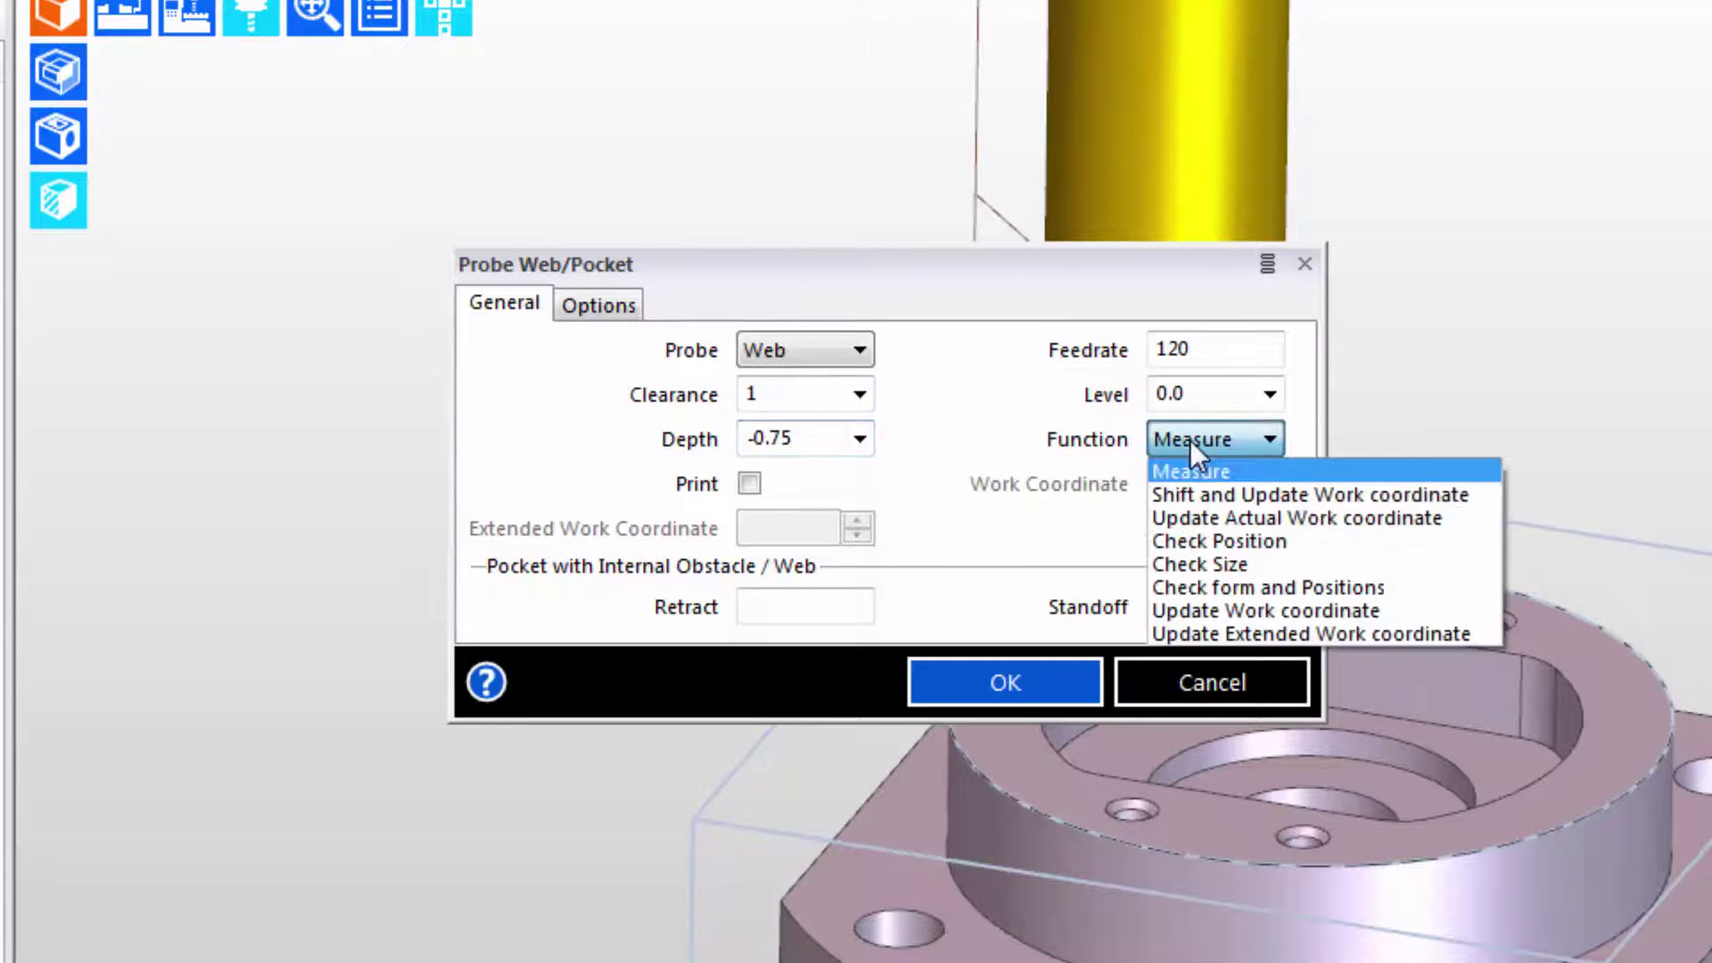
pyautogui.click(1195, 472)
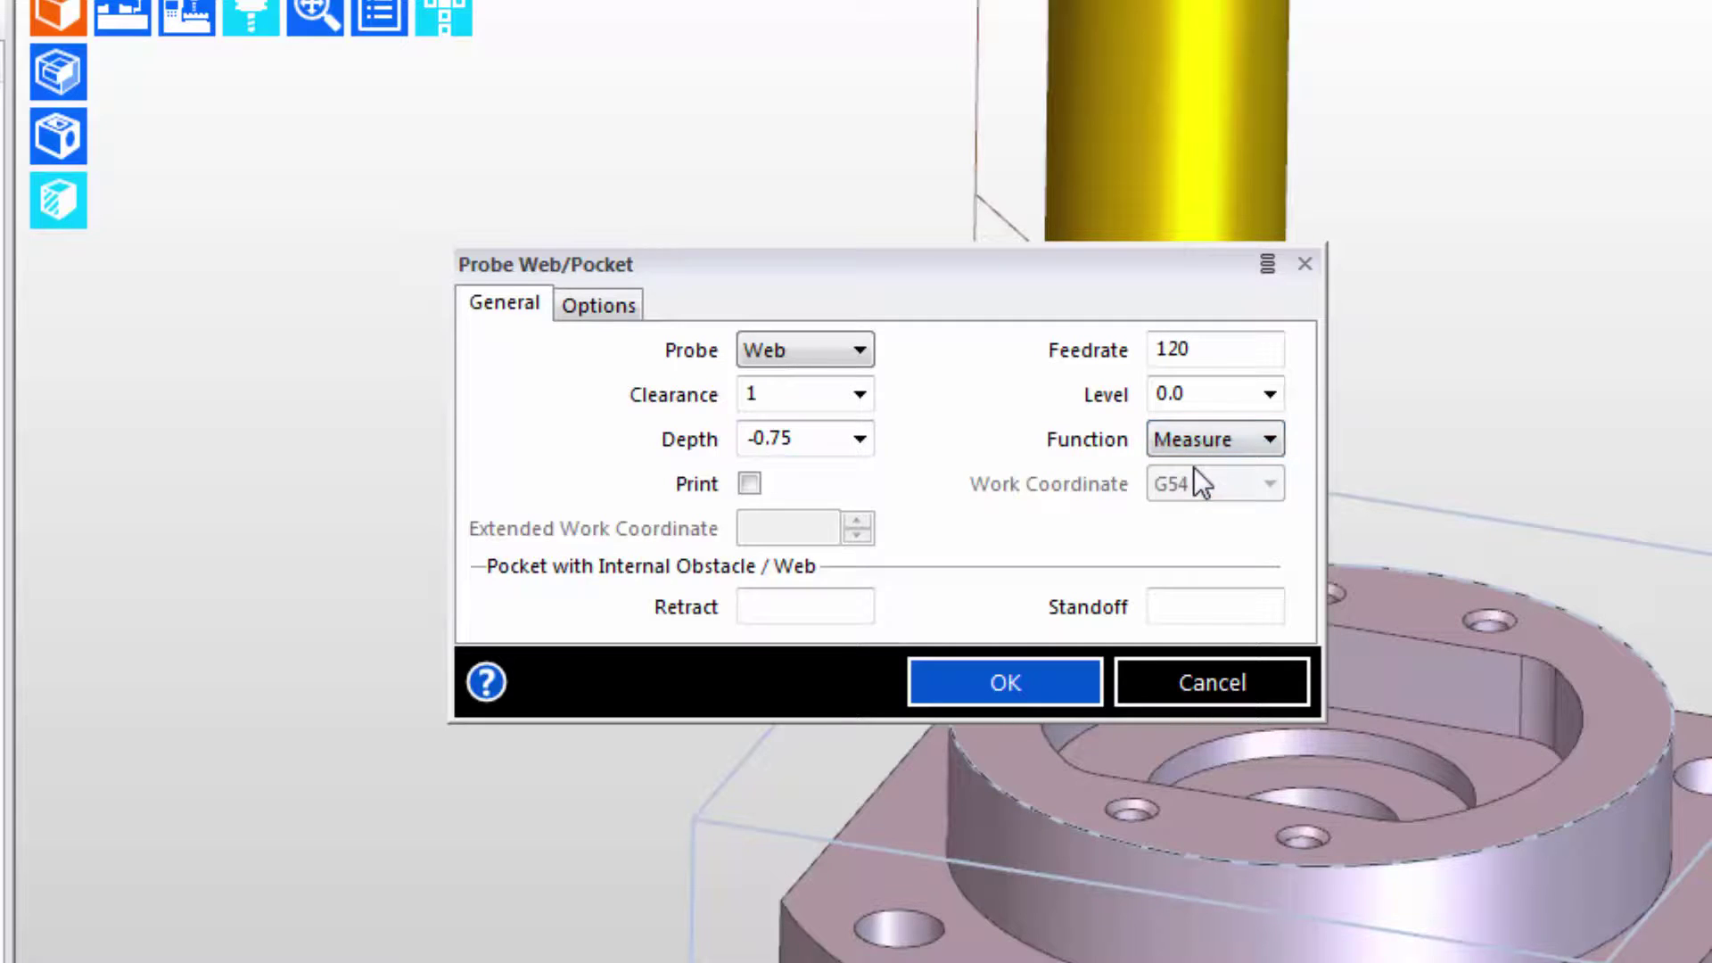
pyautogui.click(749, 484)
pyautogui.click(807, 611)
pyautogui.press('Tab')
pyautogui.write('0.1')
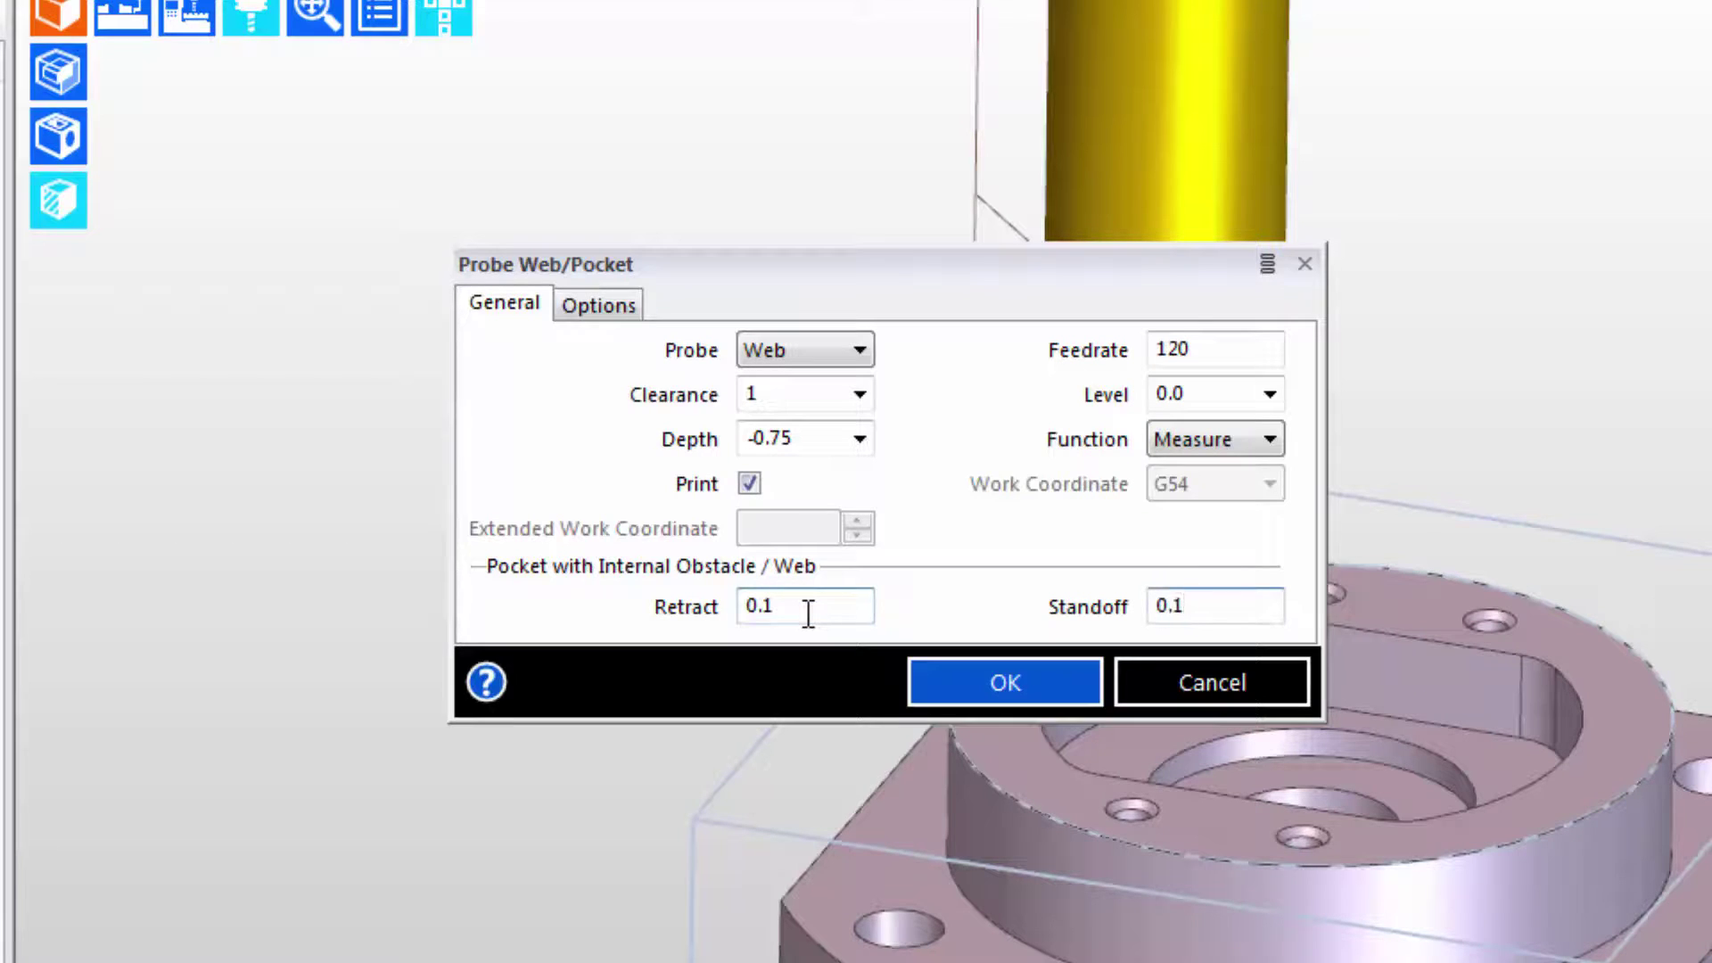
# Set the measuring tolerance to 0.005 and confirm the web probe settings.
pyautogui.click(608, 312)
pyautogui.click(1216, 360)
pyautogui.write('0.005')
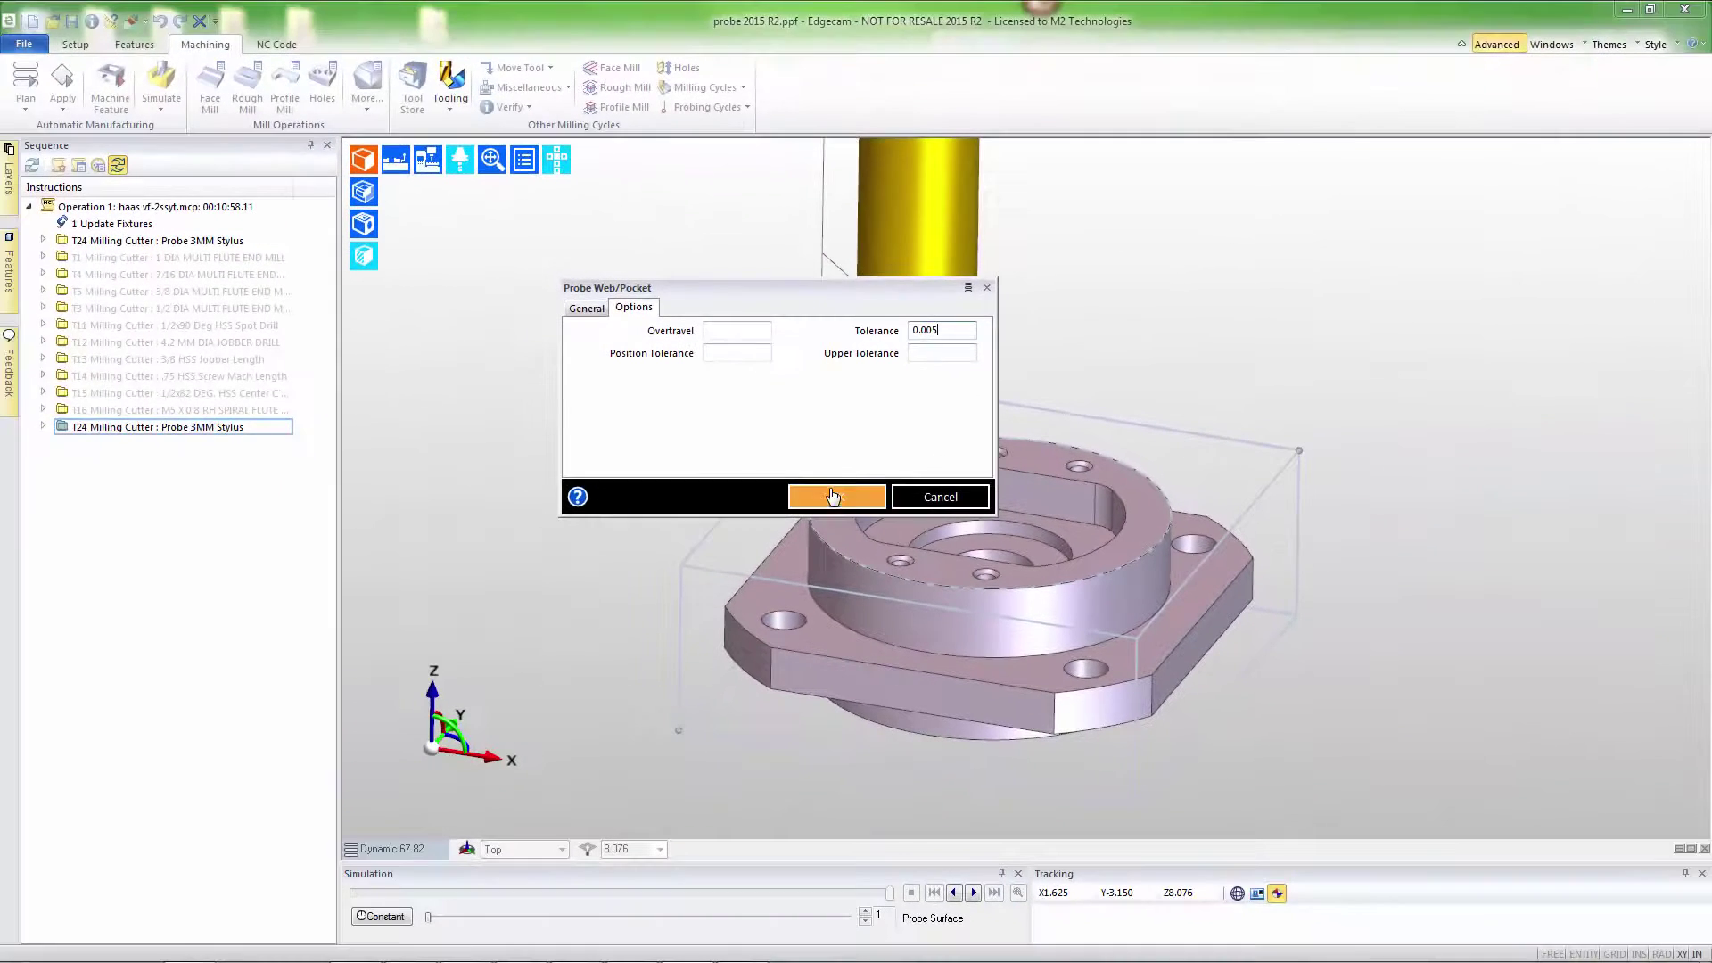
pyautogui.click(832, 496)
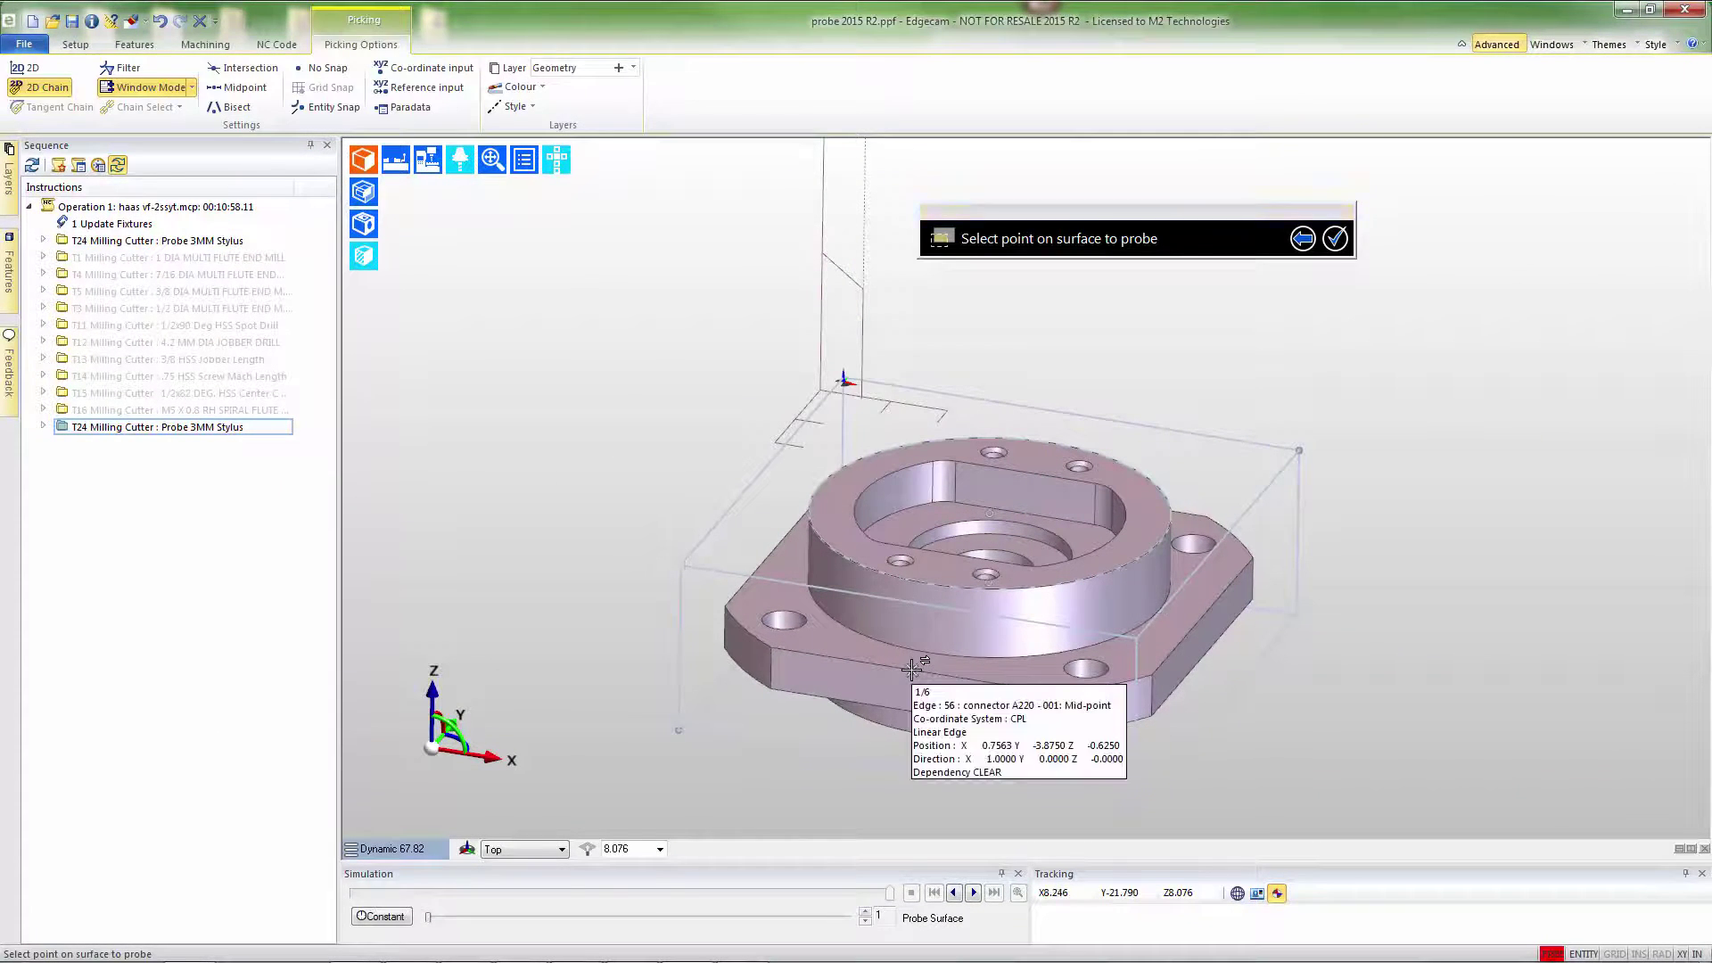
# Pick the probe point on the part's round boss to create step 47, Probe Web/Pocket.
pyautogui.moveTo(1081, 633); pyautogui.dragTo(1207, 630, button='middle')
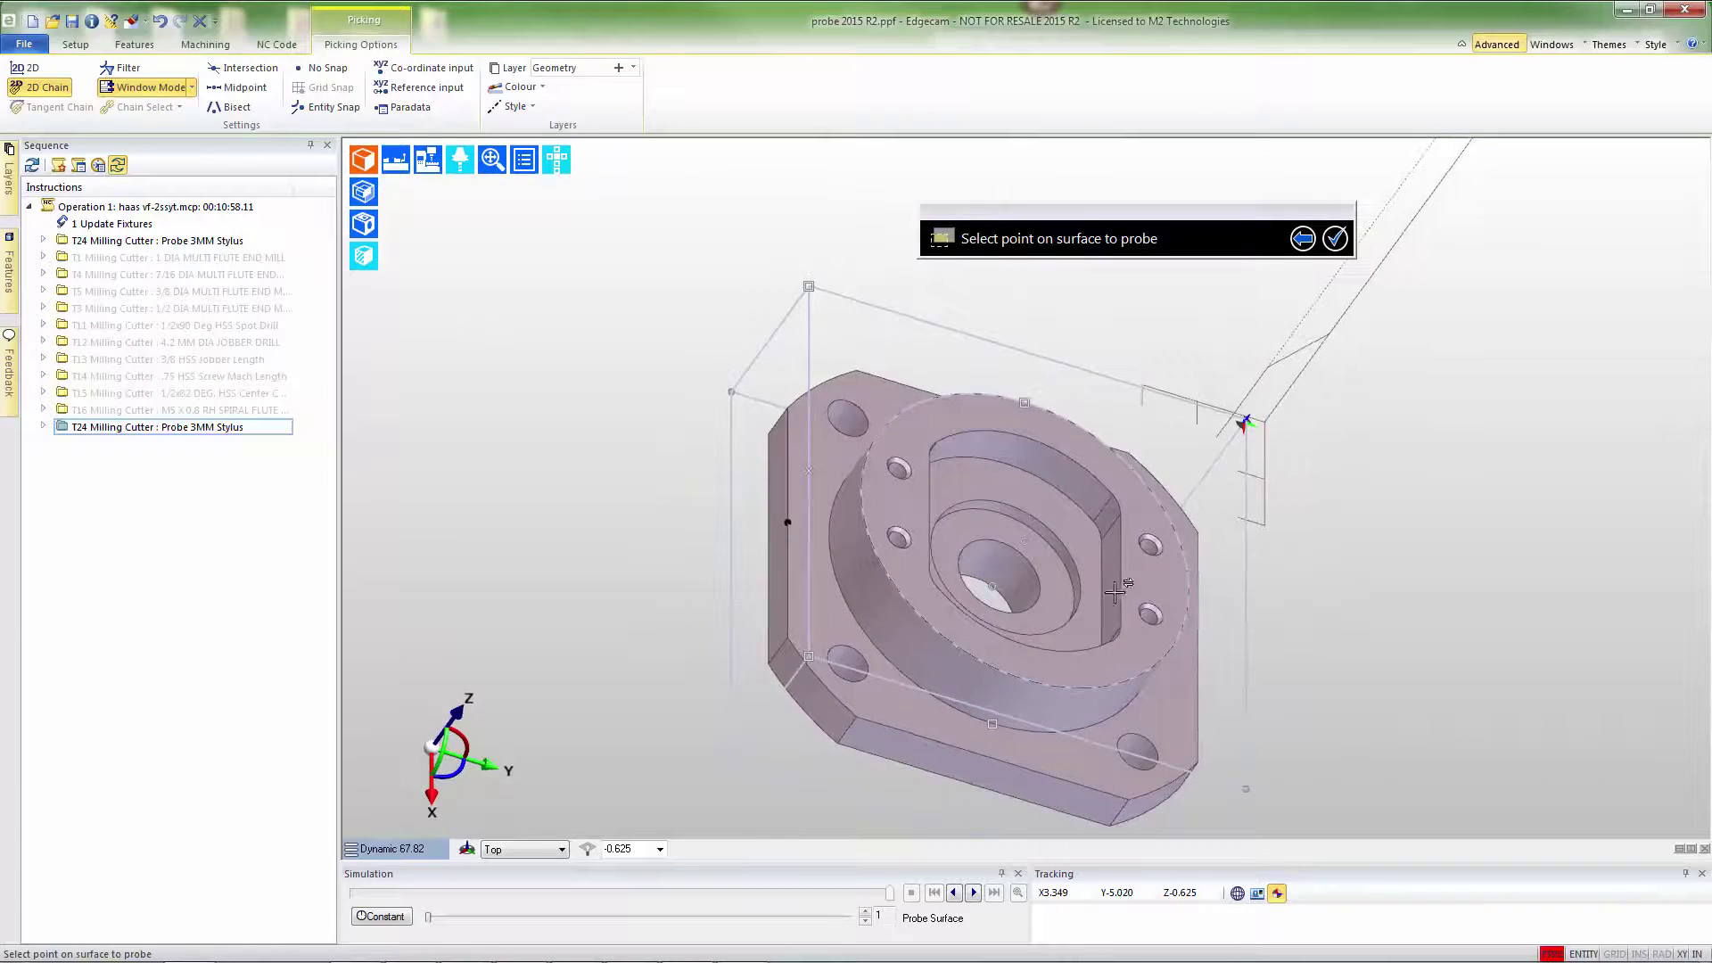
pyautogui.click(1200, 646)
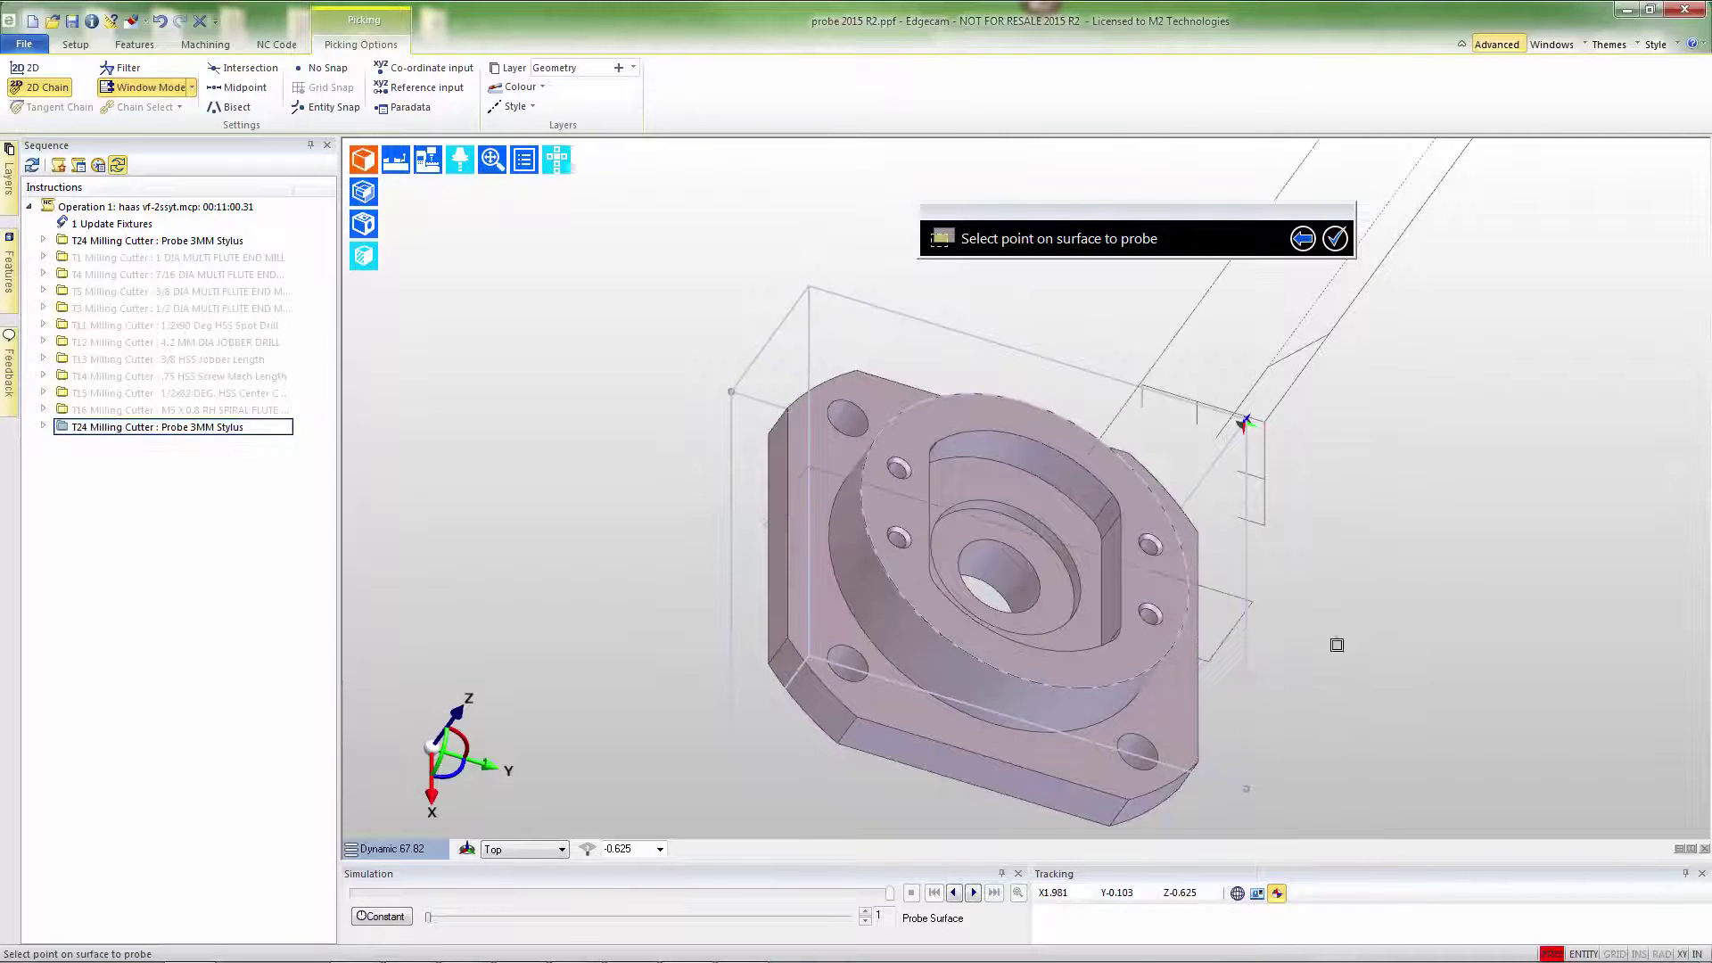
pyautogui.click(42, 427)
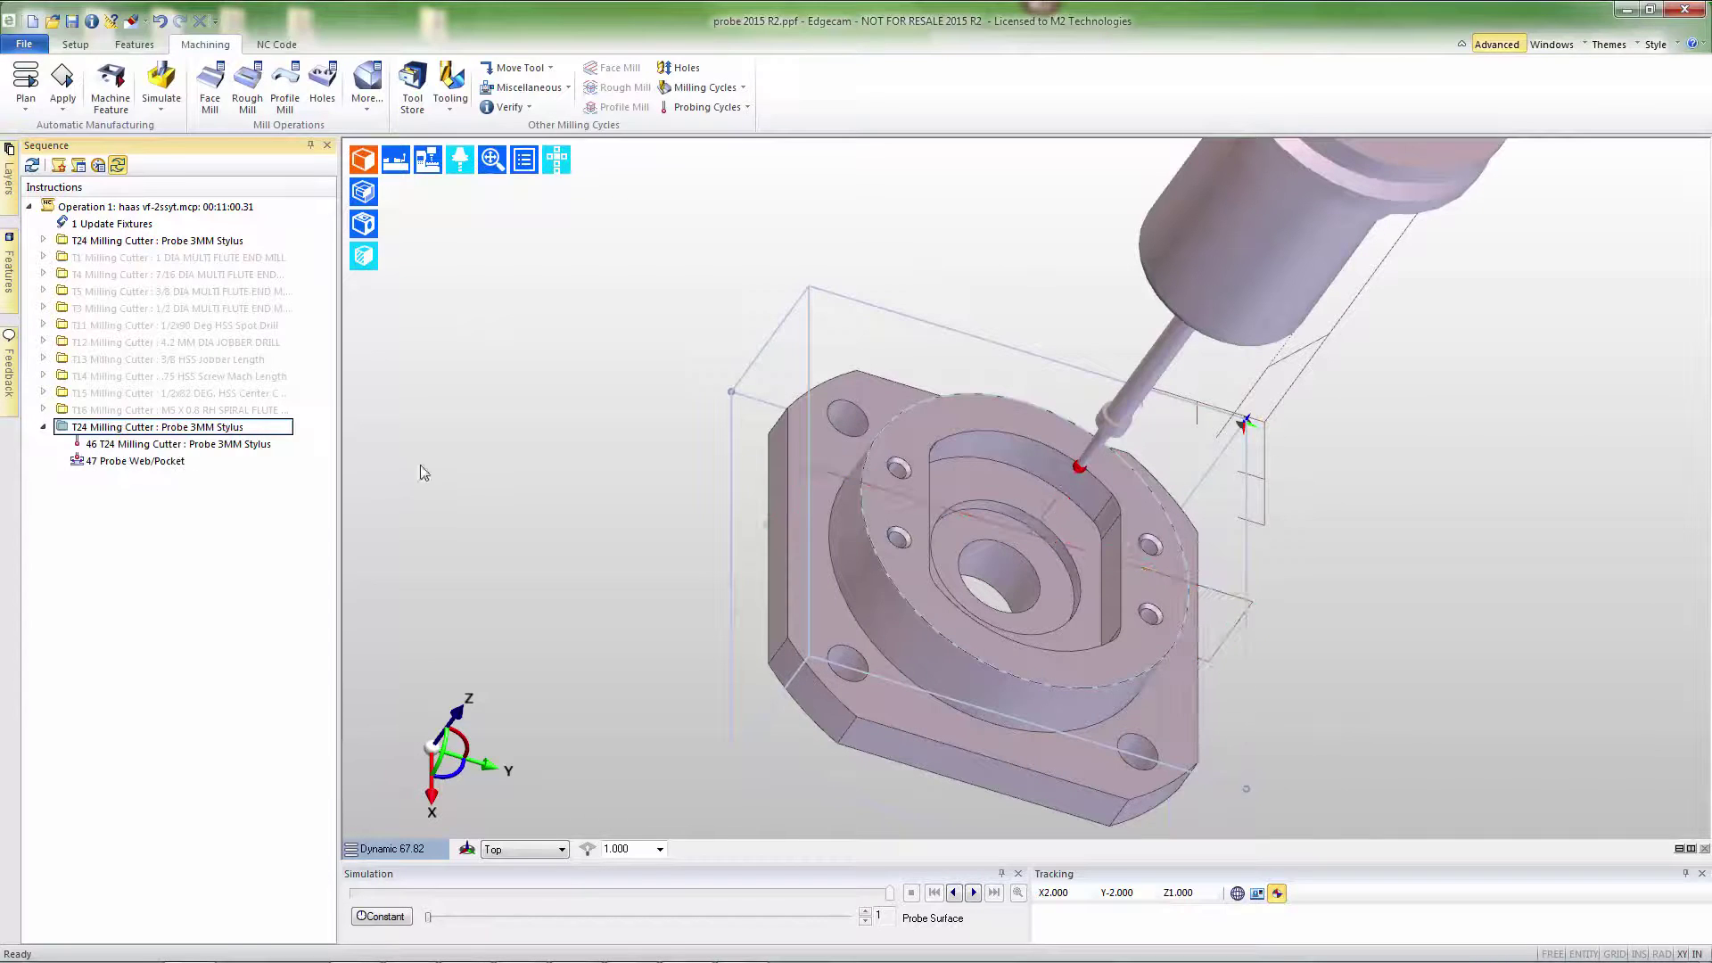
pyautogui.moveTo(553, 486); pyautogui.dragTo(955, 528, button='middle')
pyautogui.click(1051, 625)
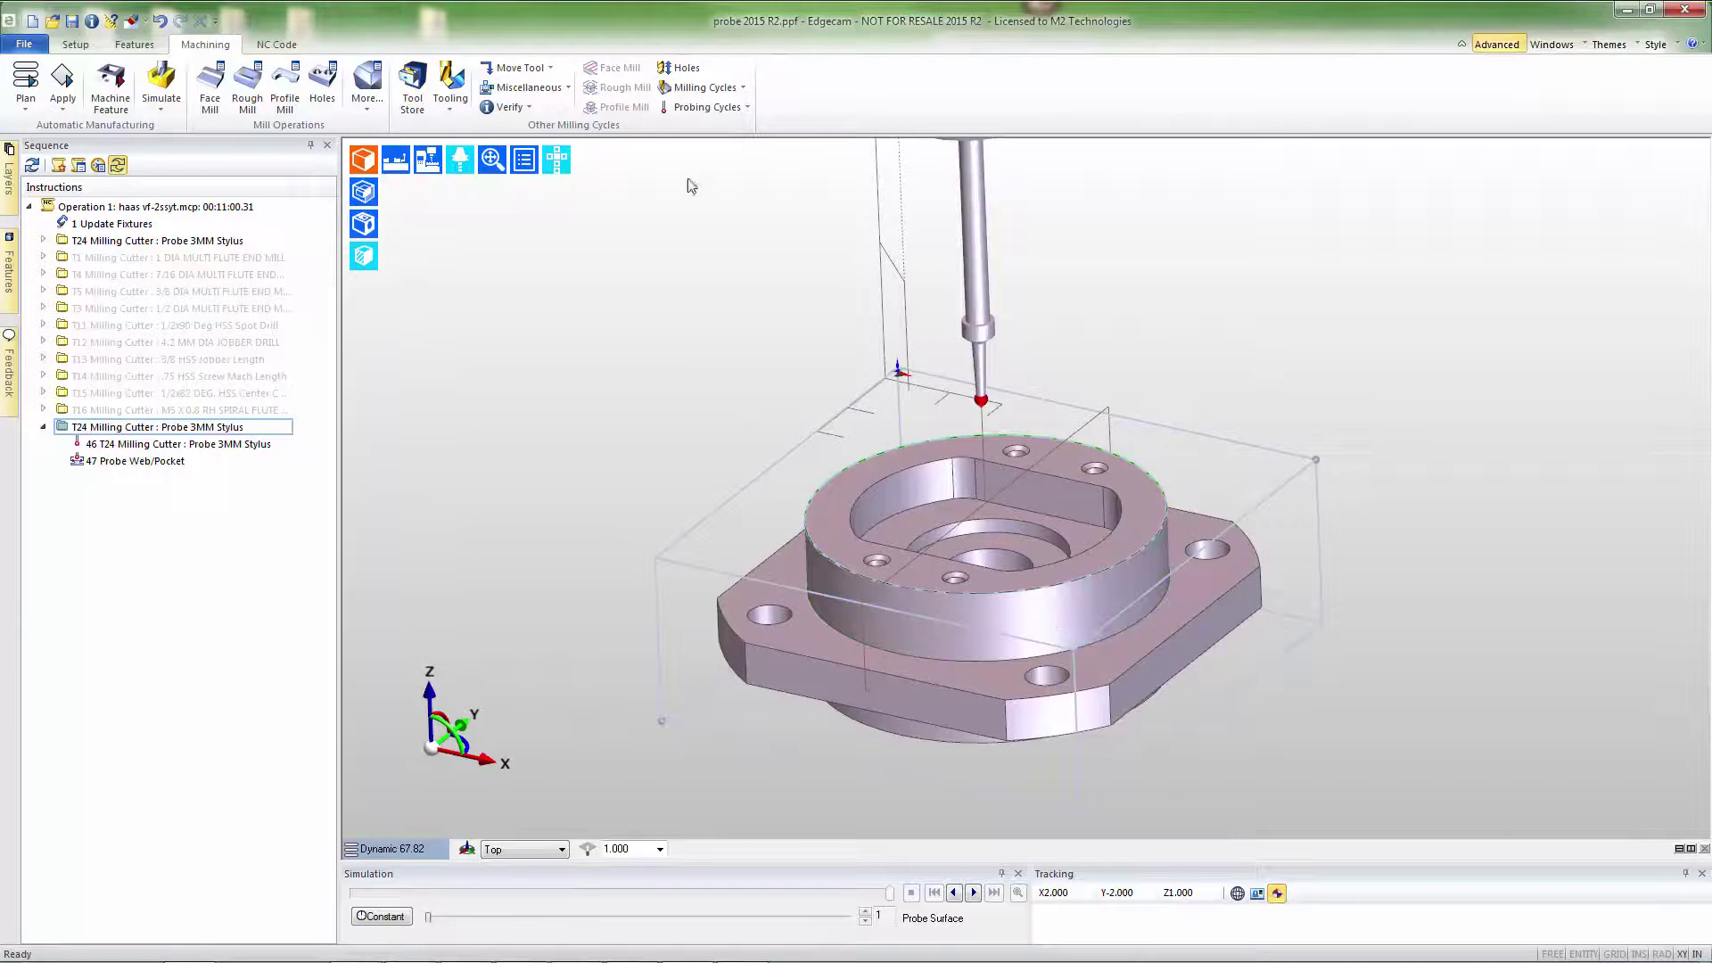
# Add a Probe Bore/Boss cycle on the boss edge: clearance 1, depth -0.25, Print on, retract/standoff 0.1.
pyautogui.click(724, 107)
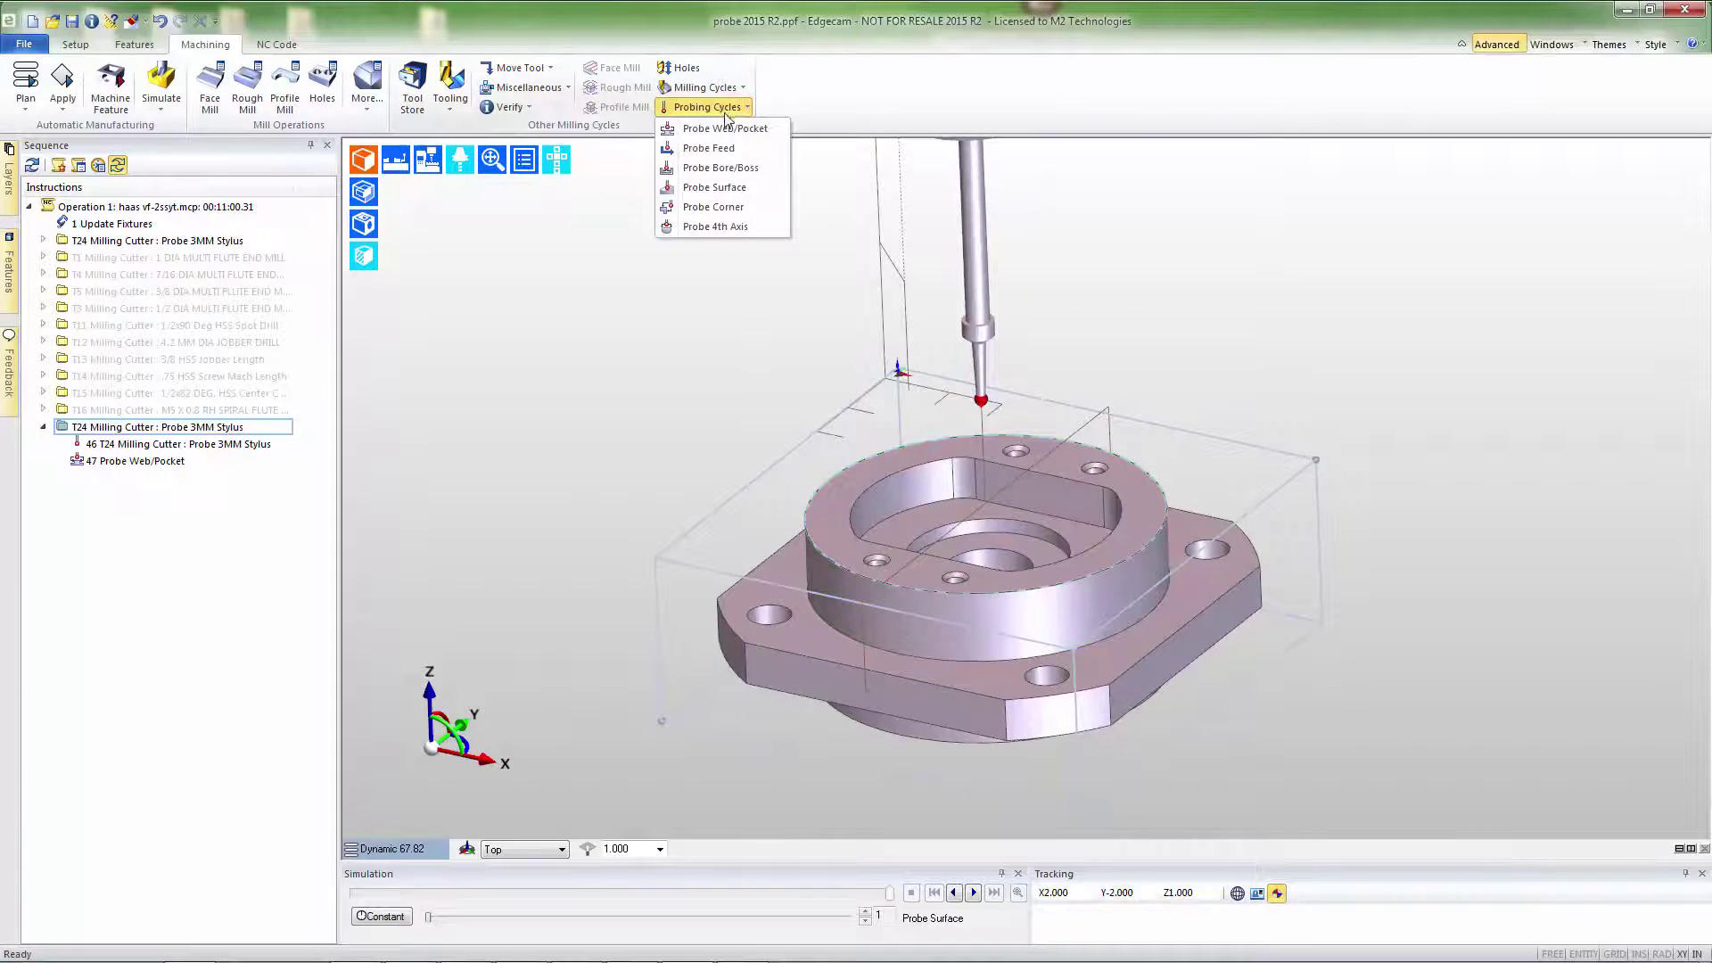
pyautogui.click(720, 168)
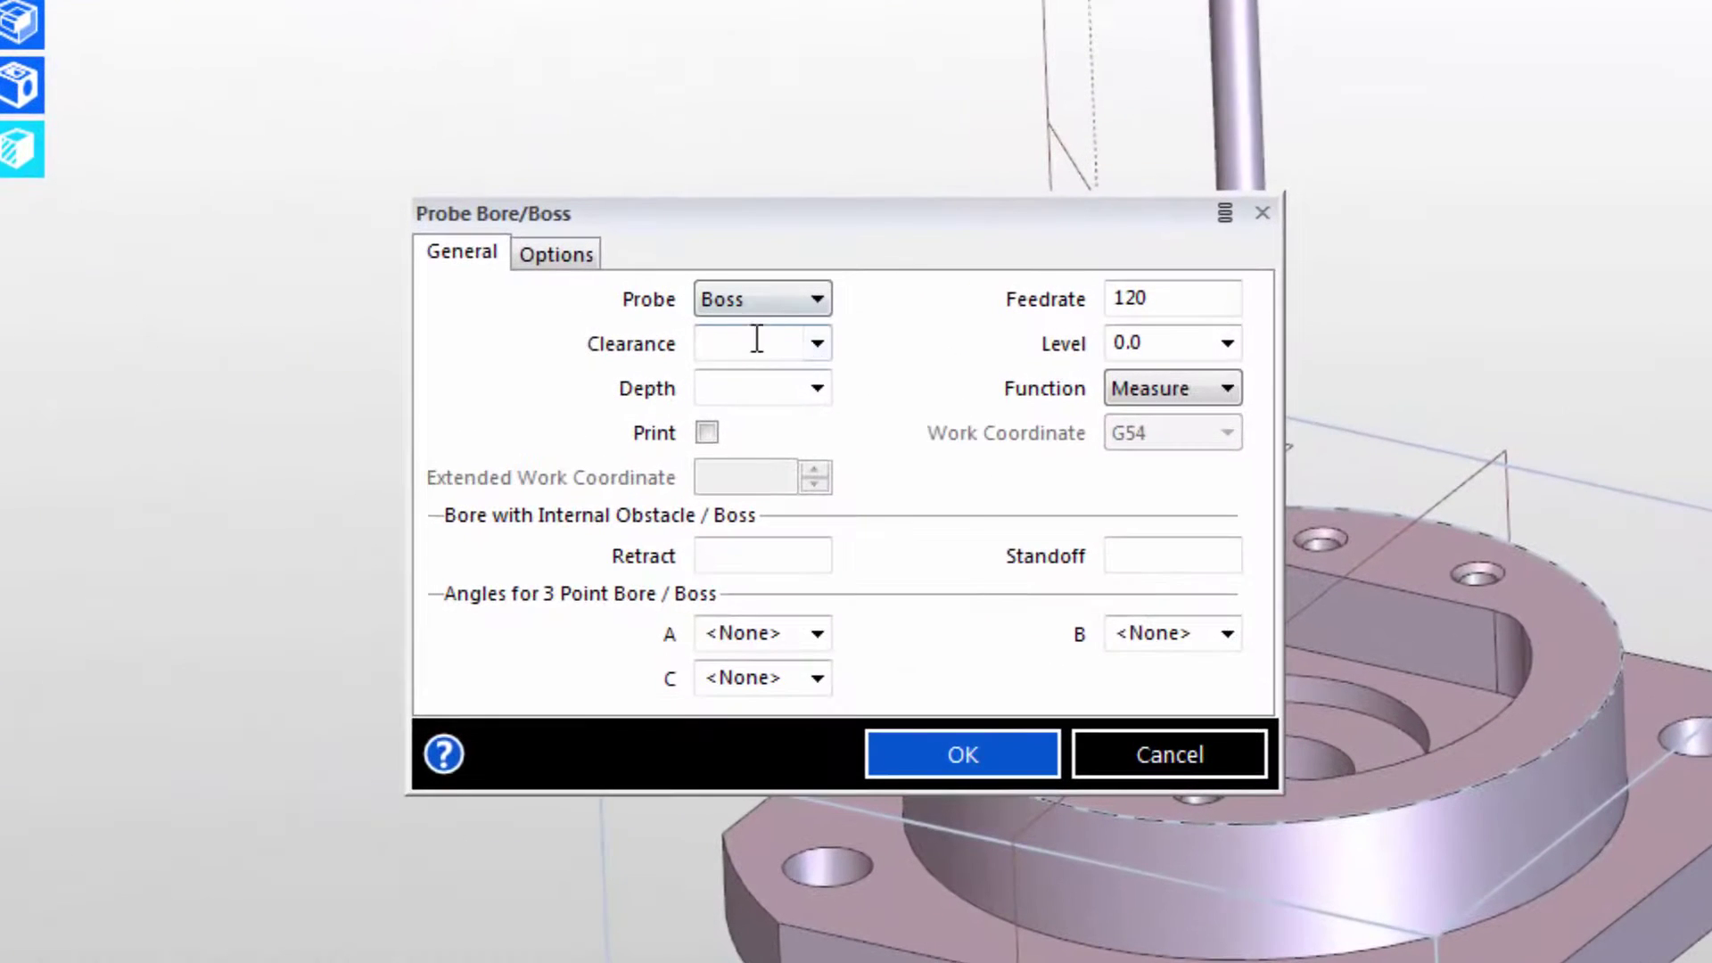
pyautogui.click(740, 341)
pyautogui.click(731, 383)
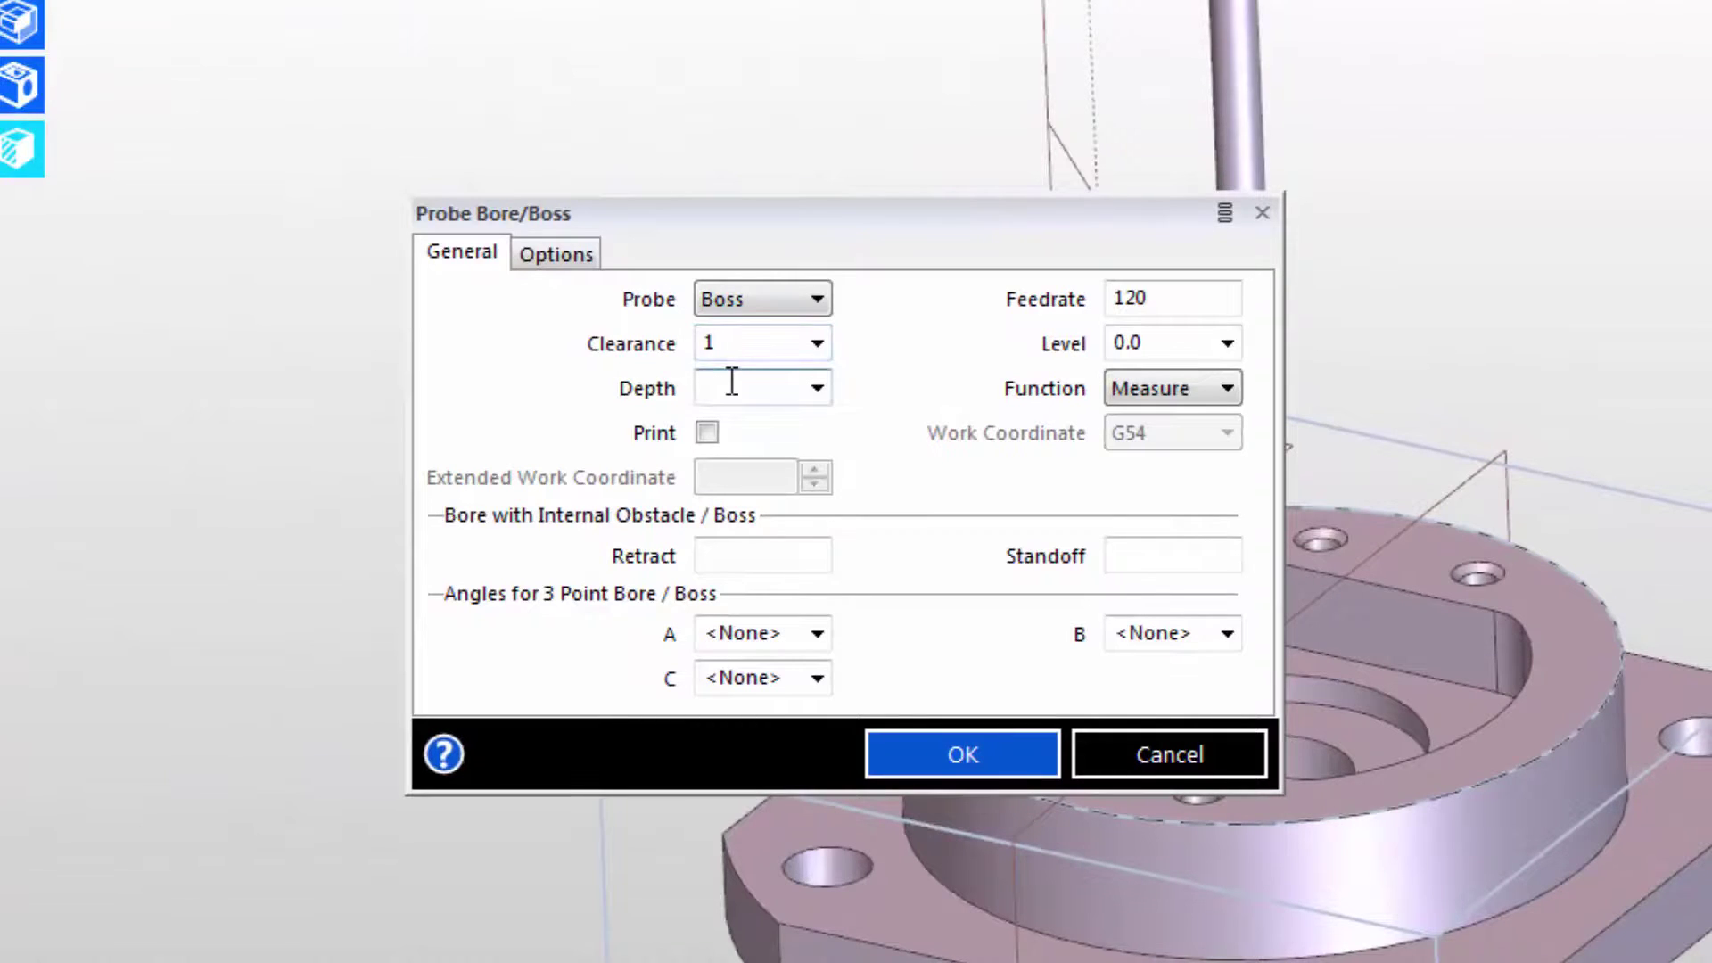
pyautogui.write('-0.25')
pyautogui.click(706, 433)
pyautogui.click(740, 553)
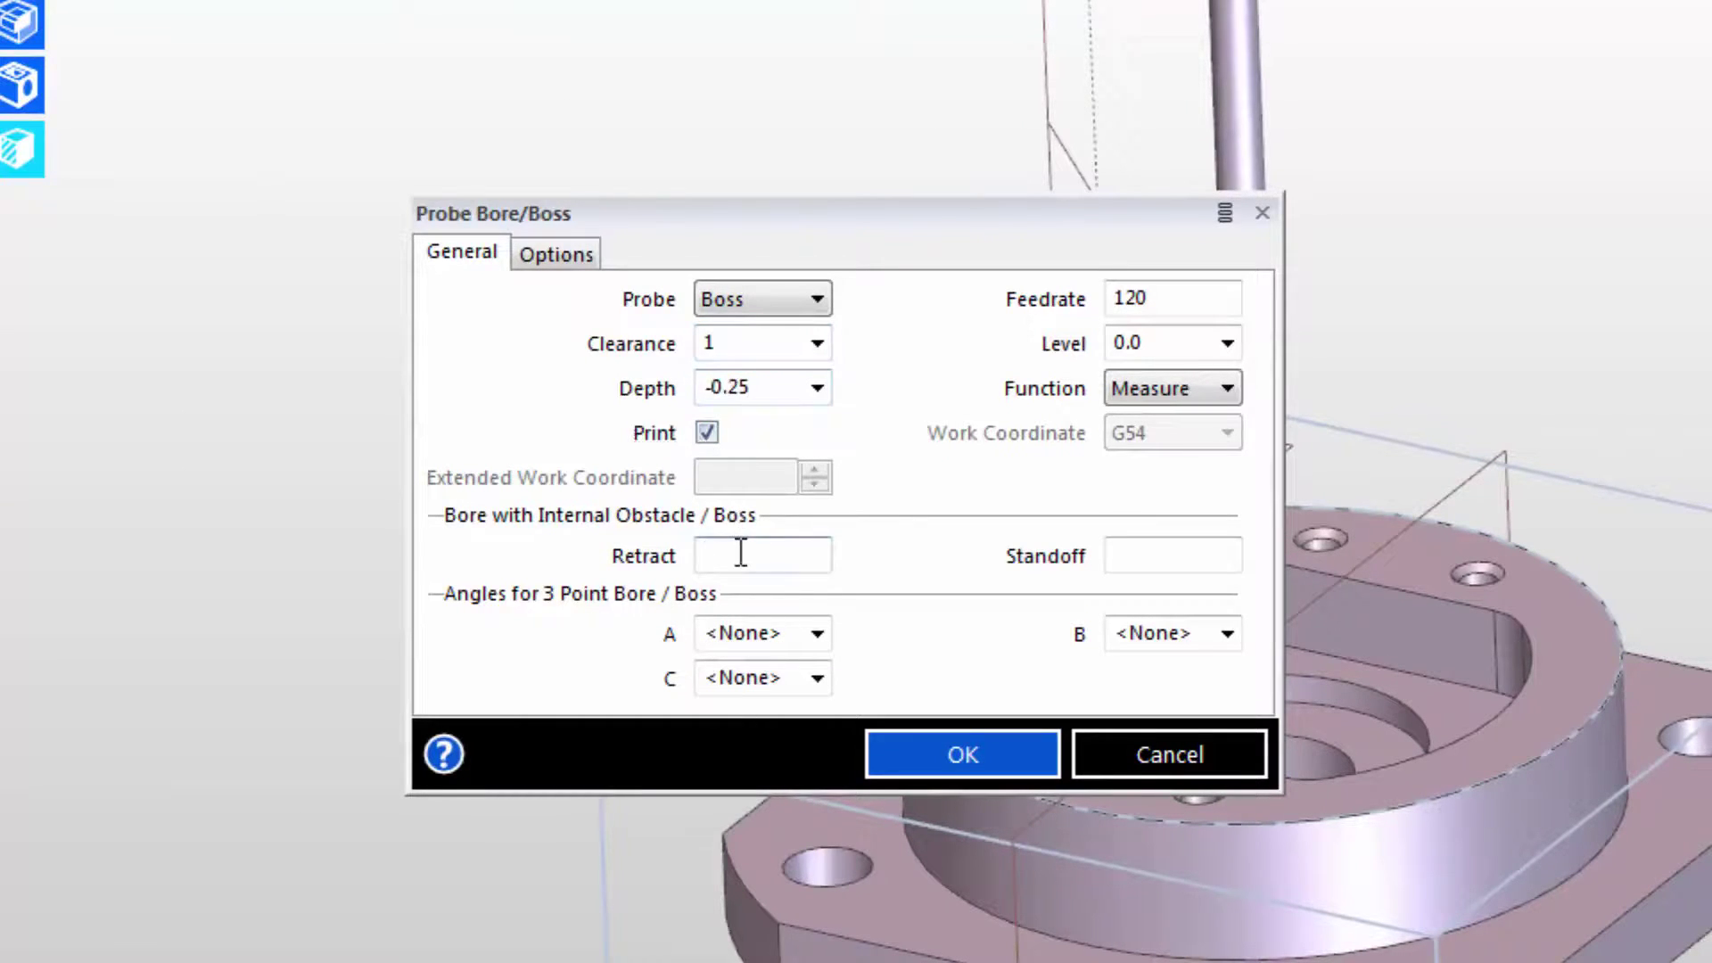
pyautogui.write('0.1')
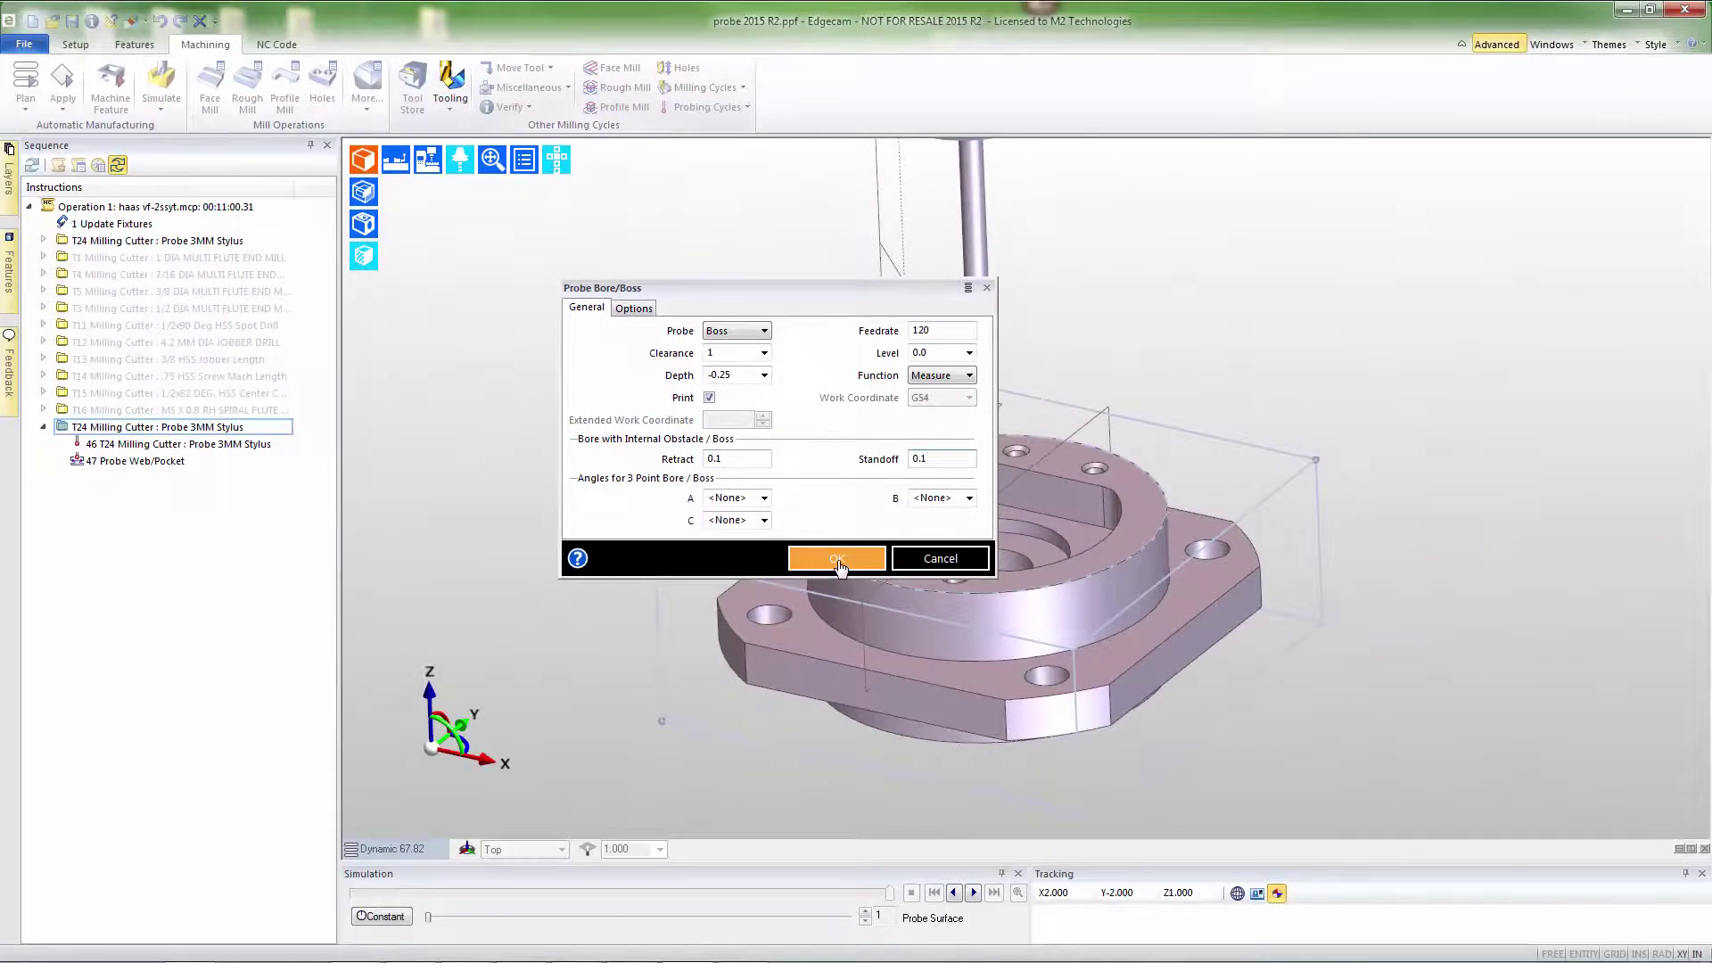
pyautogui.click(838, 559)
pyautogui.click(847, 504)
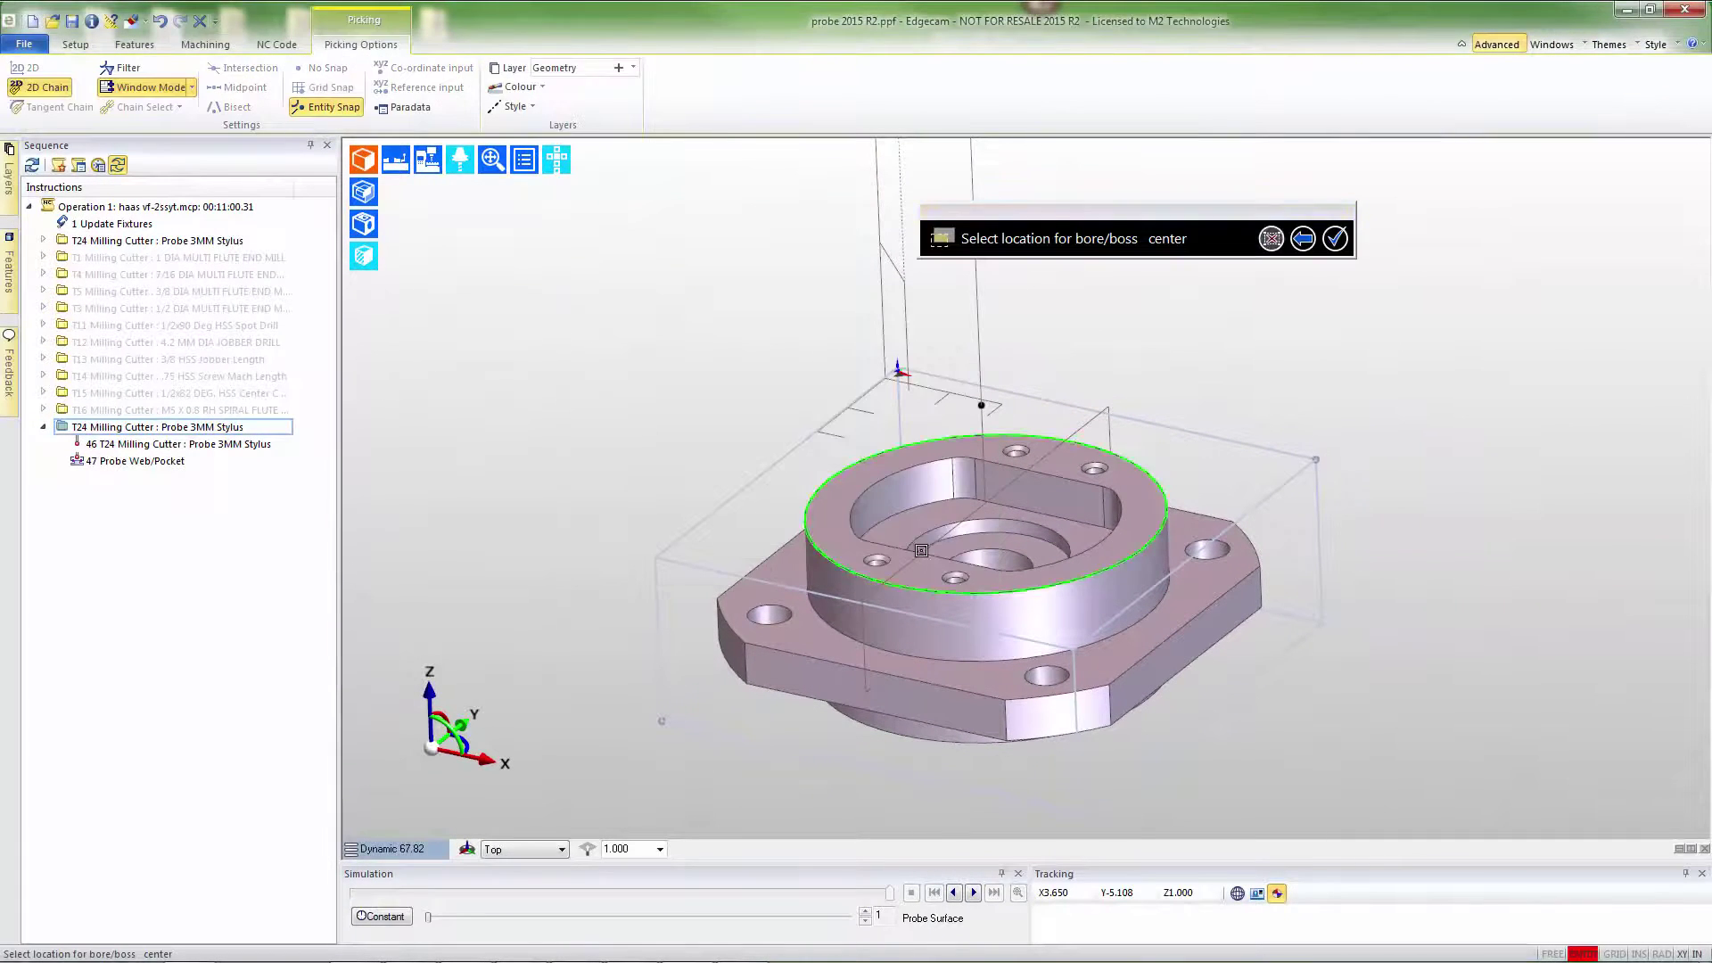
pyautogui.rightClick(692, 412)
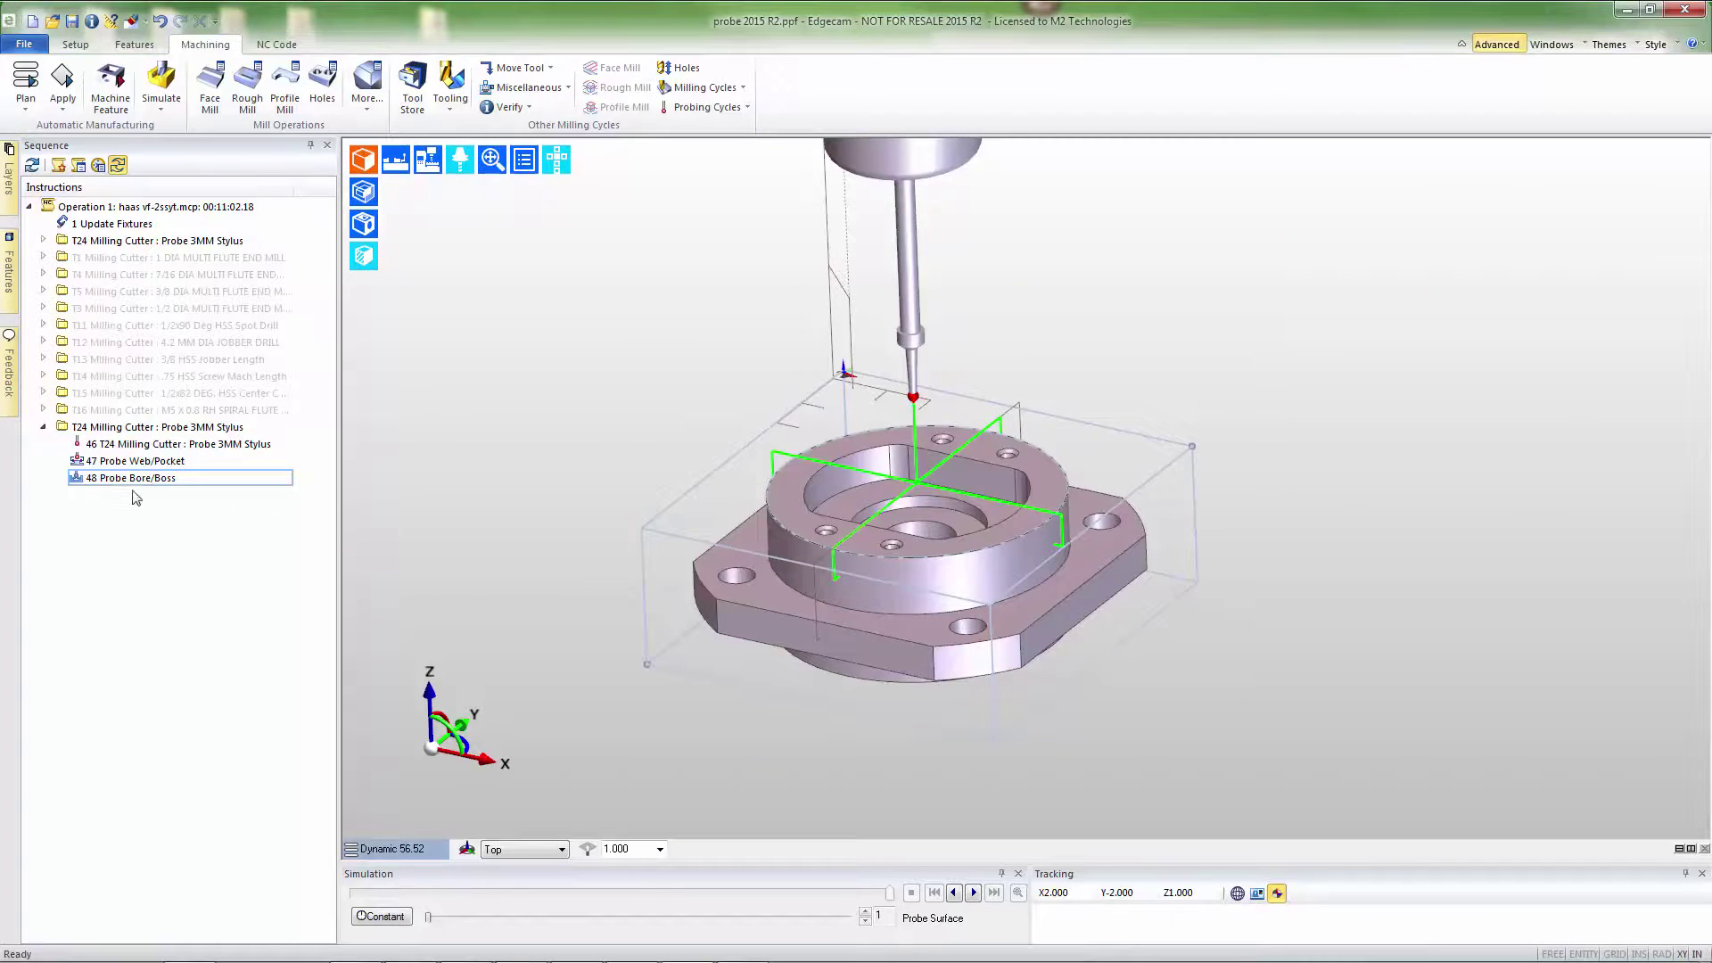
# Edit Probe Bore/Boss step 48 to probe three points at angles A 0, B 120, C 240.
pyautogui.click(145, 479)
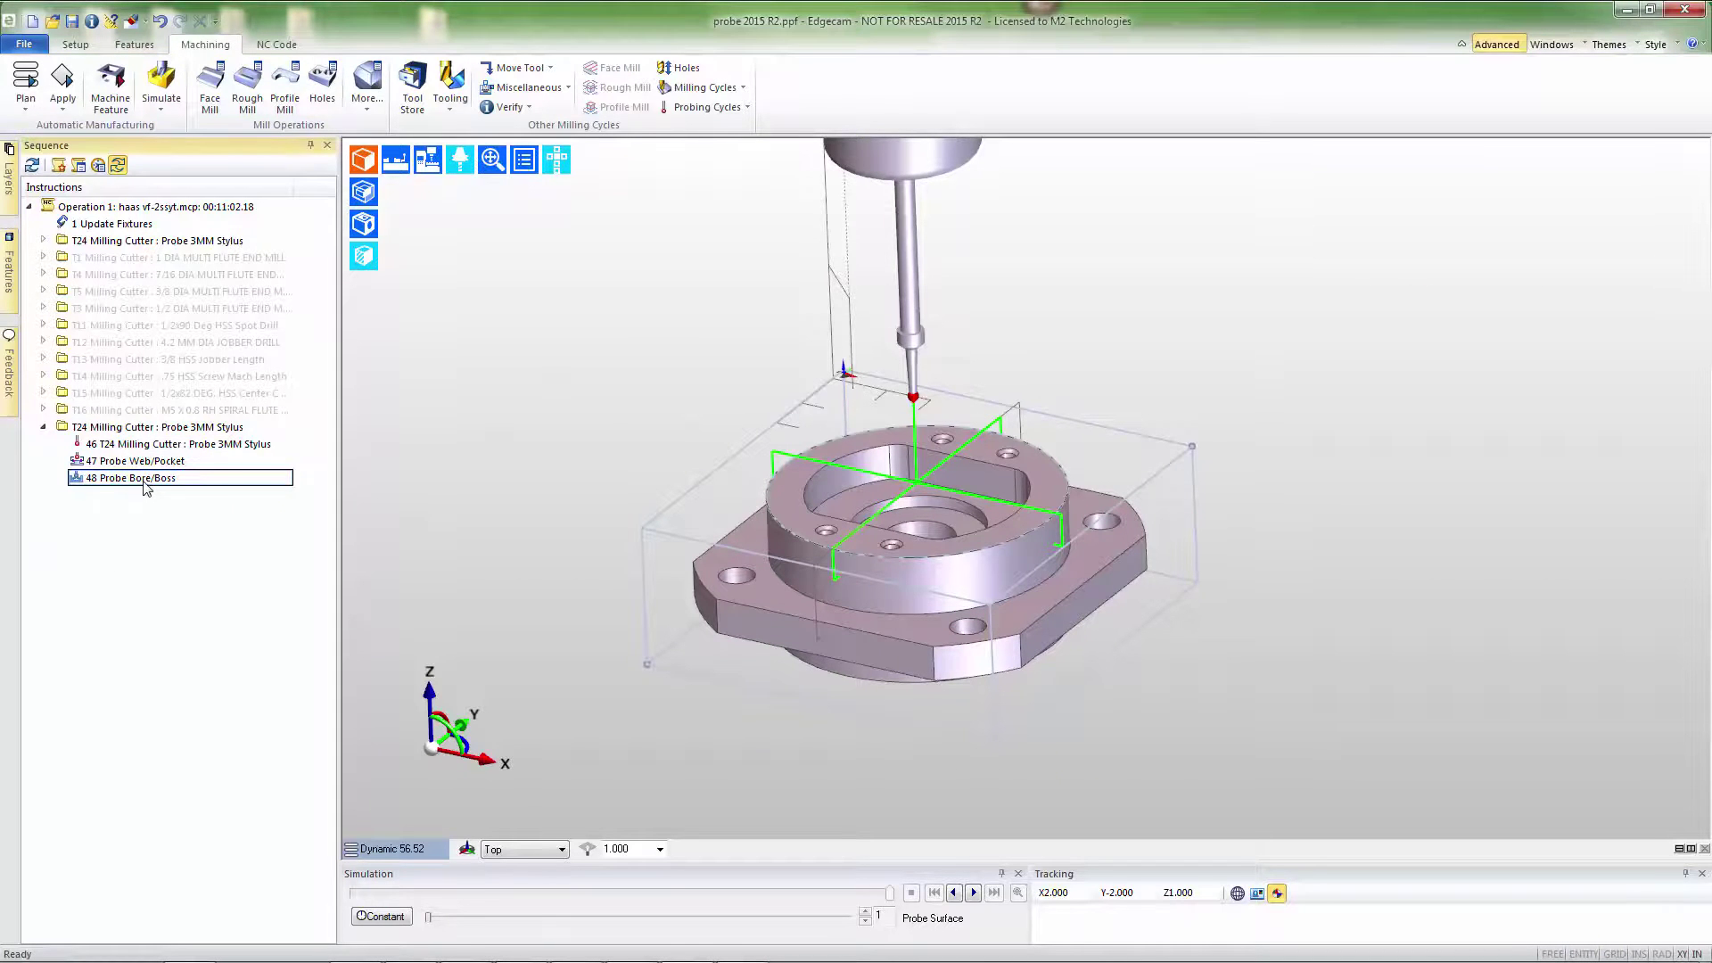
pyautogui.rightClick(145, 487)
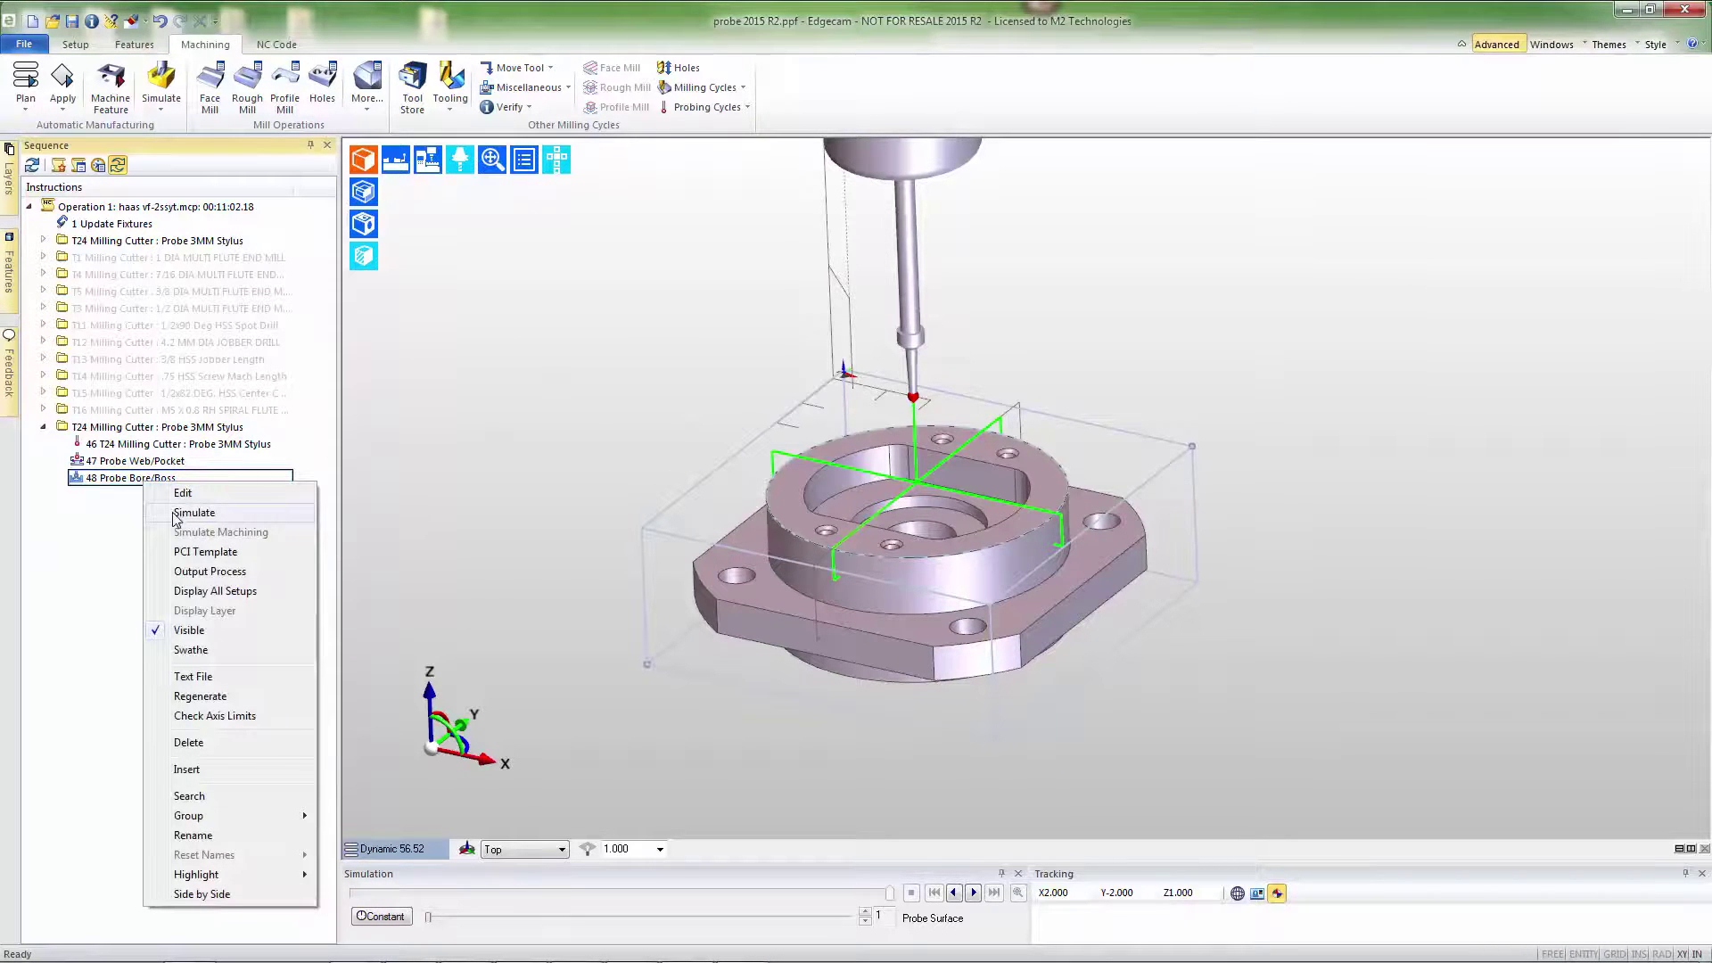
pyautogui.click(182, 492)
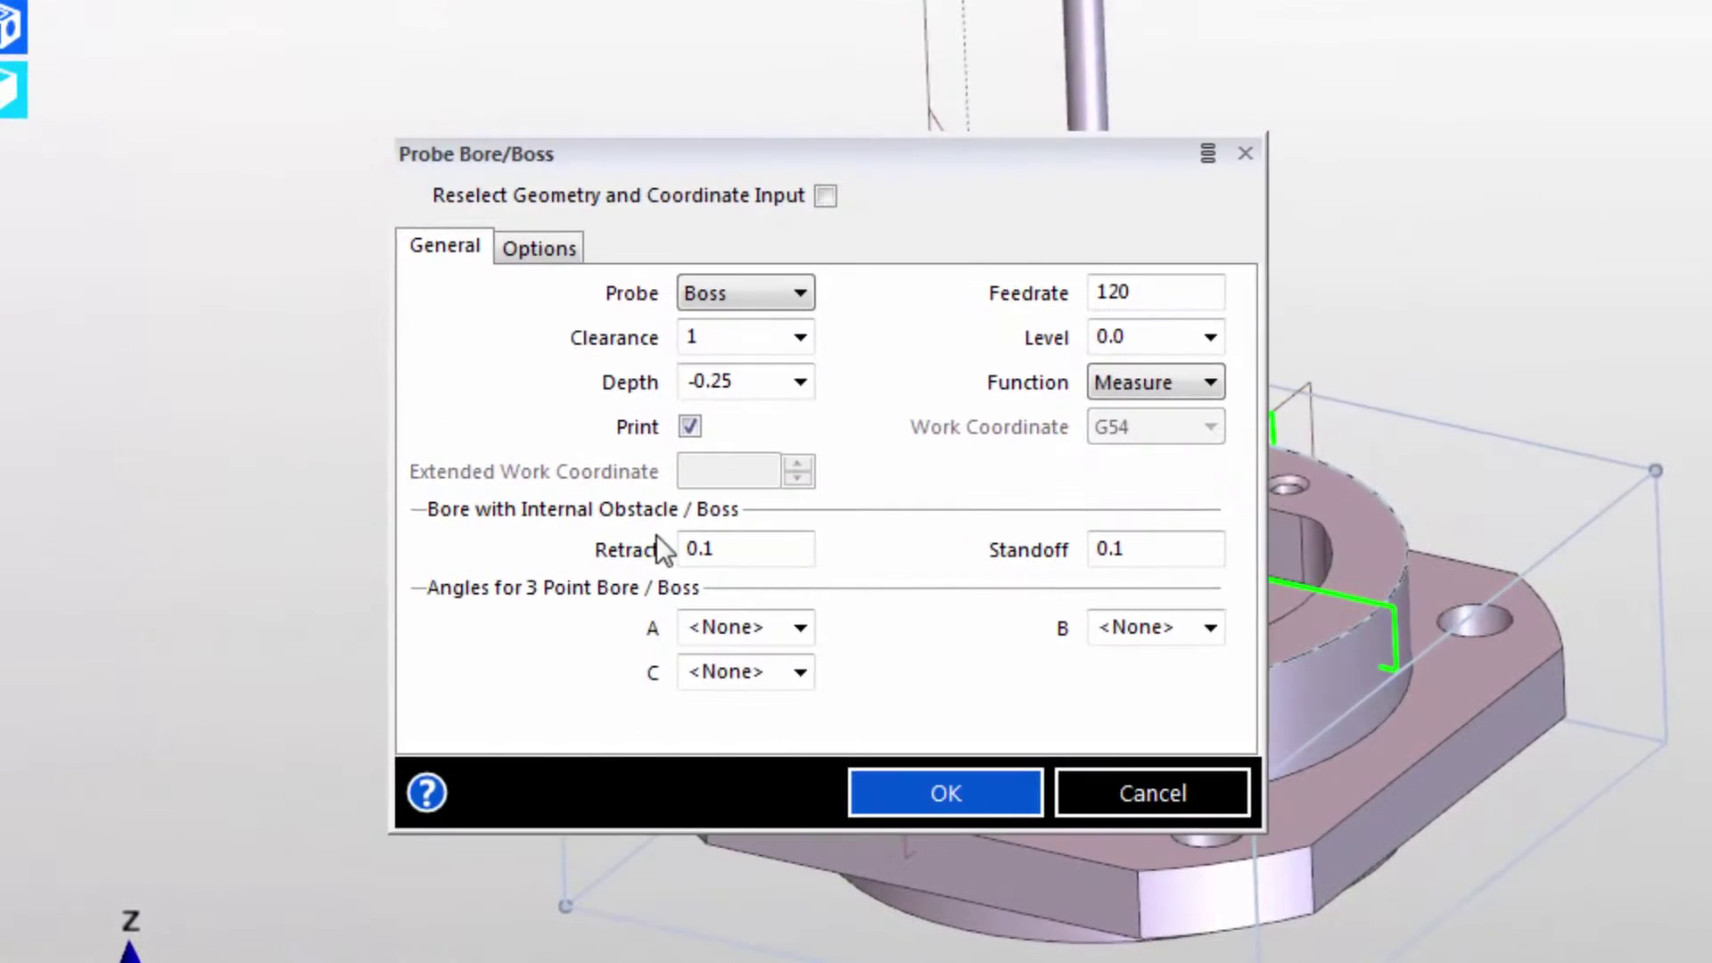
pyautogui.click(713, 622)
pyautogui.write('0')
pyautogui.press('Tab')
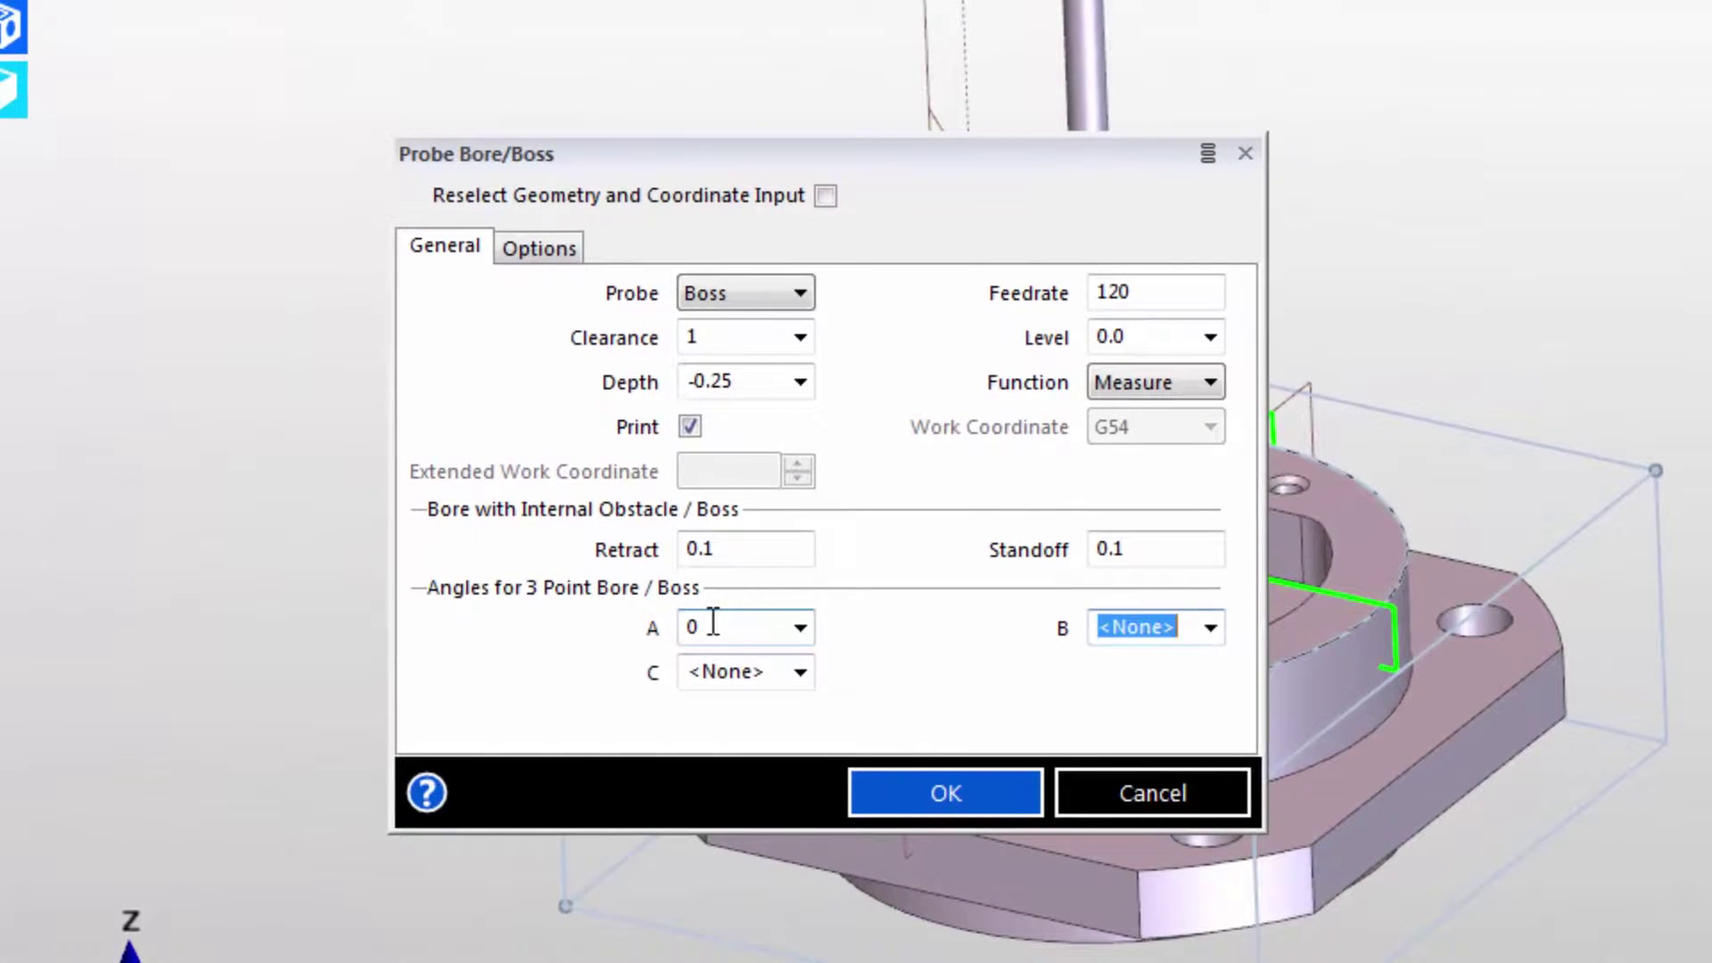
pyautogui.write('120')
pyautogui.press('Tab')
pyautogui.write('24')
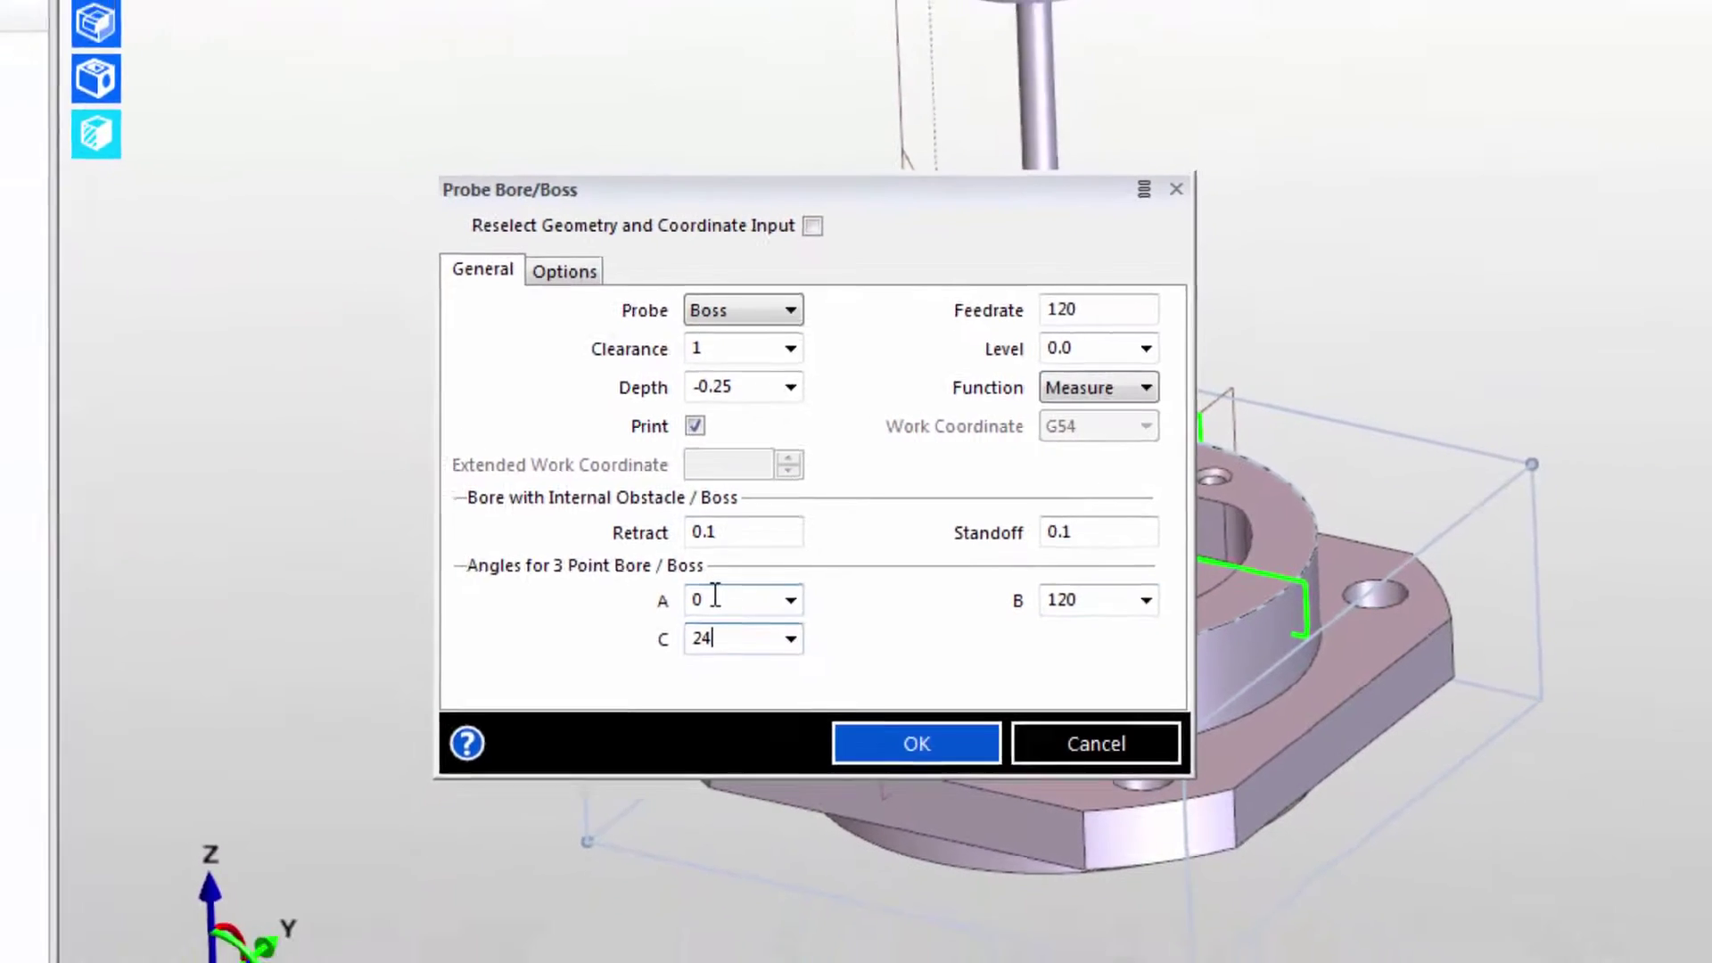
pyautogui.write('0')
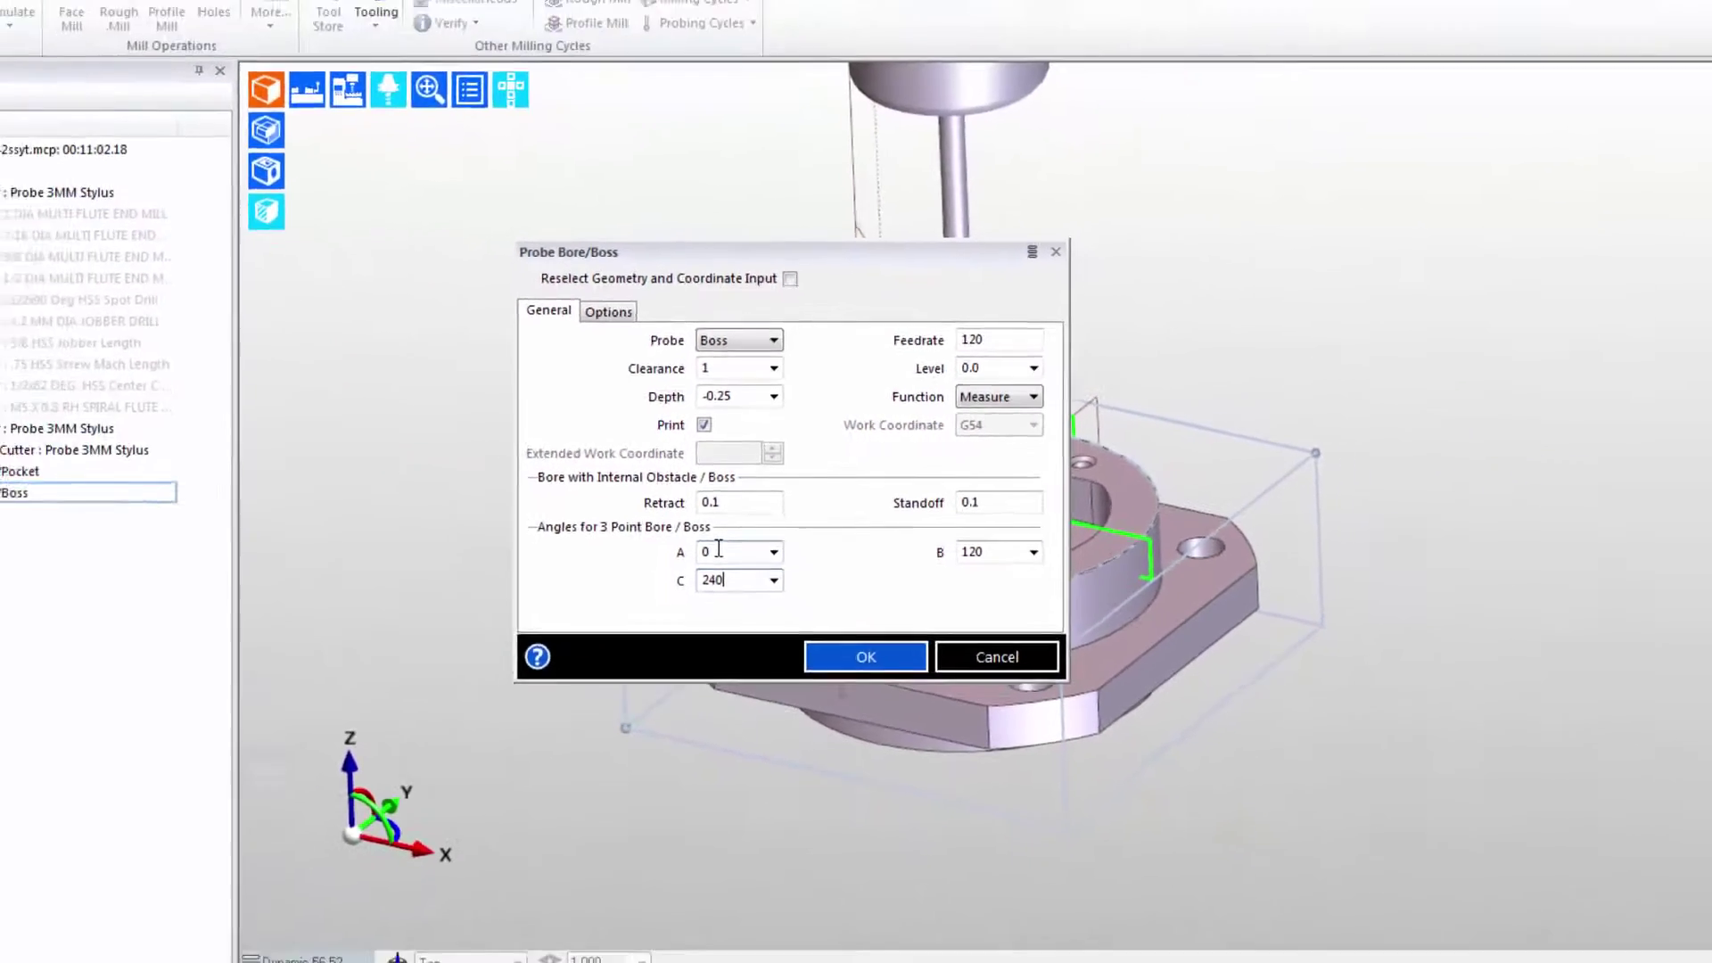
pyautogui.press('Return')
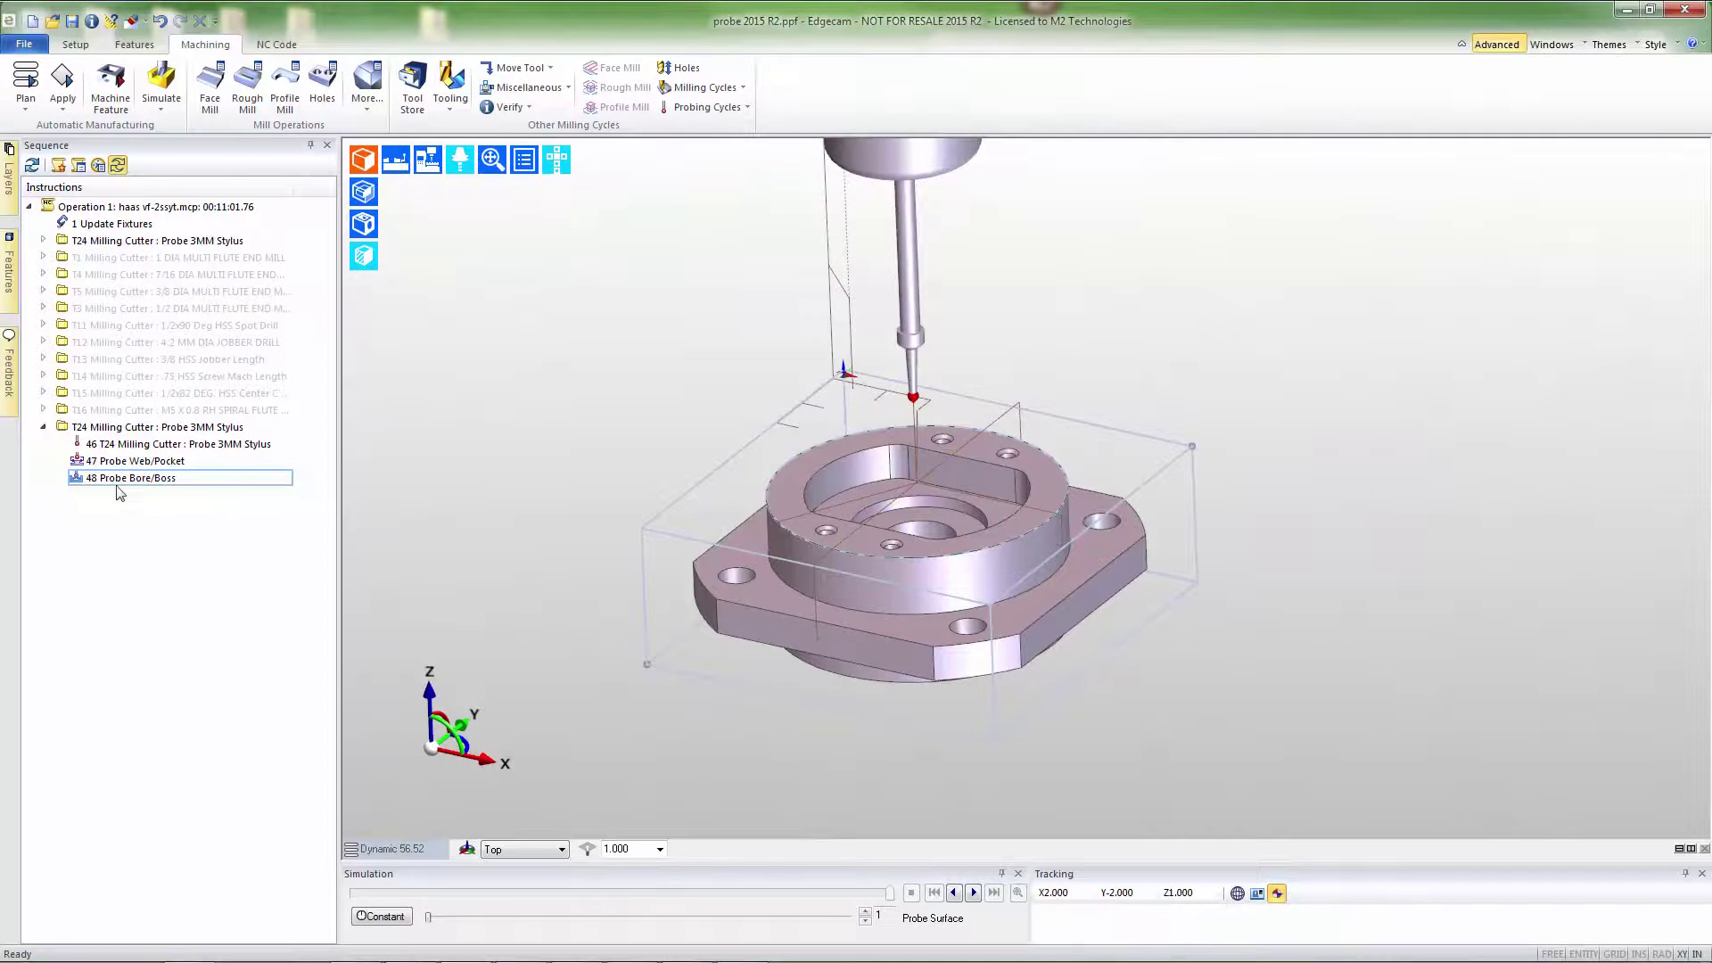
# Preview the boss probe path, then generate the job's NC code as mill1.nc.
pyautogui.click(113, 484)
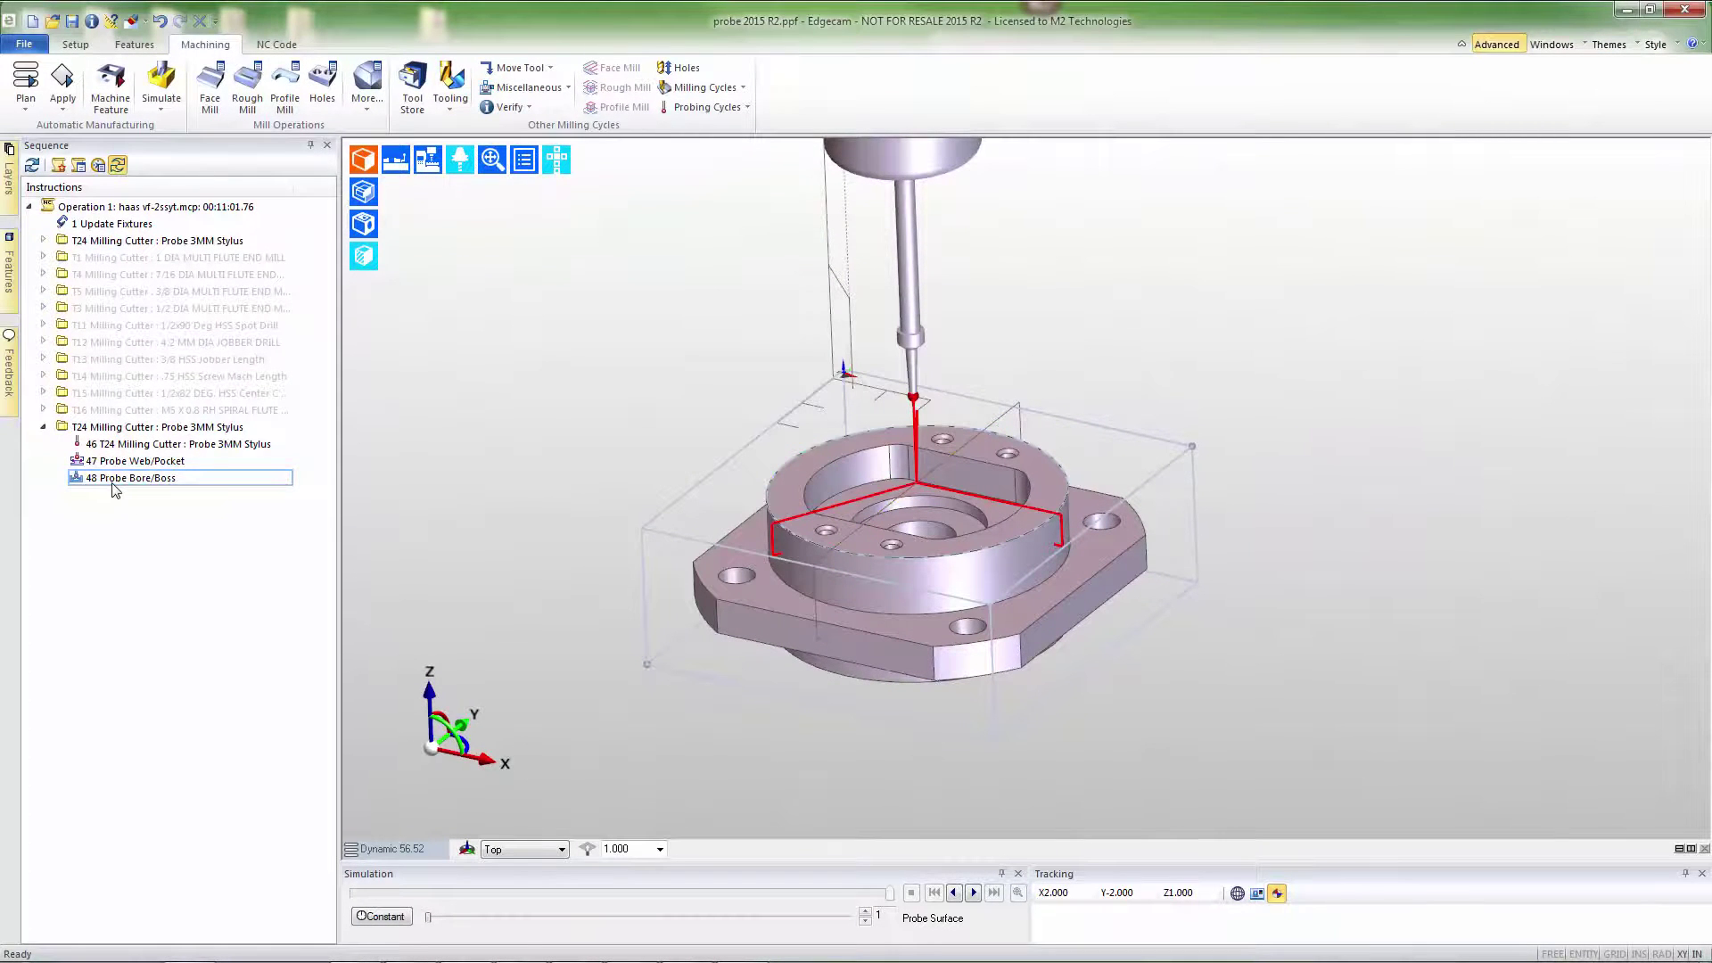
pyautogui.click(277, 44)
pyautogui.click(162, 89)
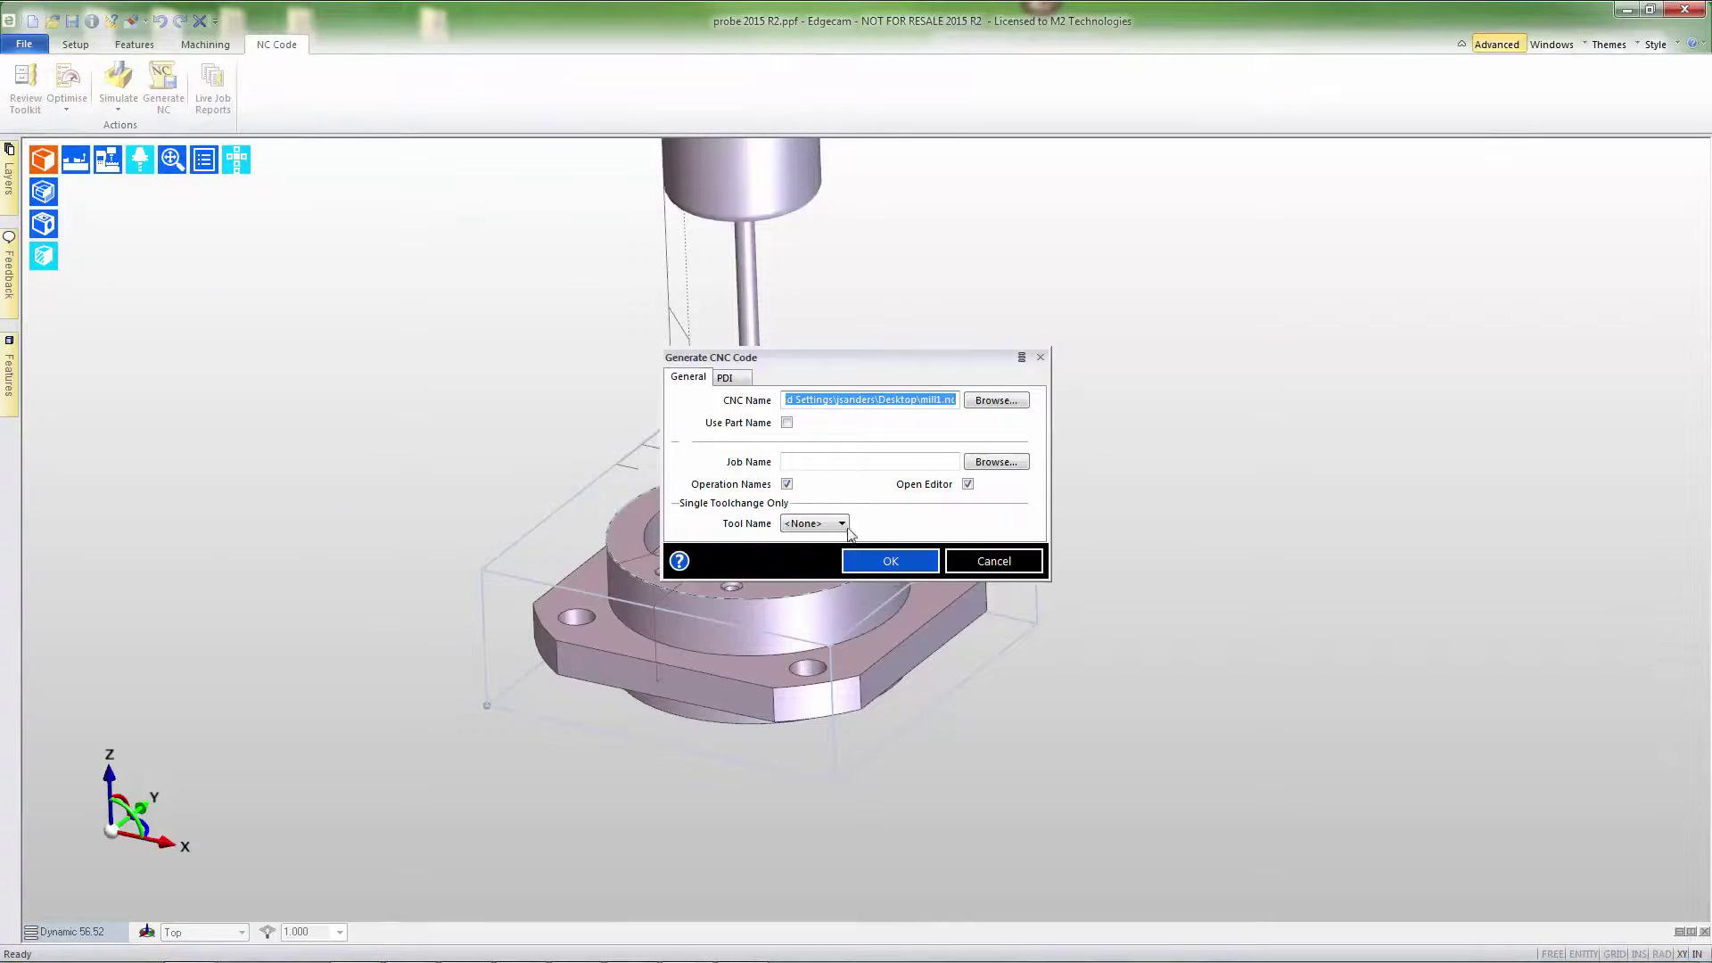
pyautogui.click(892, 562)
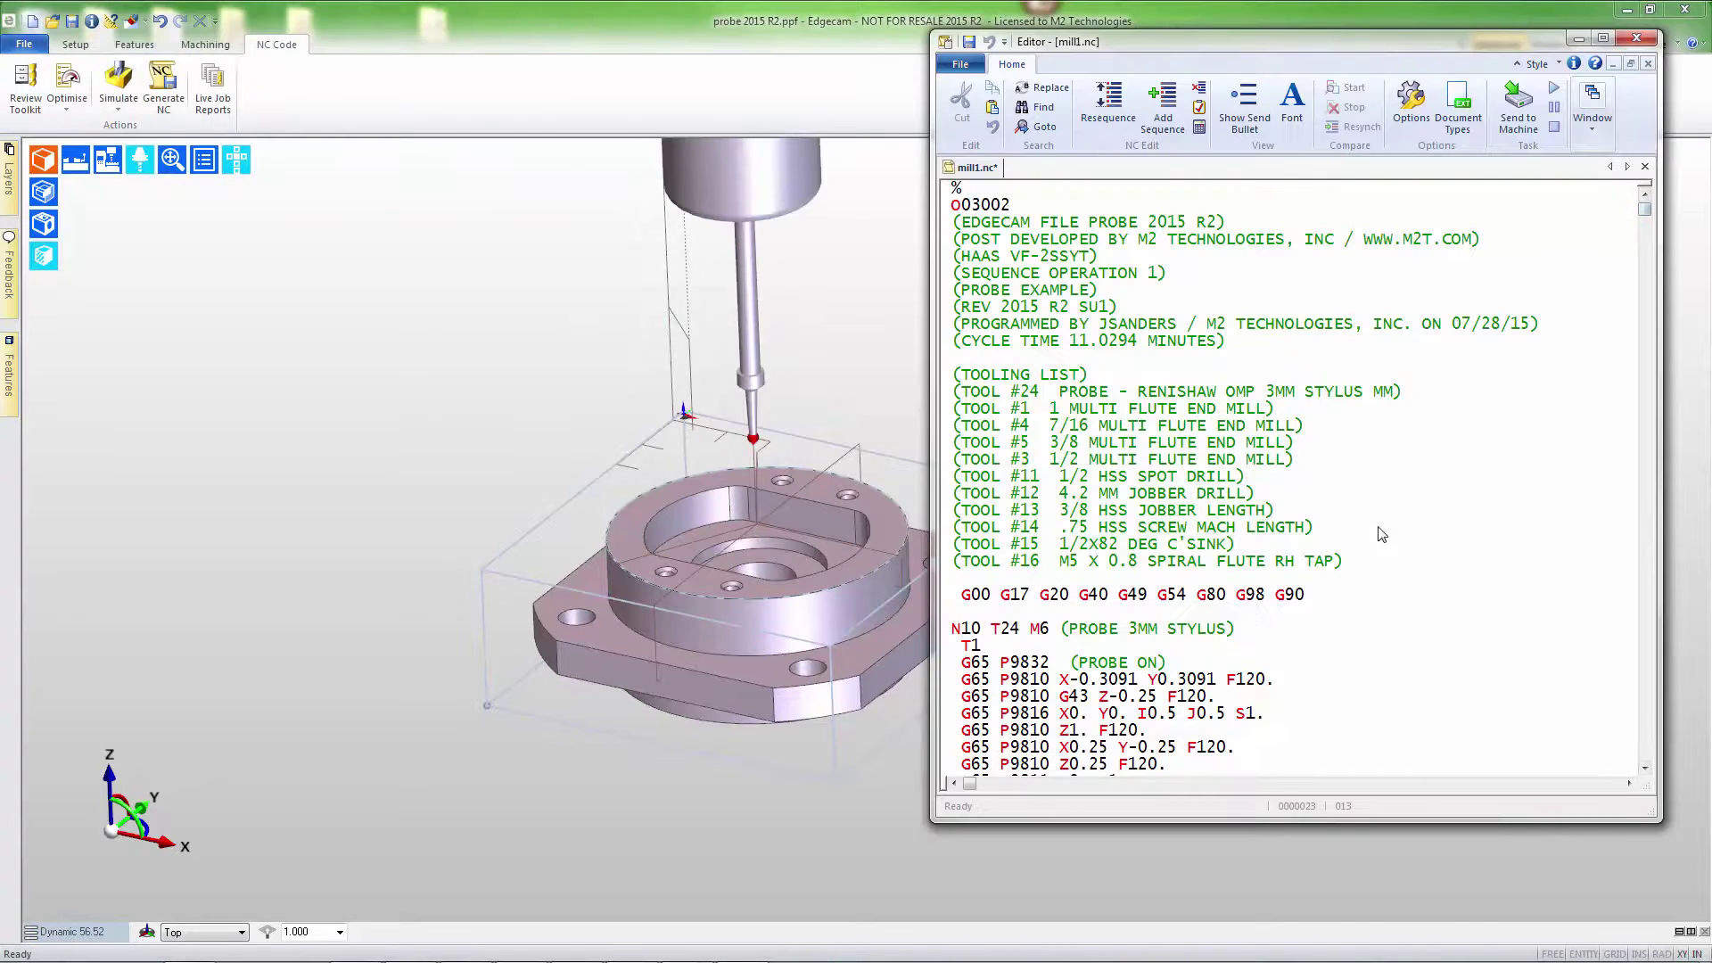
# Scroll to the end of mill1.nc and highlight H0.005 on the G65 P9812 probe line.
pyautogui.scroll(-6, 1278, 573)
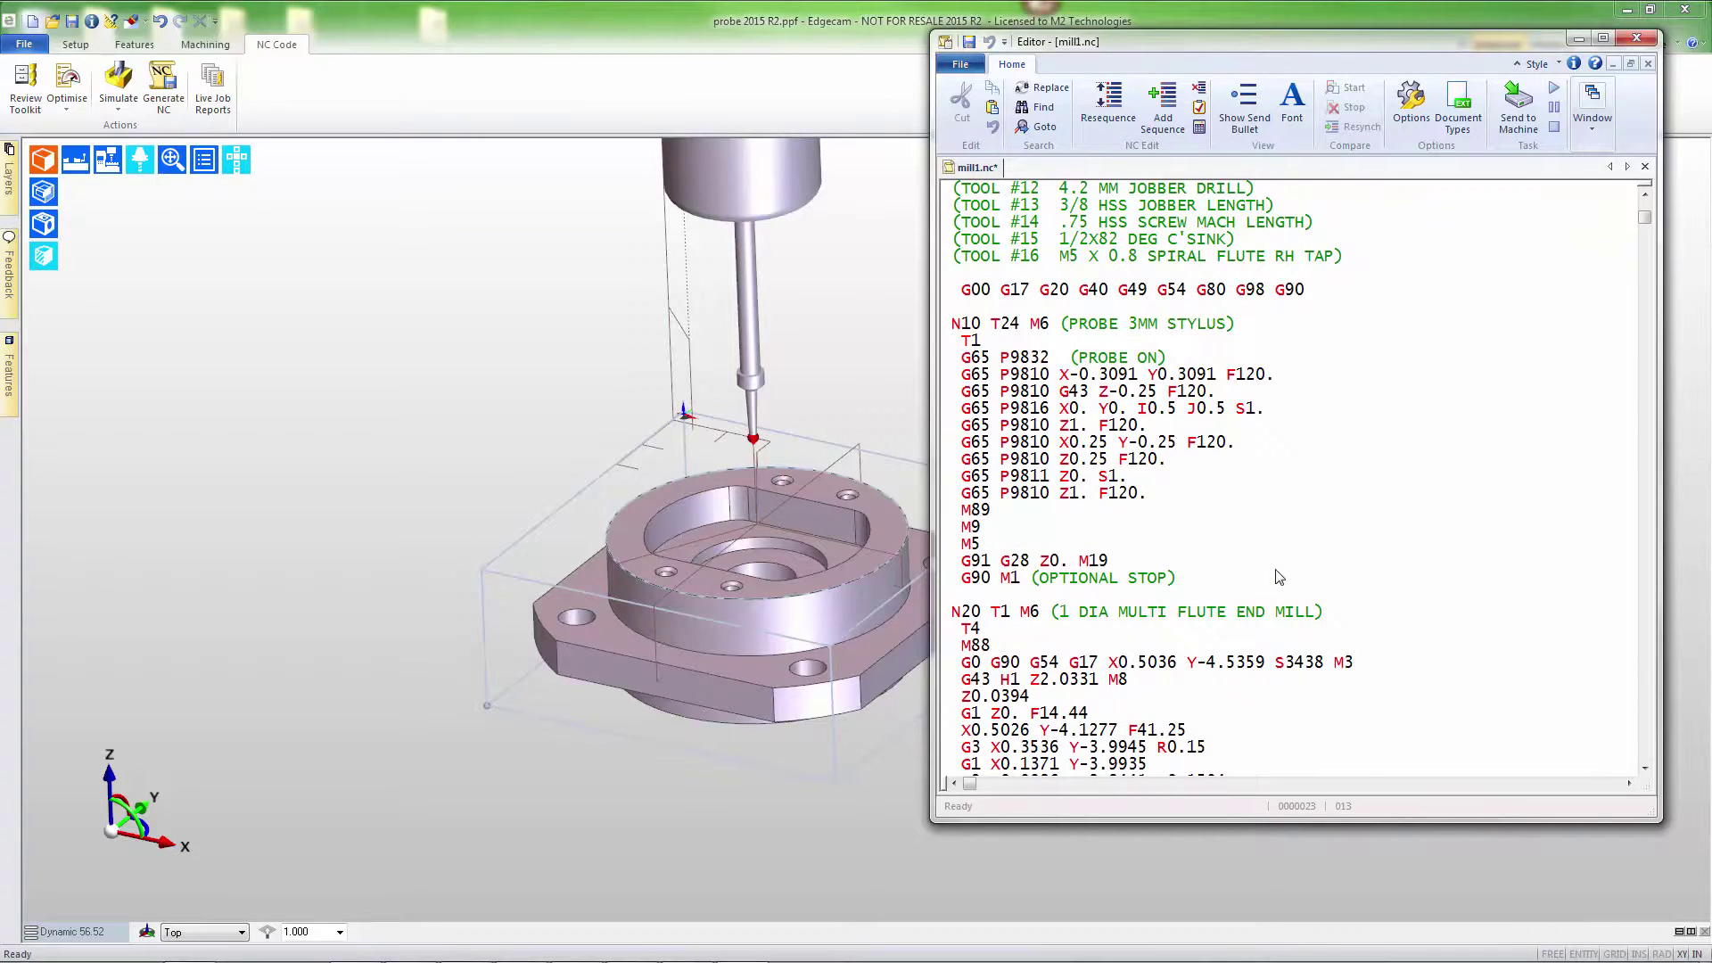
pyautogui.moveTo(1646, 220); pyautogui.dragTo(1658, 766)
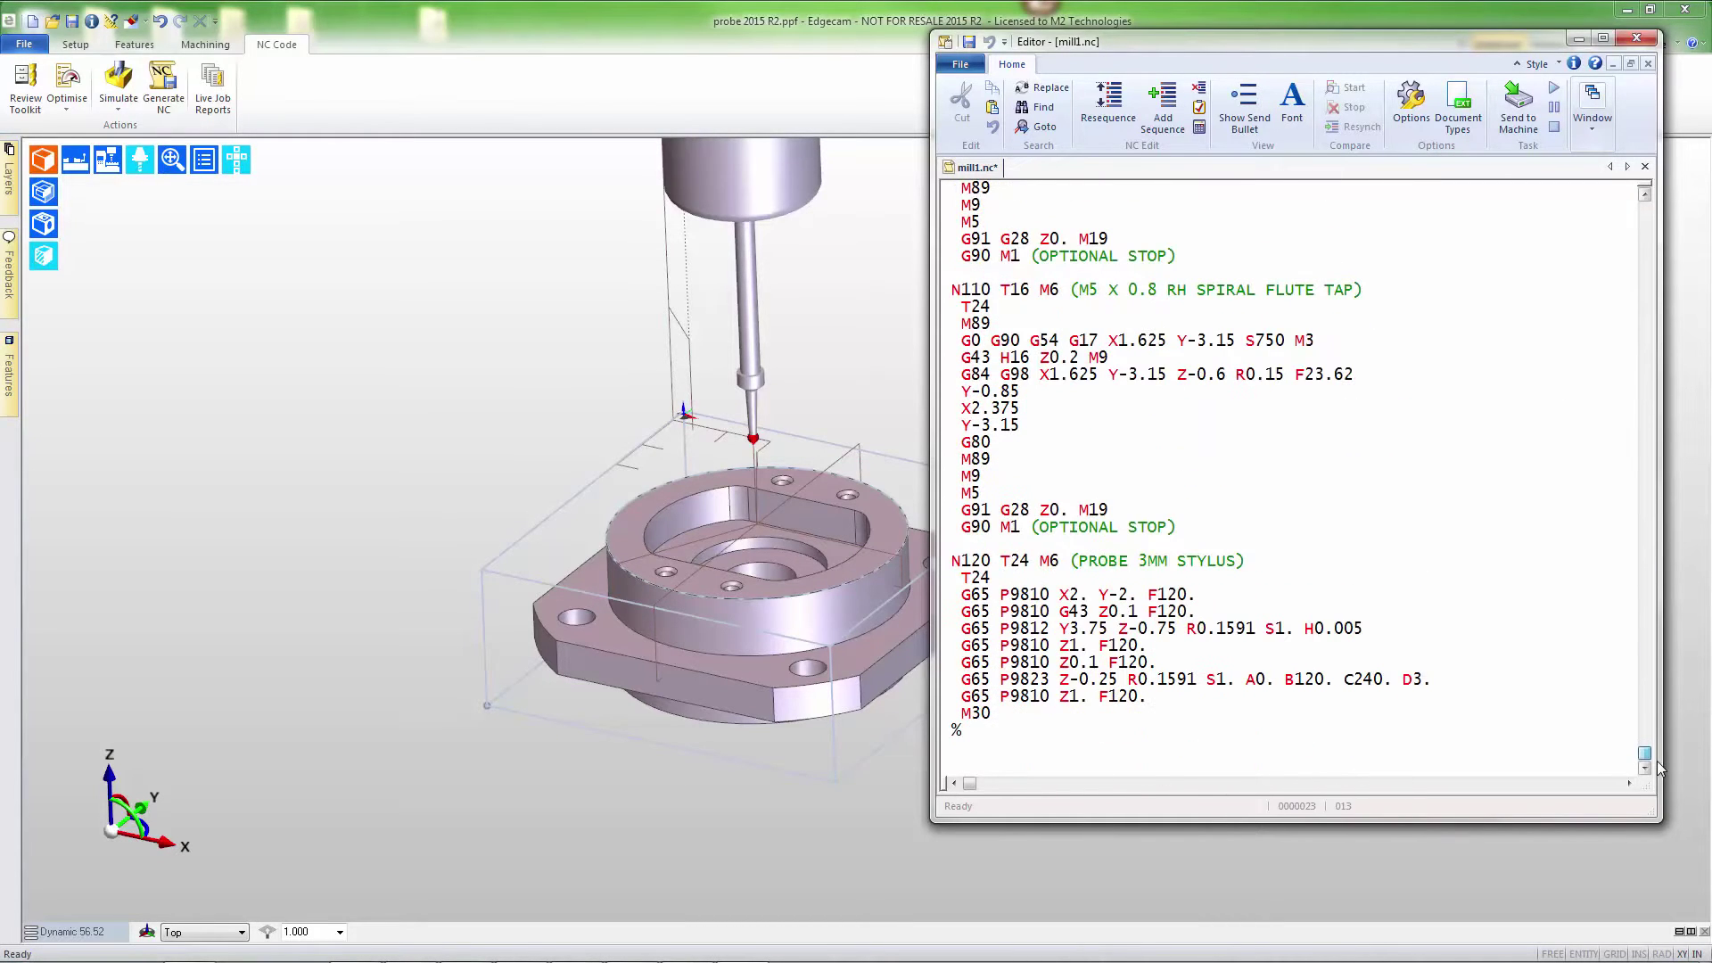
pyautogui.moveTo(1305, 632); pyautogui.dragTo(1369, 634)
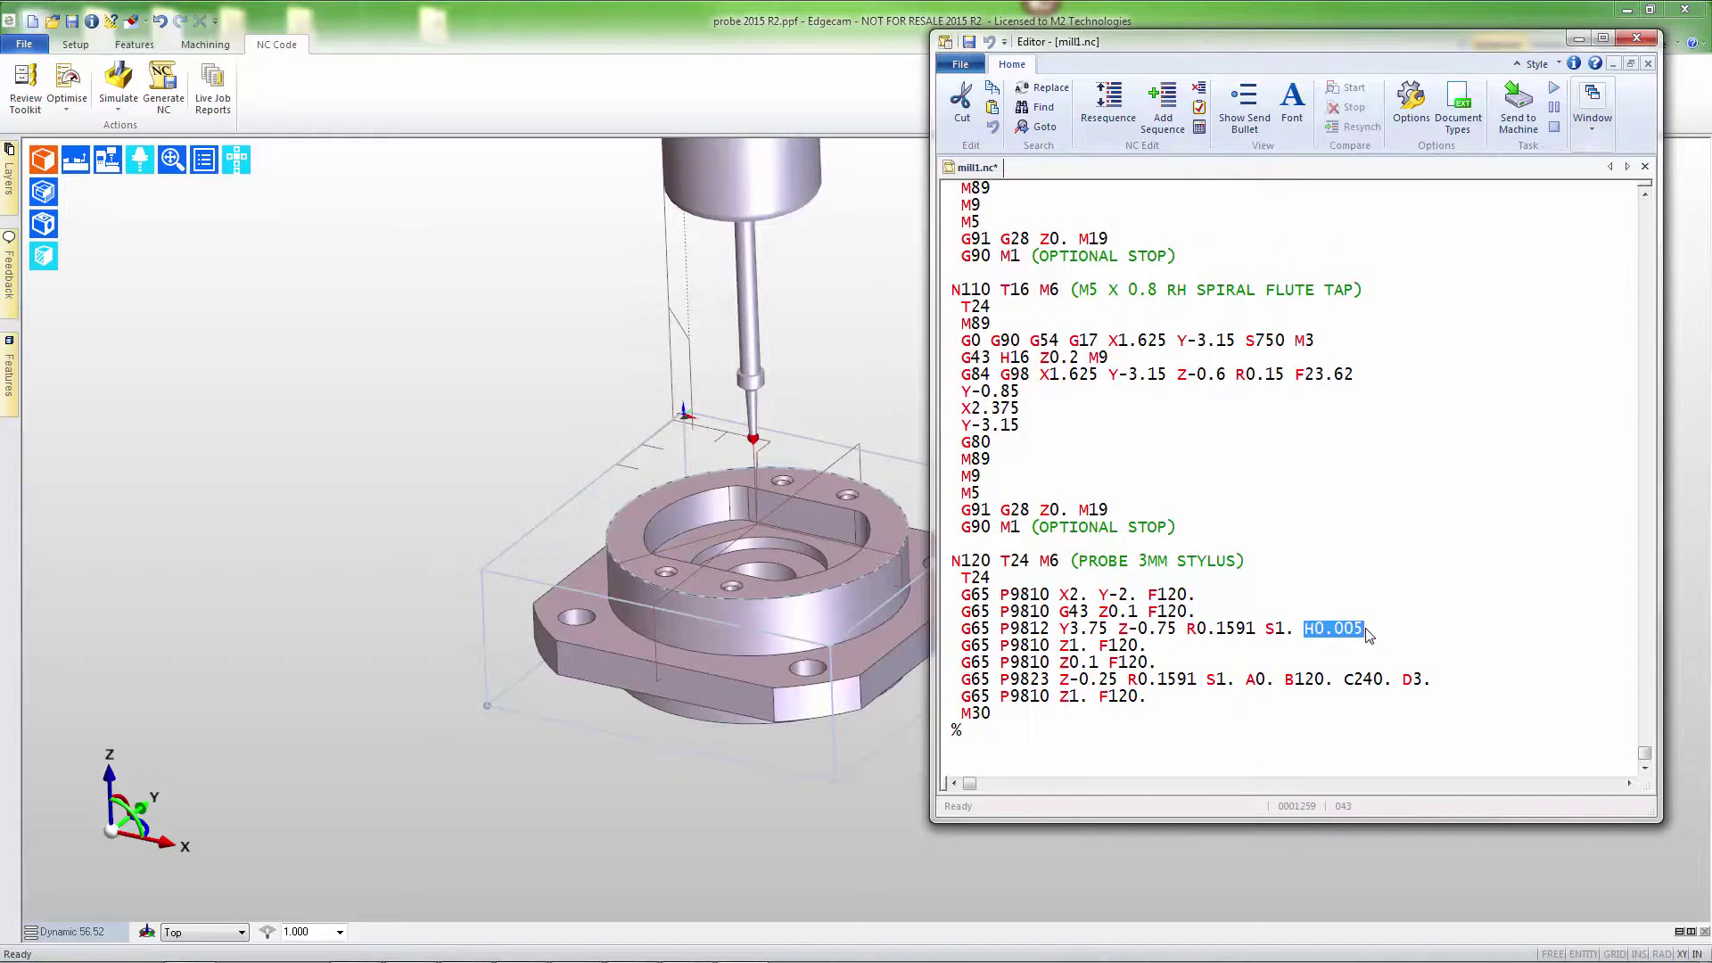